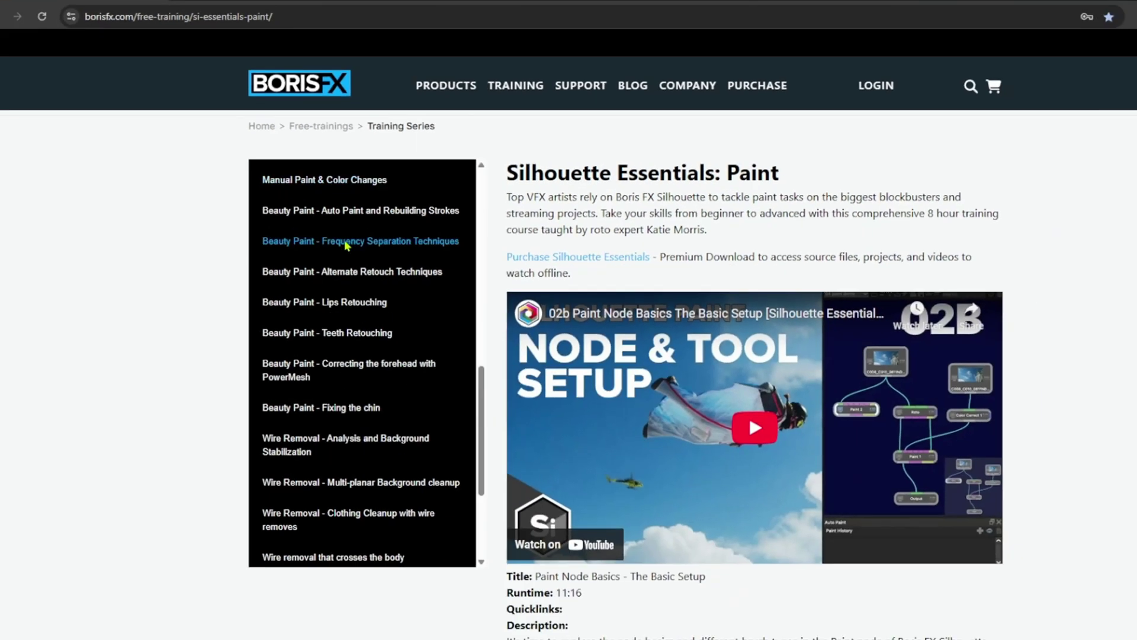
Step: Look through the lesson list of the Silhouette Essentials: Paint training series
scroll(416, 340, "up", 10)
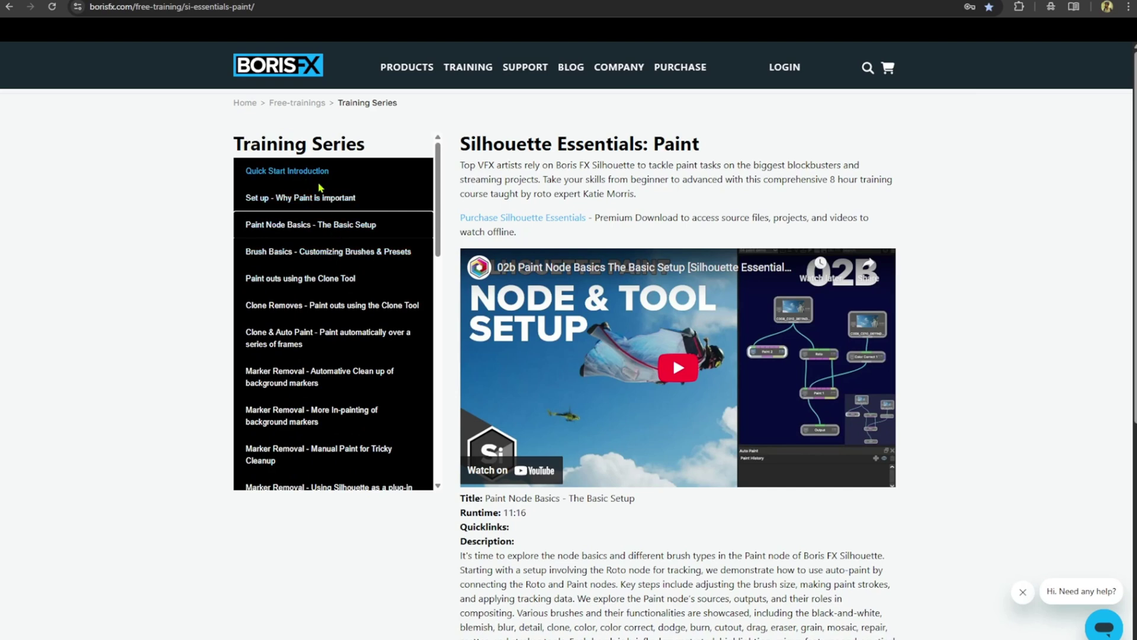
scroll(330, 226, "down", 11)
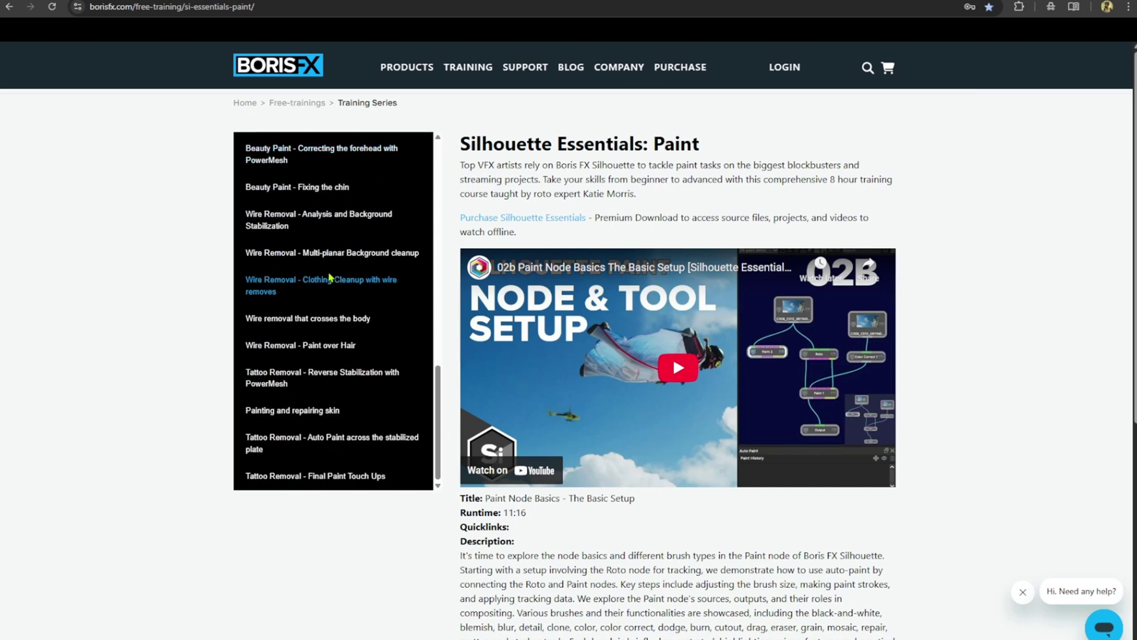
scroll(328, 273, "up", 11)
scroll(299, 255, "down", 10)
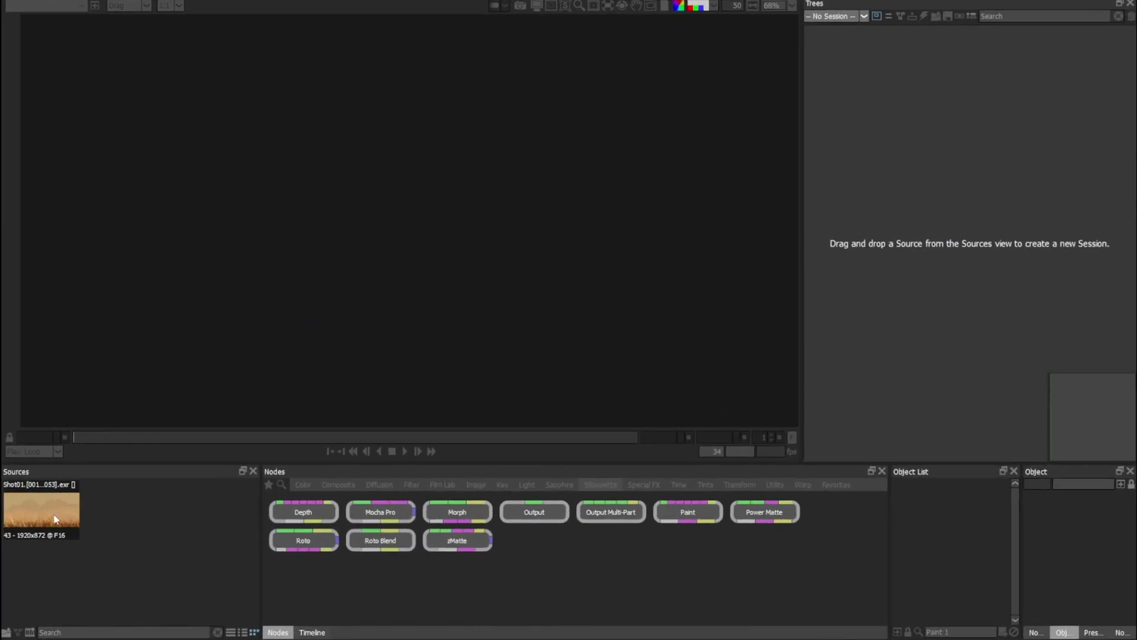
Step: Create a session named "Demo for tips and tricks" from the Shot01 source, using the Paint template
left_click_drag(46, 521, 844, 291)
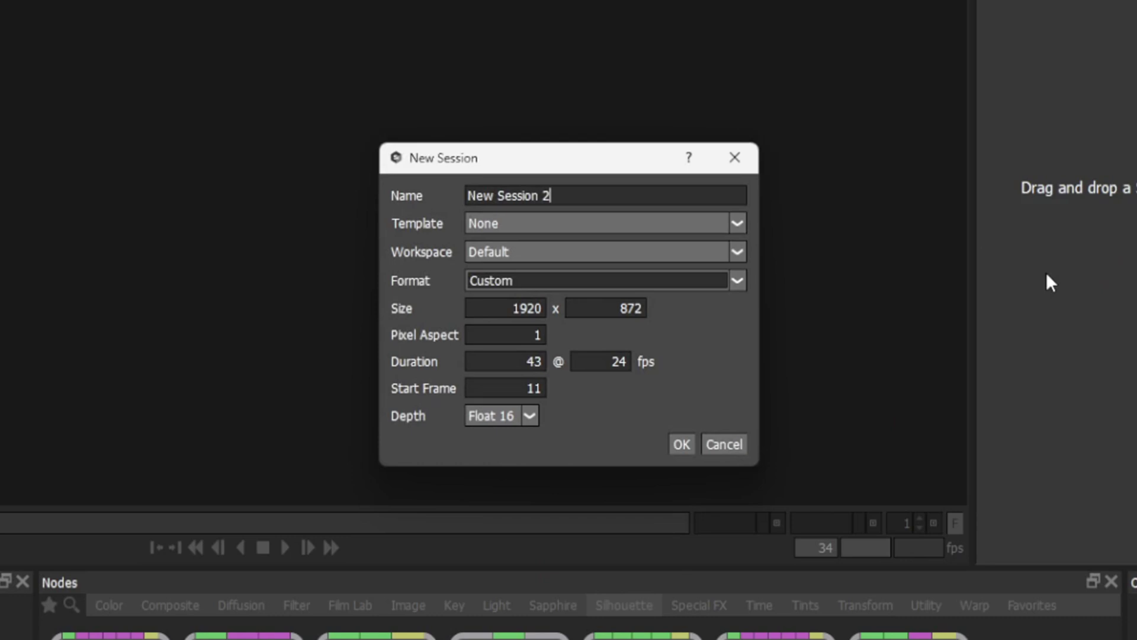
key("ctrl+a")
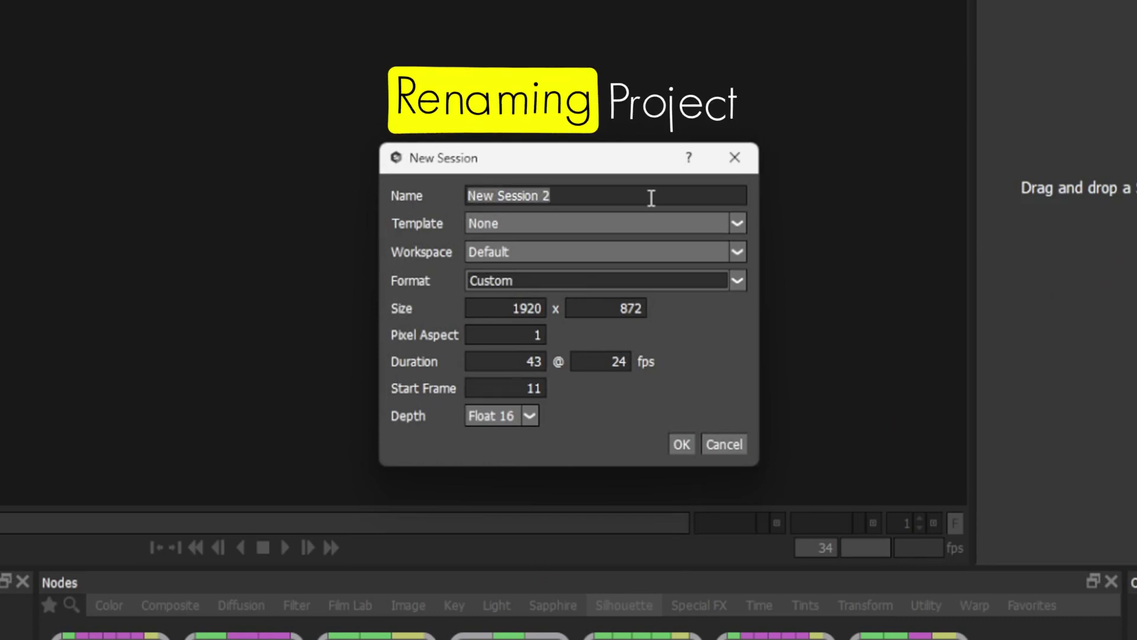
type("Demo f")
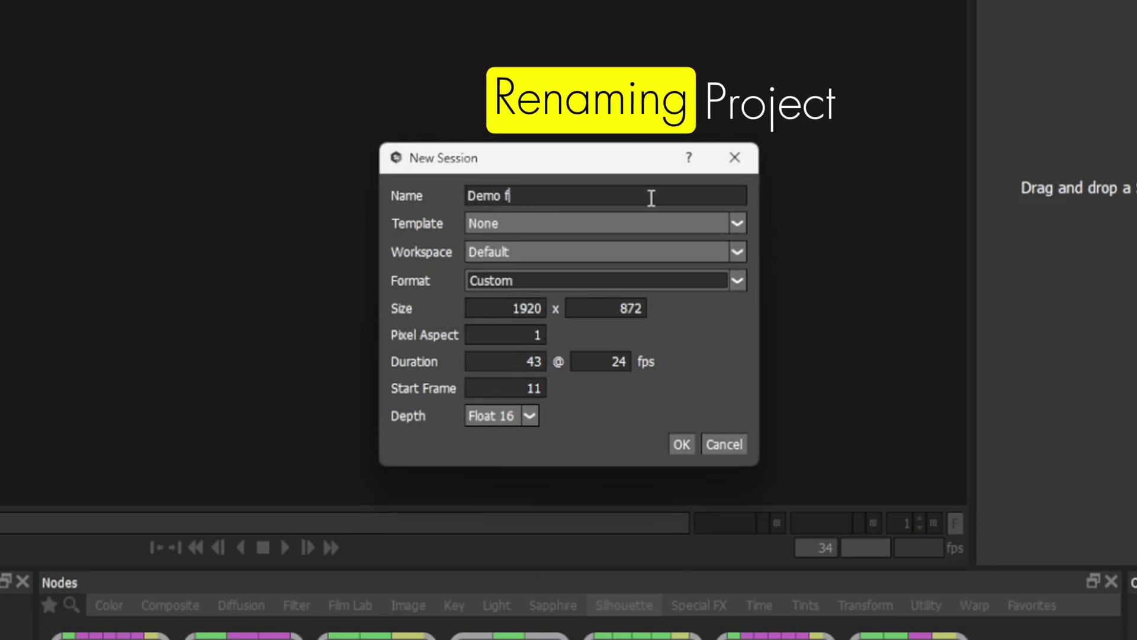
type("or tips and tricks")
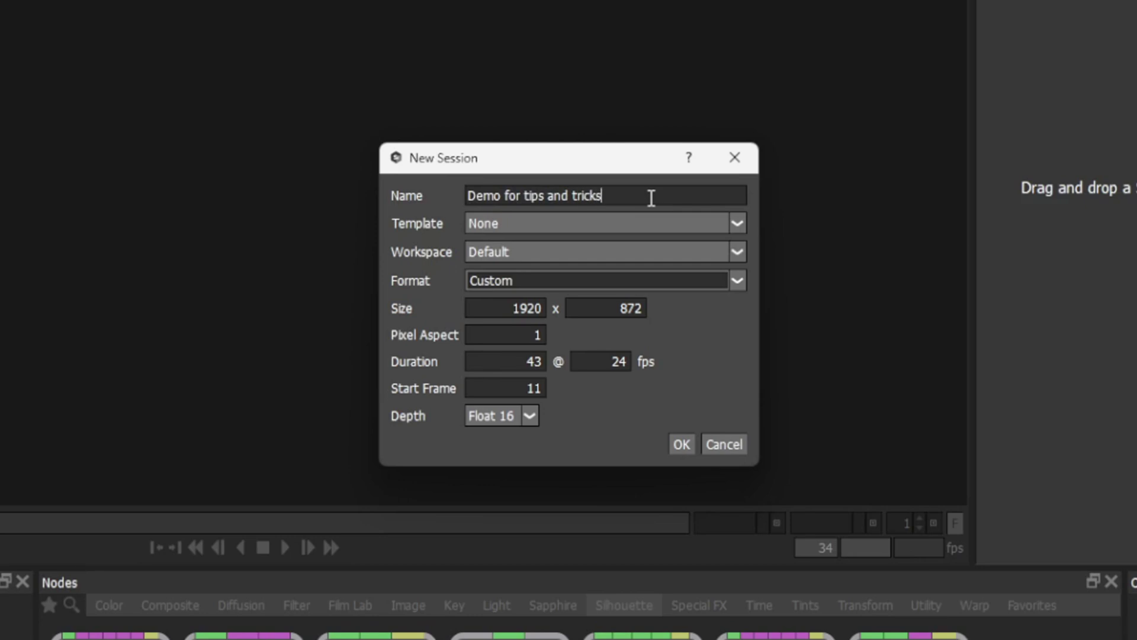
left_click(565, 222)
left_click(514, 269)
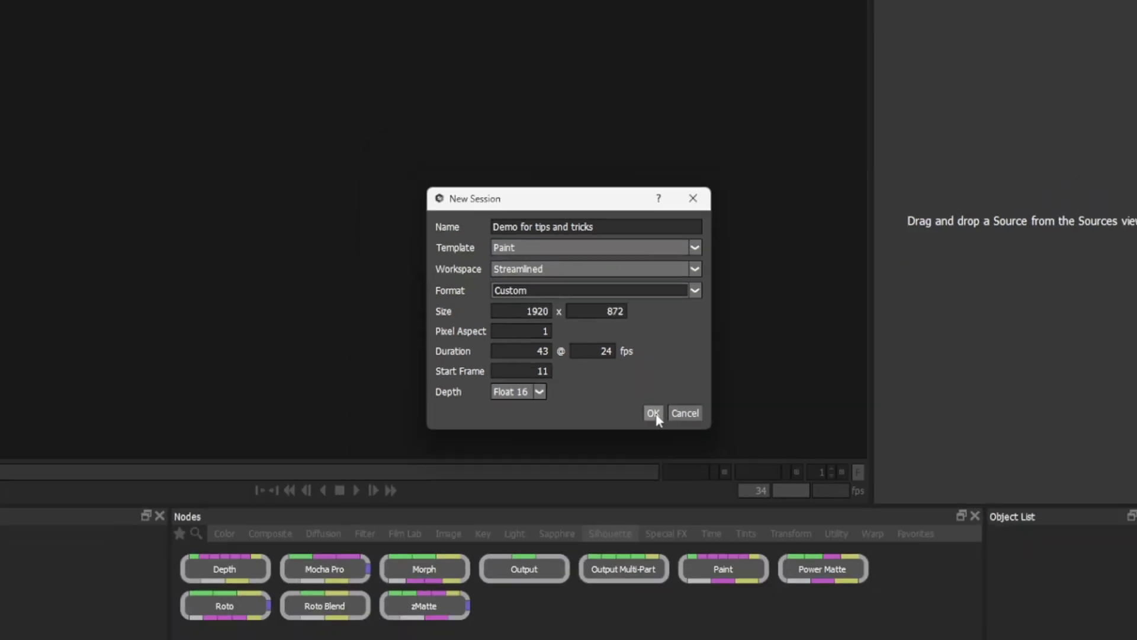
left_click(679, 444)
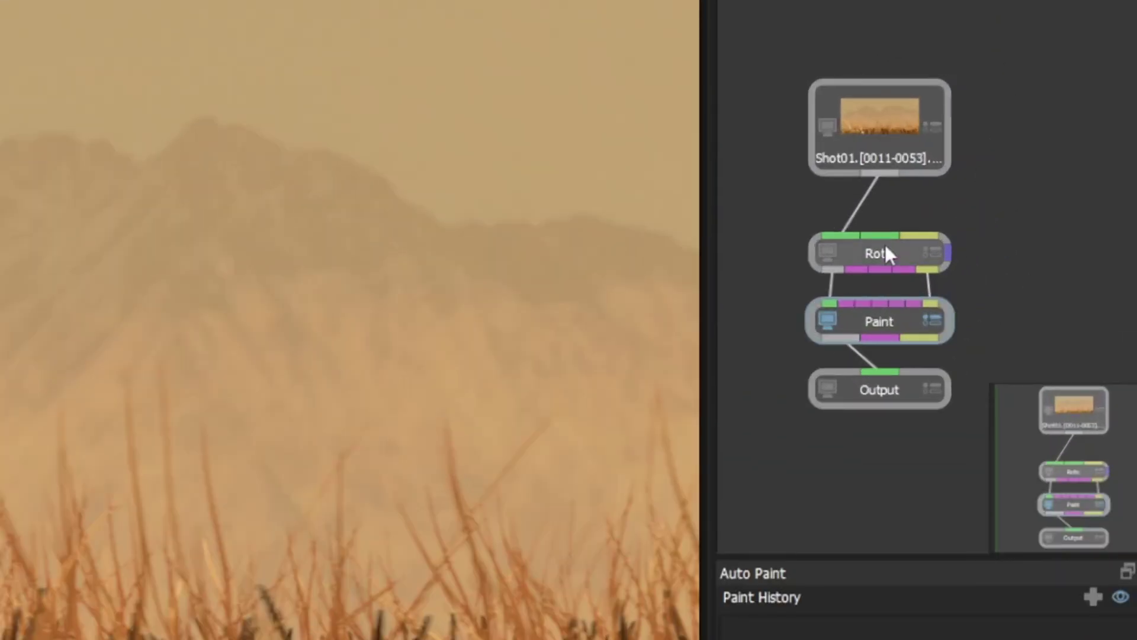
Step: Move the Output node lower in the tree and paint a vertical stroke mid-frame with an orange-brown color sampled from the grass
left_click(887, 395)
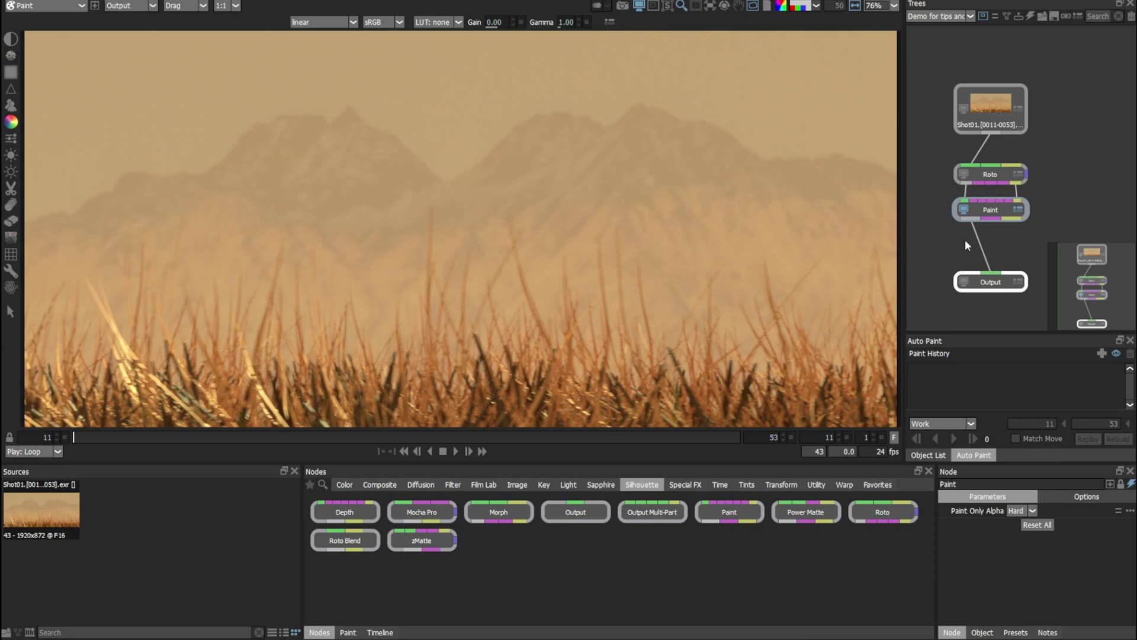
left_click(348, 632)
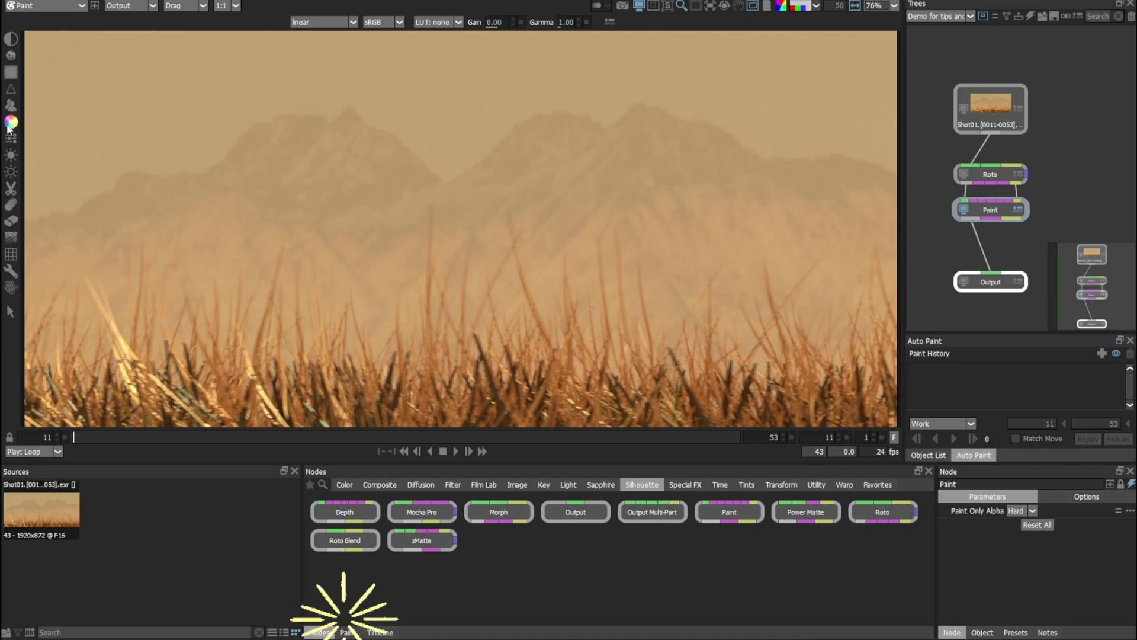
left_click_drag(418, 243, 461, 267)
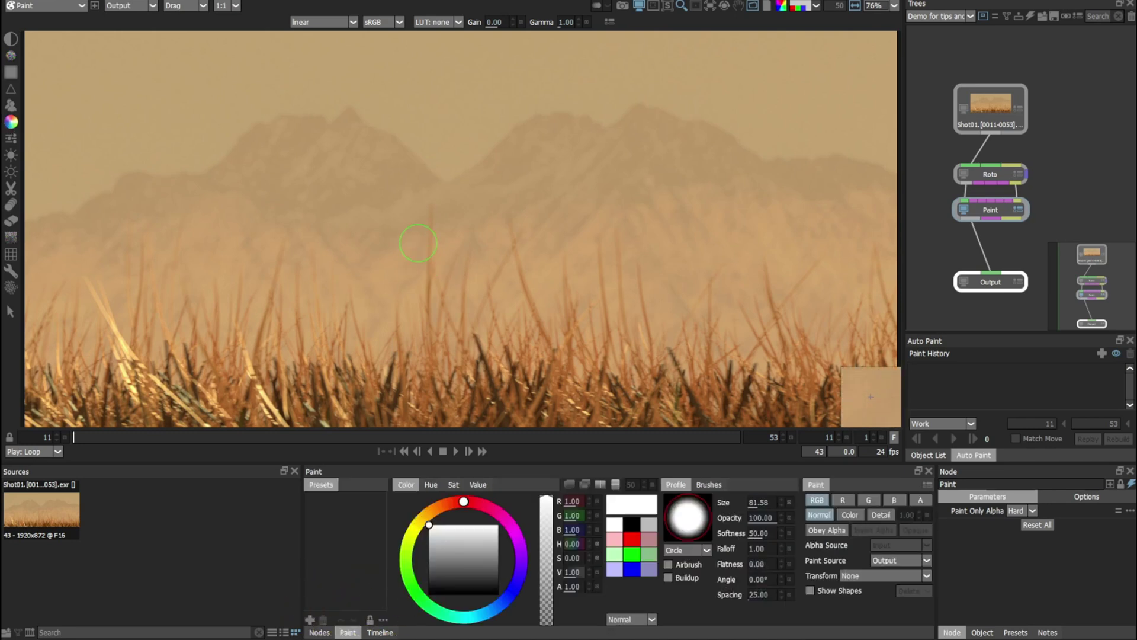
left_click(460, 326, "ctrl")
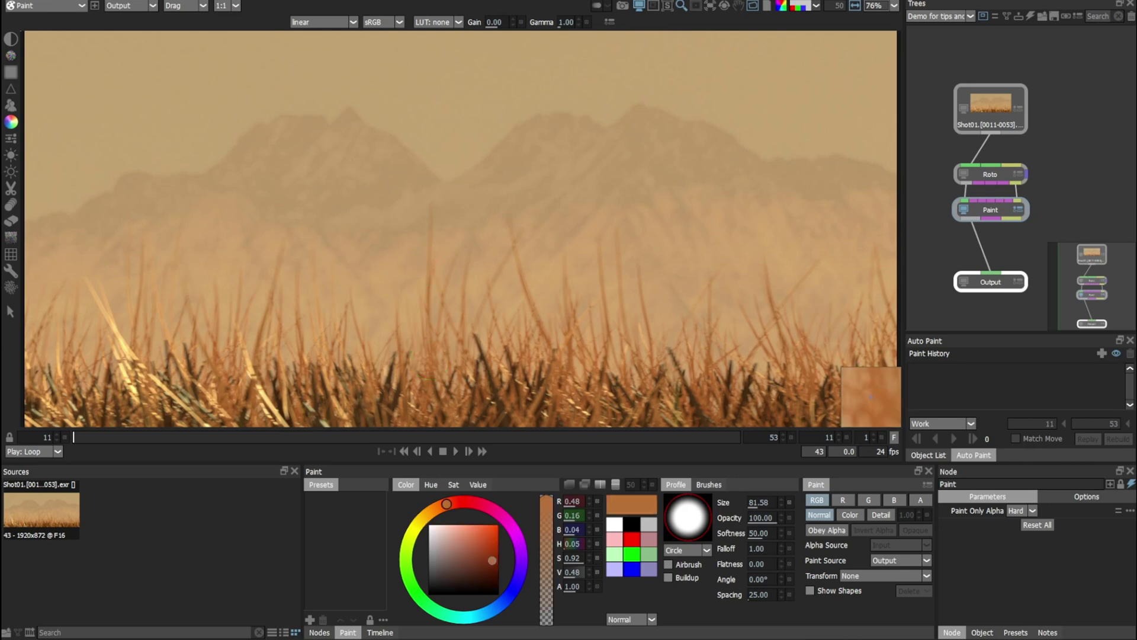
mouse_move(425, 196)
left_mouse_down()
mouse_move(431, 357)
mouse_move(410, 415)
mouse_move(441, 175)
left_mouse_up()
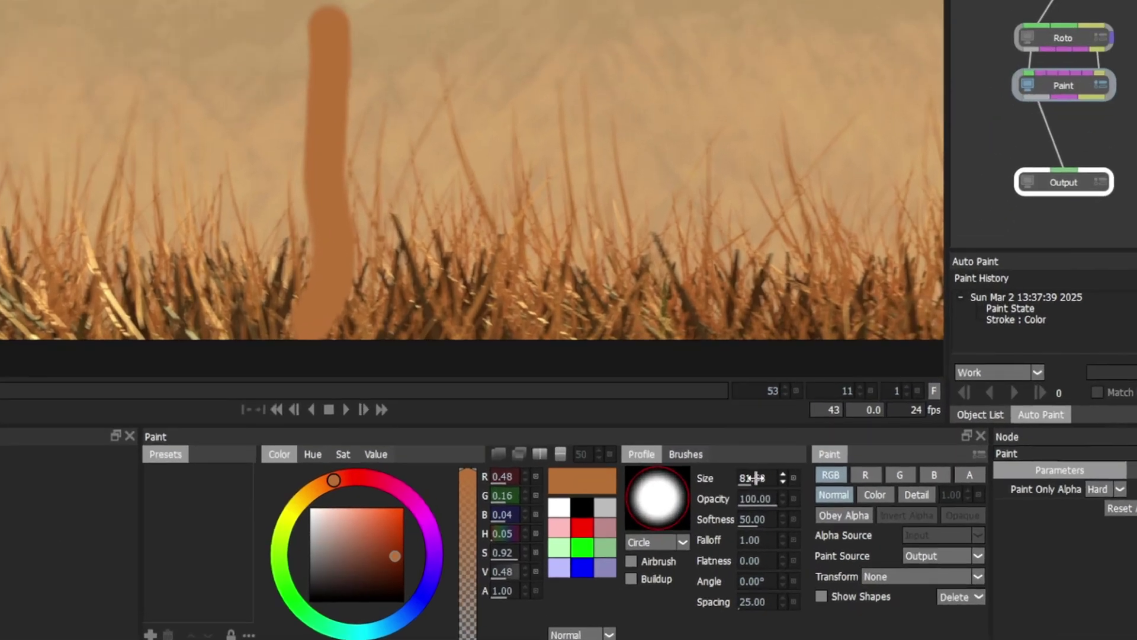
Step: Set the brush size to about 109 and opacity to about 34, and paint a second vertical stroke beside the first
left_click_drag(752, 478, 741, 480)
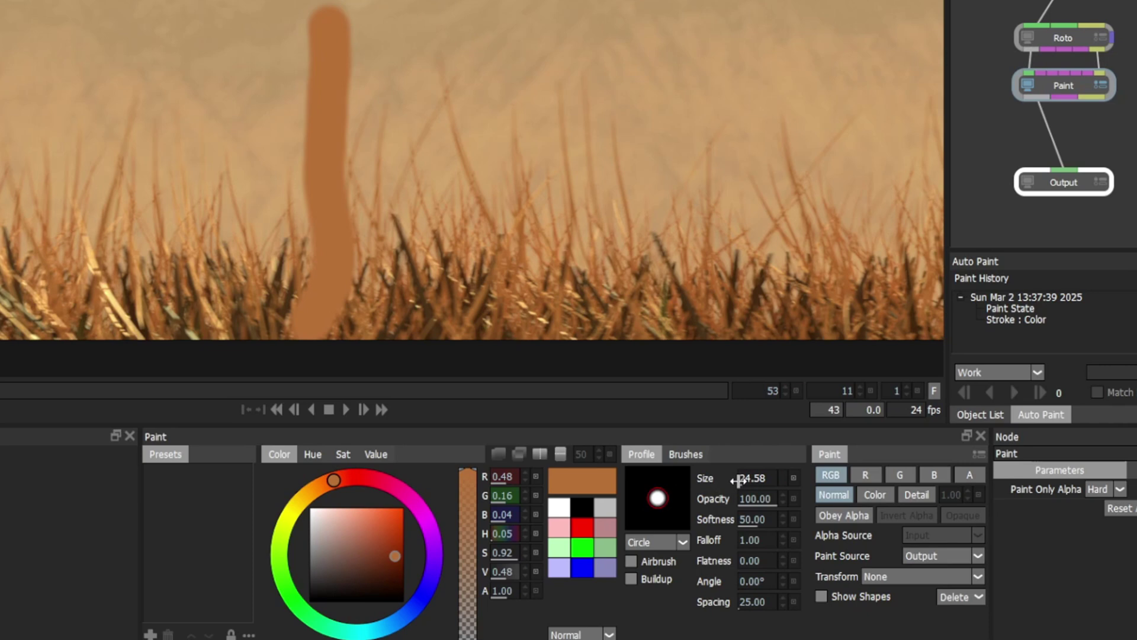
mouse_move(570, 73)
left_mouse_down()
mouse_move(670, 94)
mouse_move(601, 76)
mouse_move(678, 84)
mouse_move(614, 76)
left_mouse_up()
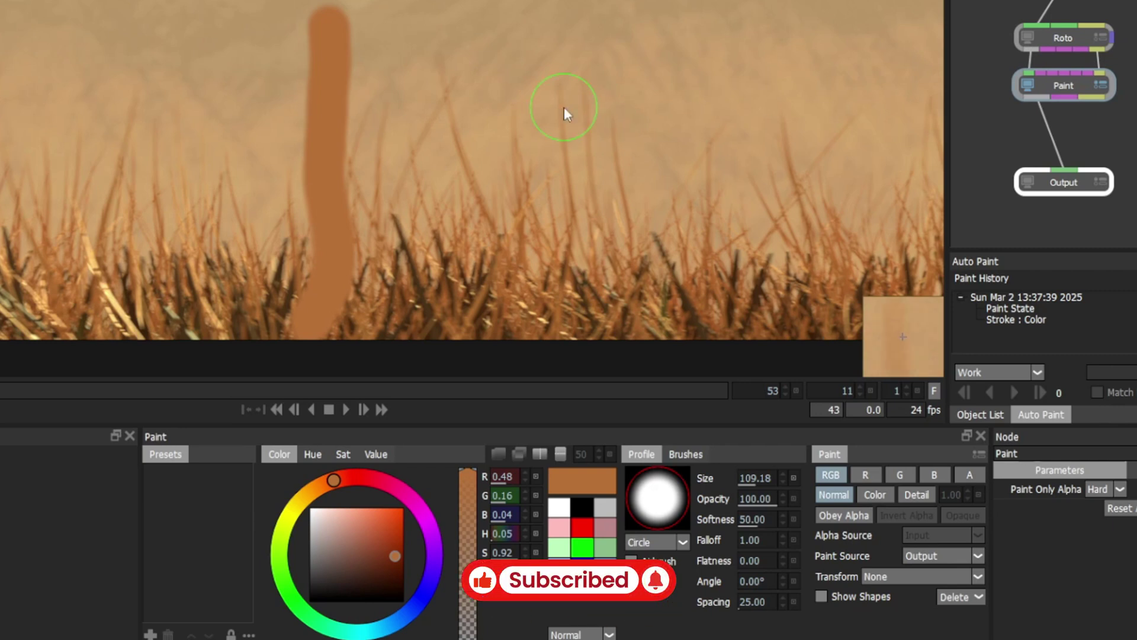
mouse_move(566, 107)
left_mouse_down()
mouse_move(630, 105)
mouse_move(421, 109)
mouse_move(535, 104)
mouse_move(468, 101)
left_mouse_up()
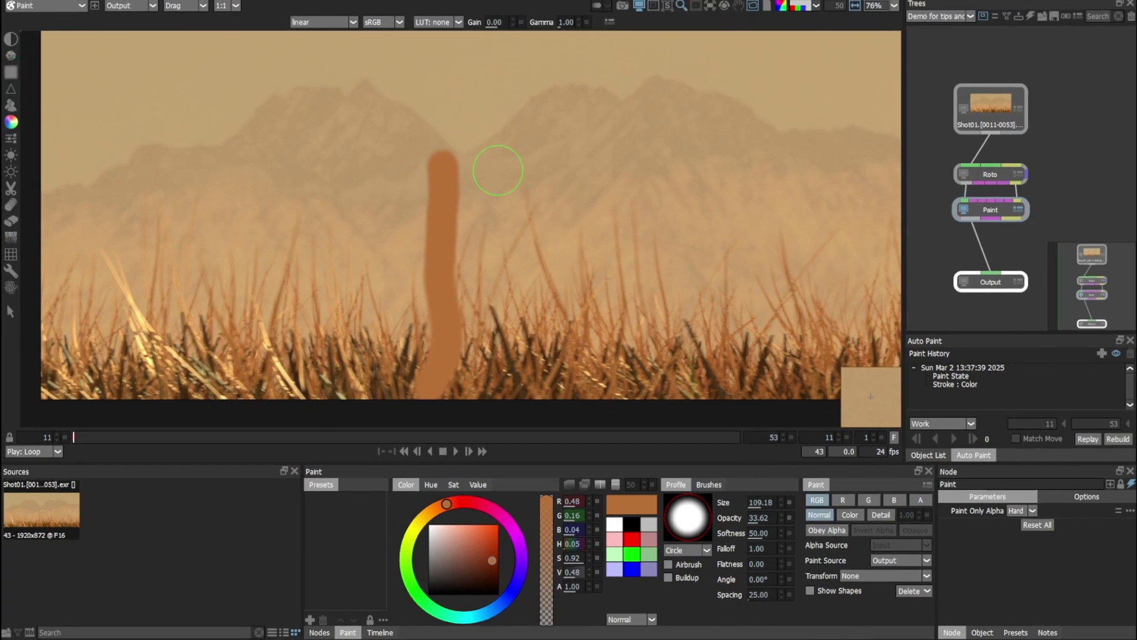
left_click_drag(448, 3, 495, 227)
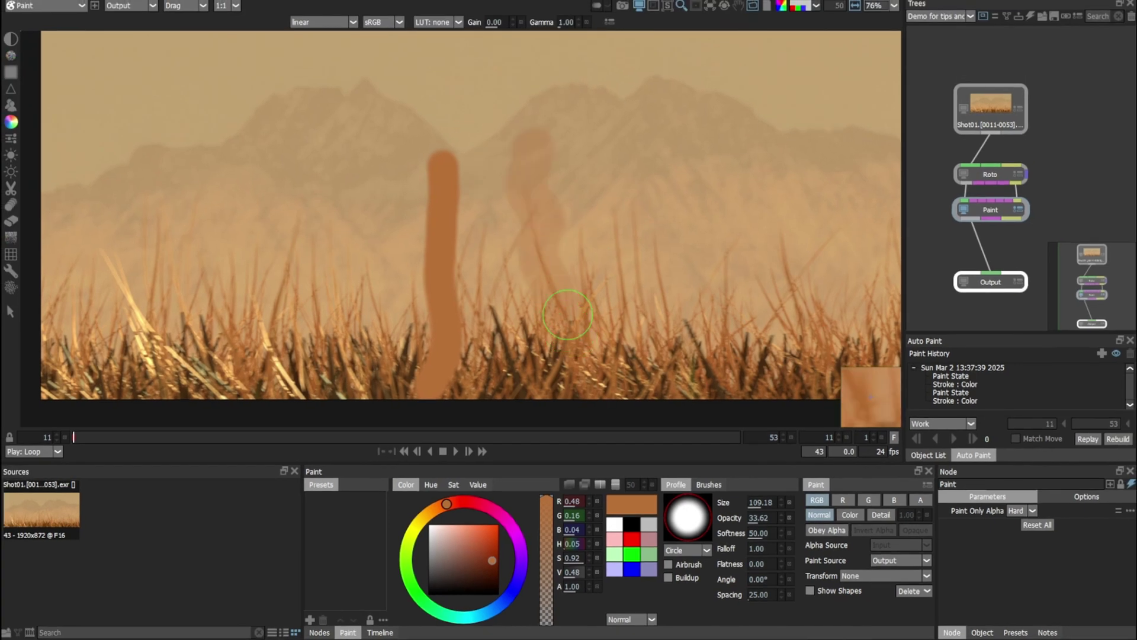
scroll(540, 210, "up", 3)
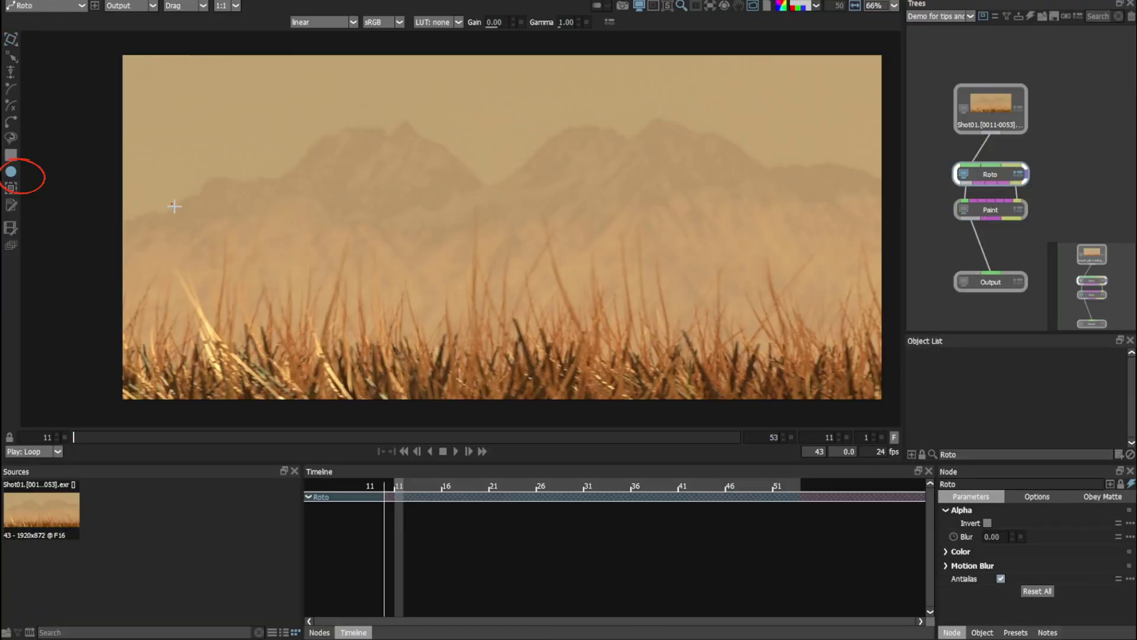
Step: Draw an elliptical roto shape and keyframe its position at frame 31 by nudging it
left_click_drag(173, 205, 239, 245)
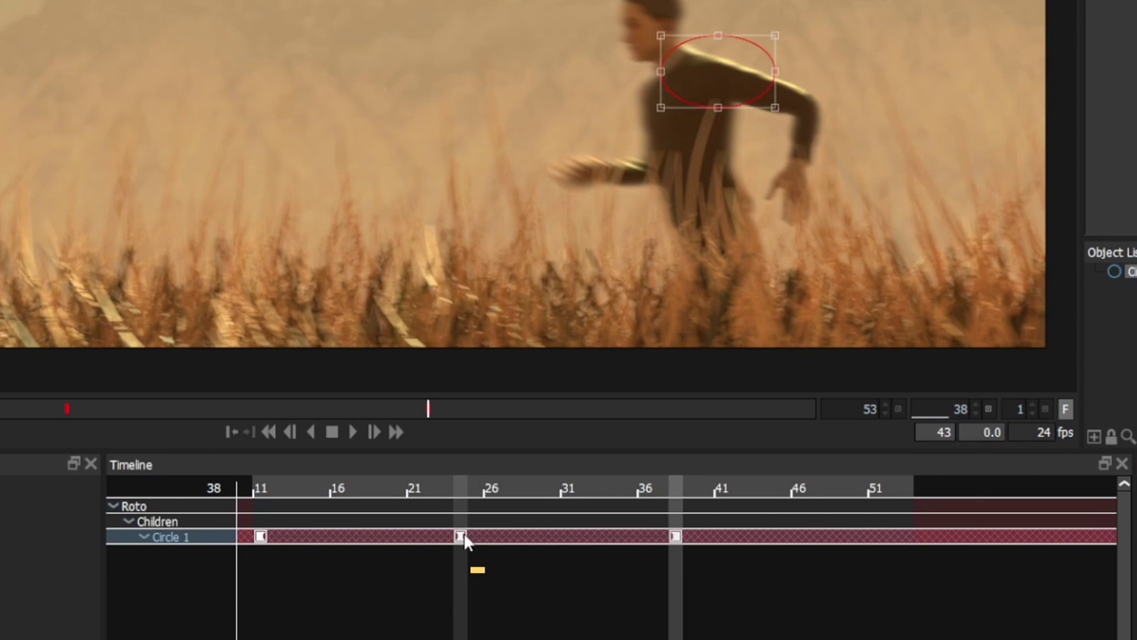
left_click(568, 487)
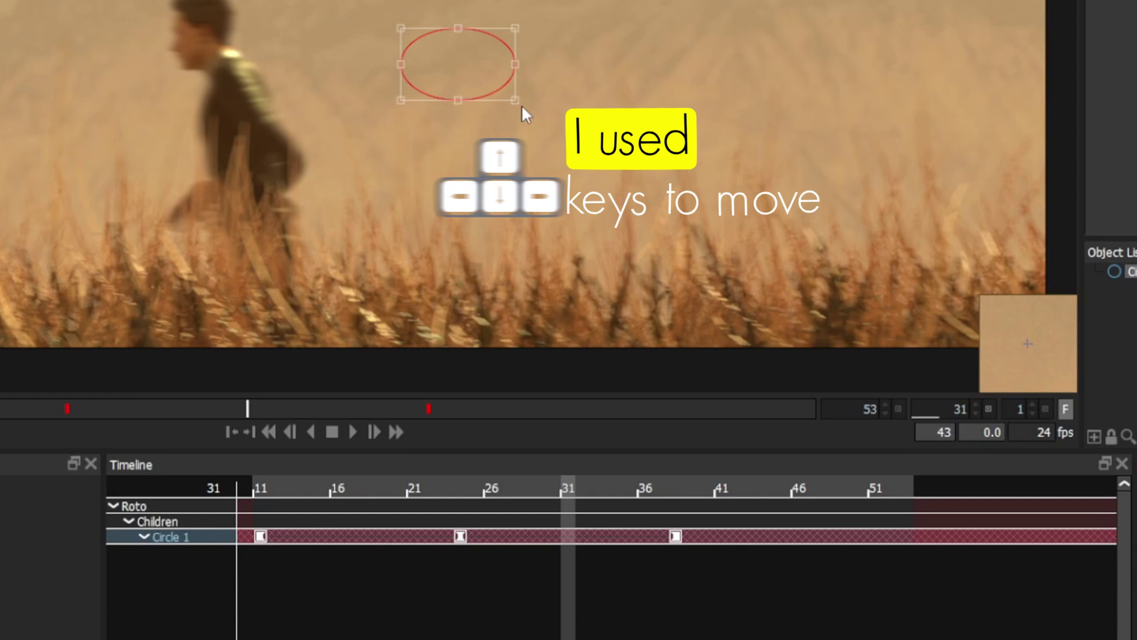
key("Right")
key("Left")
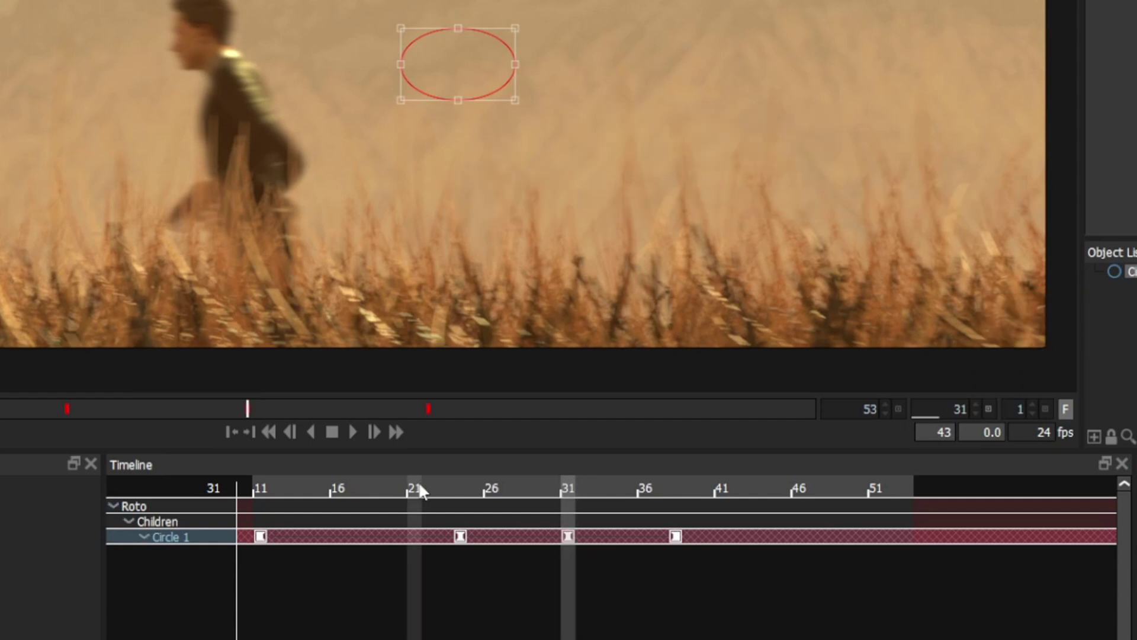
Step: Add a keyframe for the circle shape at frame 16 directly on its timeline track and scrub through the frames
left_click(339, 487)
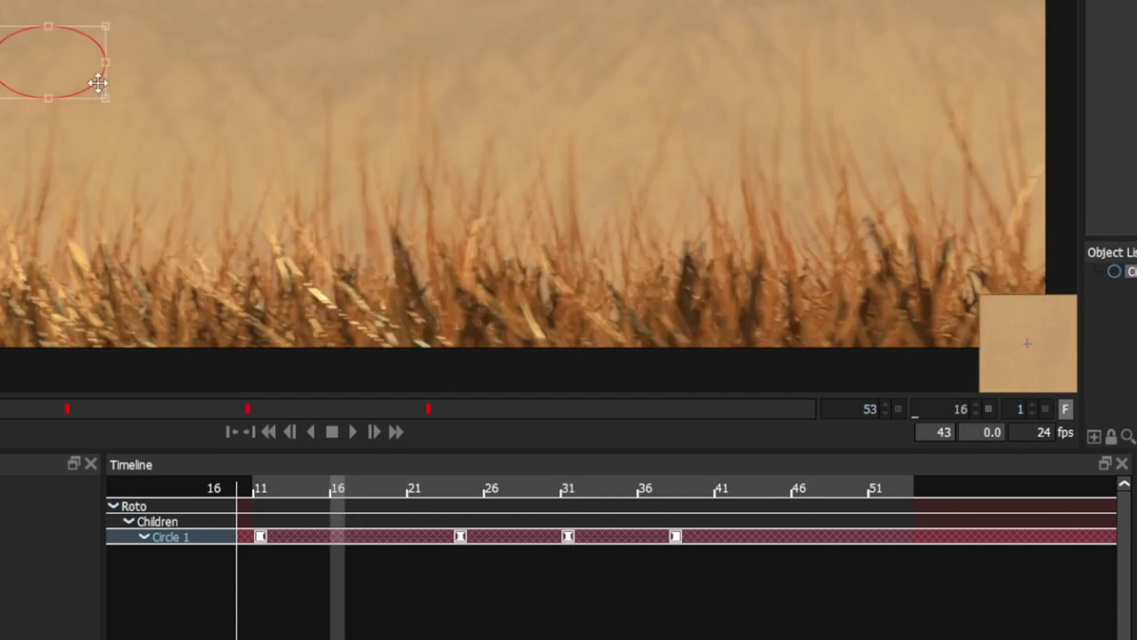
left_click(337, 536, "alt")
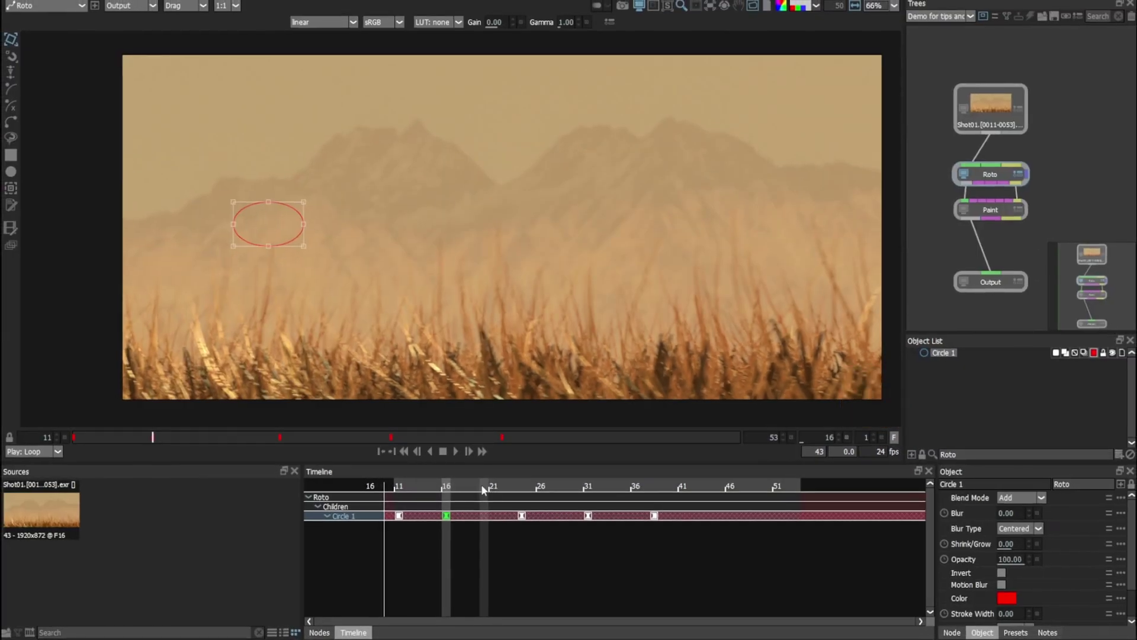
left_click_drag(483, 488, 555, 486)
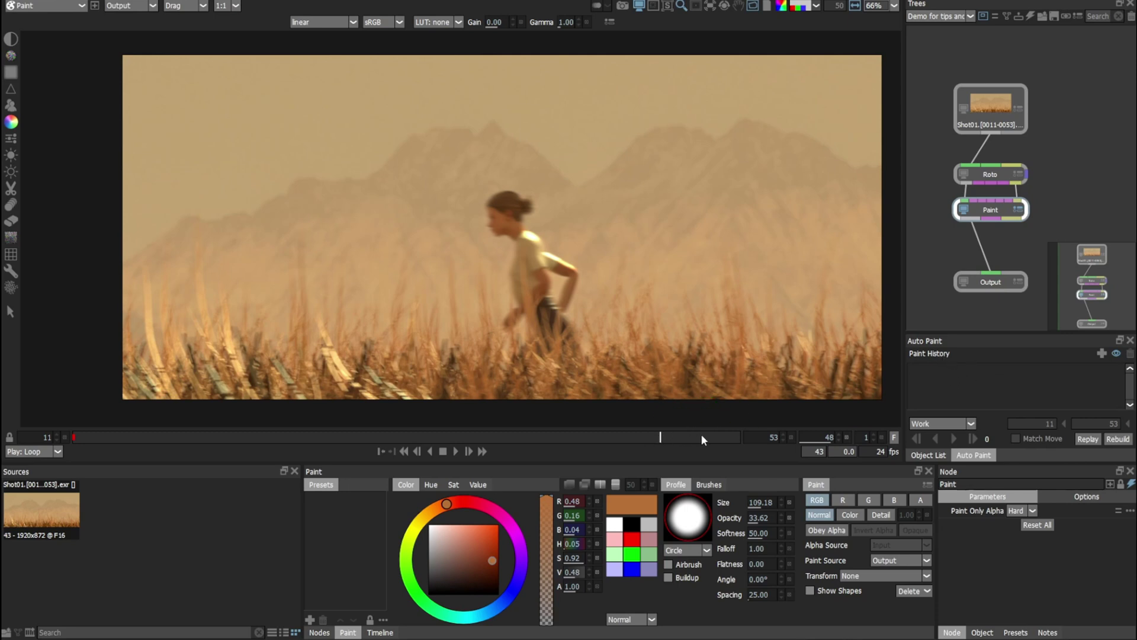
Step: Set the Auto Paint frame range to Start > Current and check how it follows the playhead at frames 20 and 40
left_click_drag(160, 437, 64, 437)
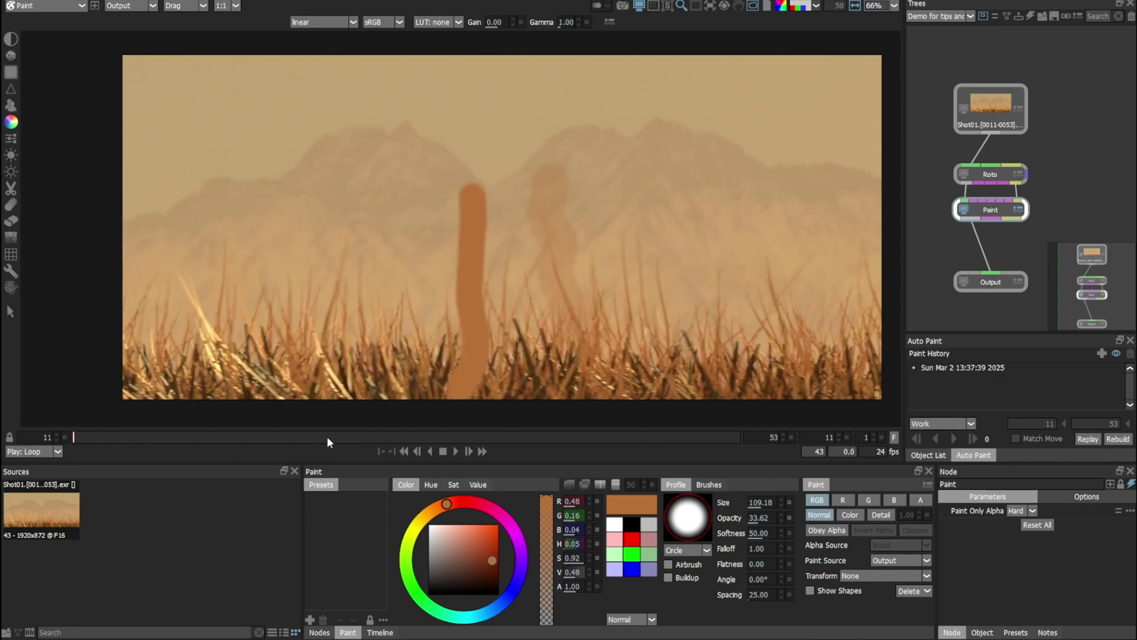
left_click(375, 438)
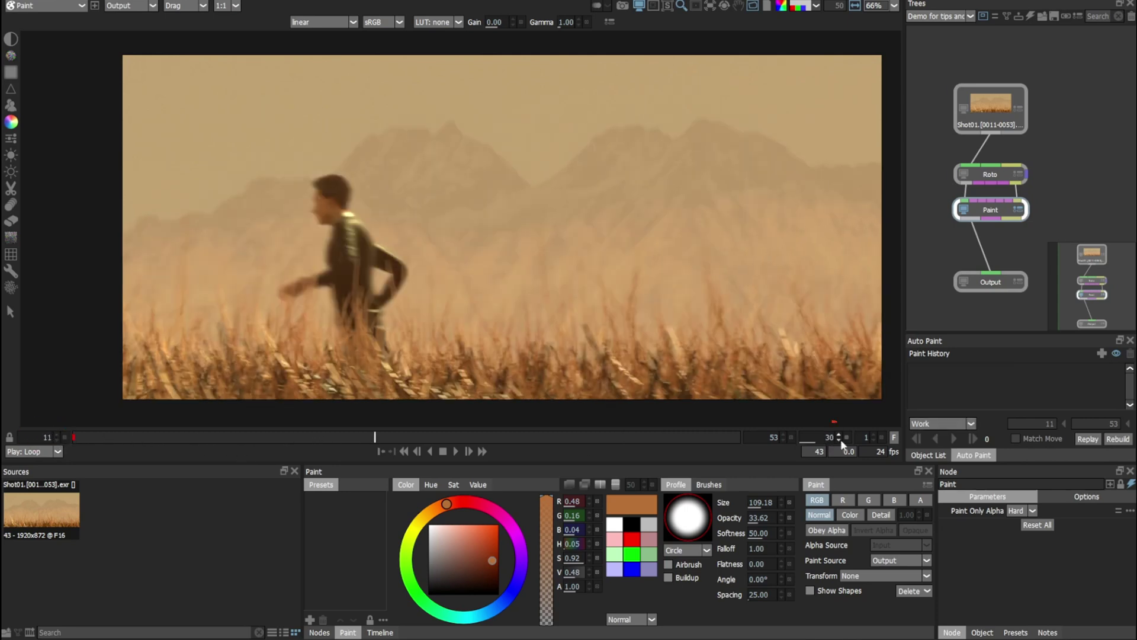
left_click(943, 421)
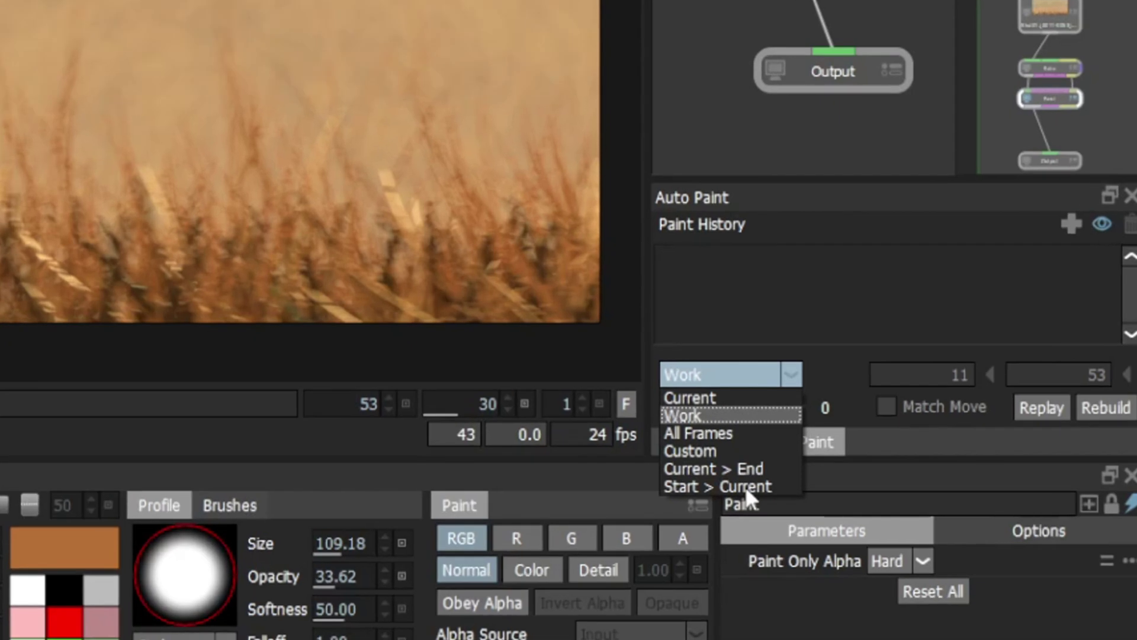
left_click(745, 486)
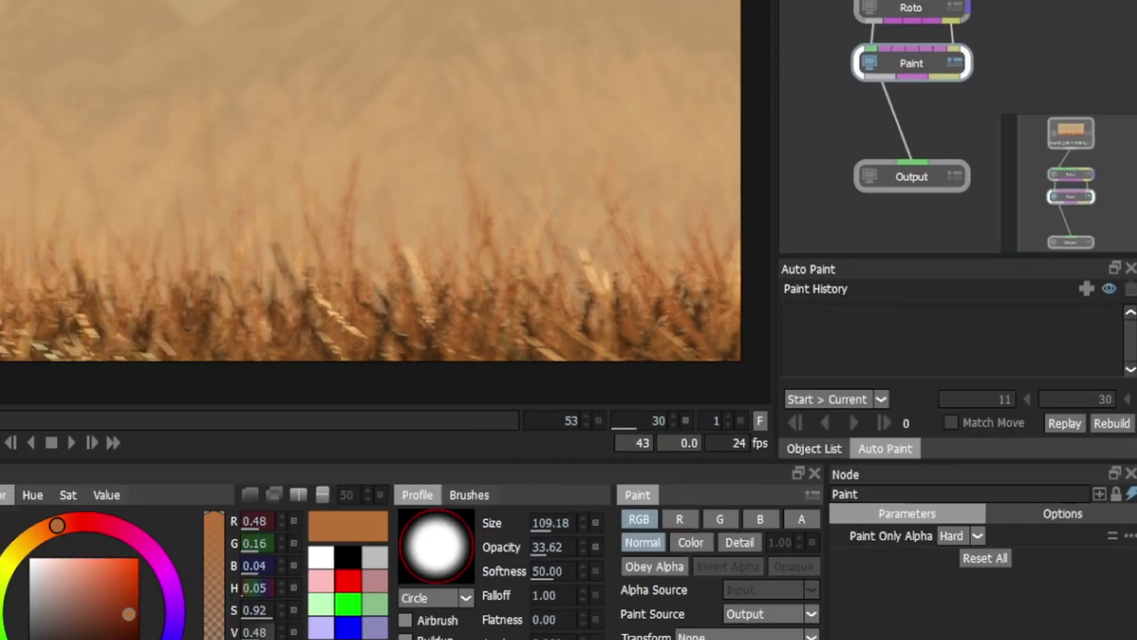
left_click(219, 437)
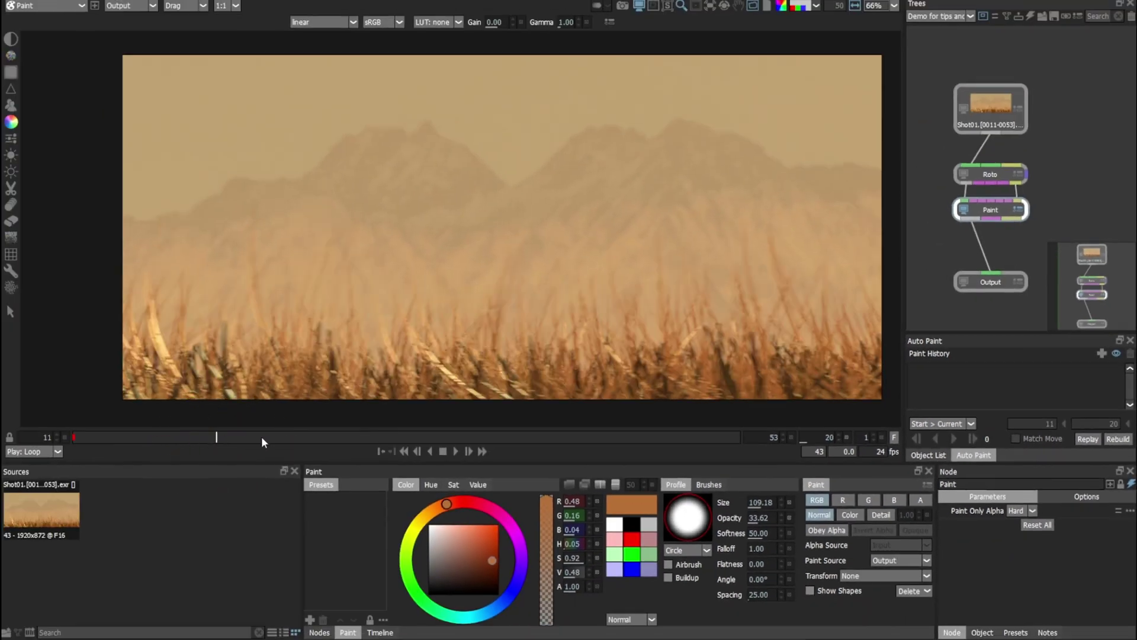
left_click(533, 437)
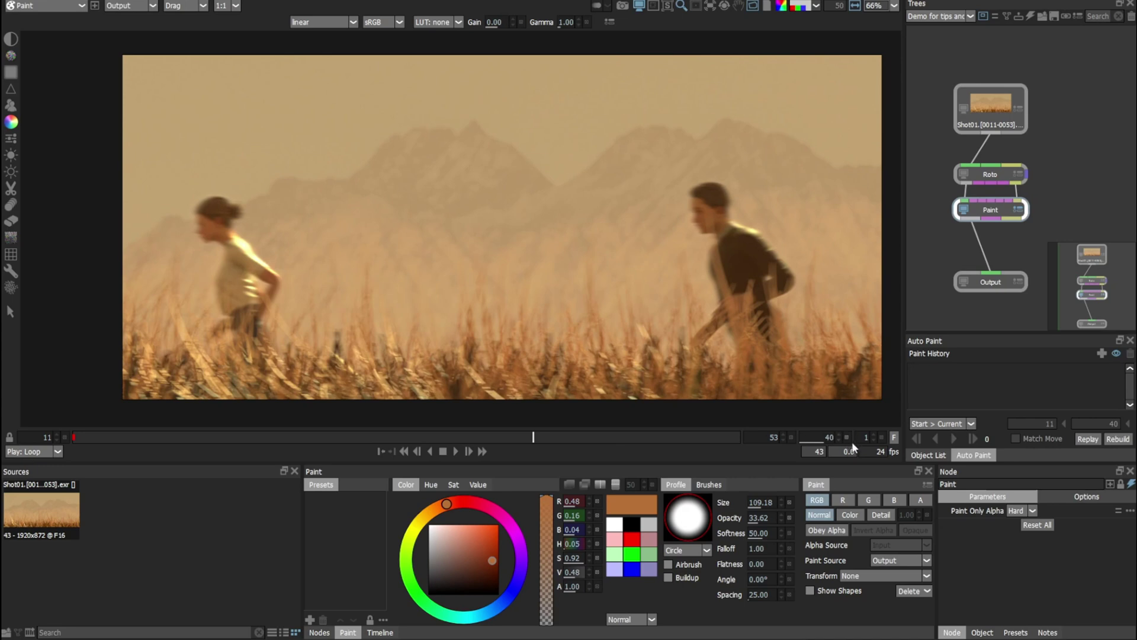
Step: Switch the Auto Paint frame range to Custom and set its end frame to the current frame 44
left_click(938, 424)
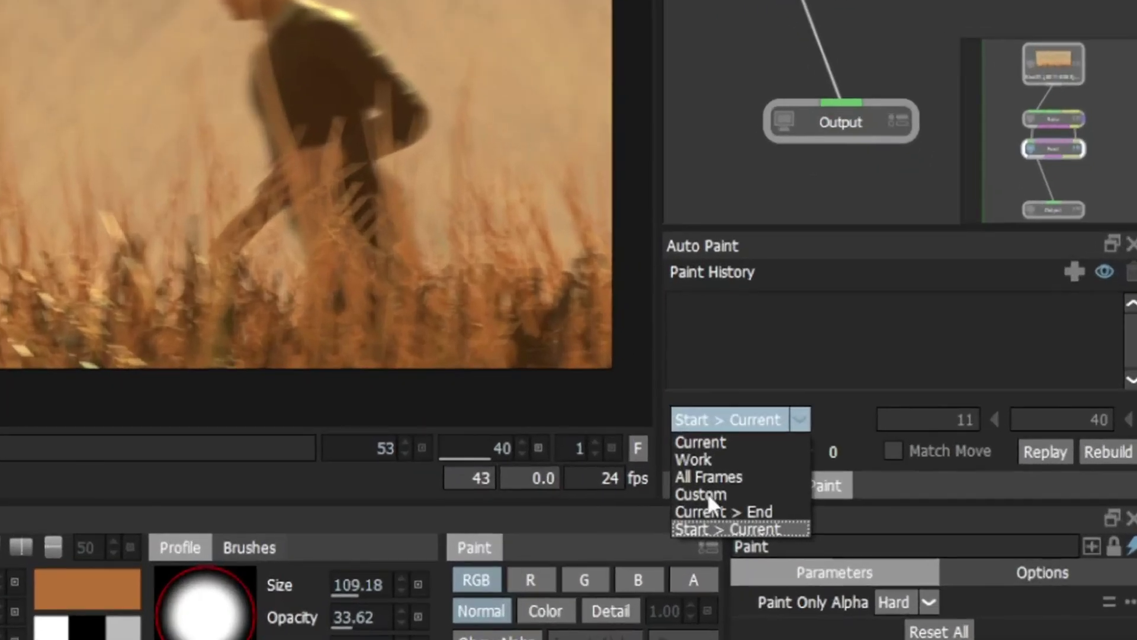
left_click(787, 481)
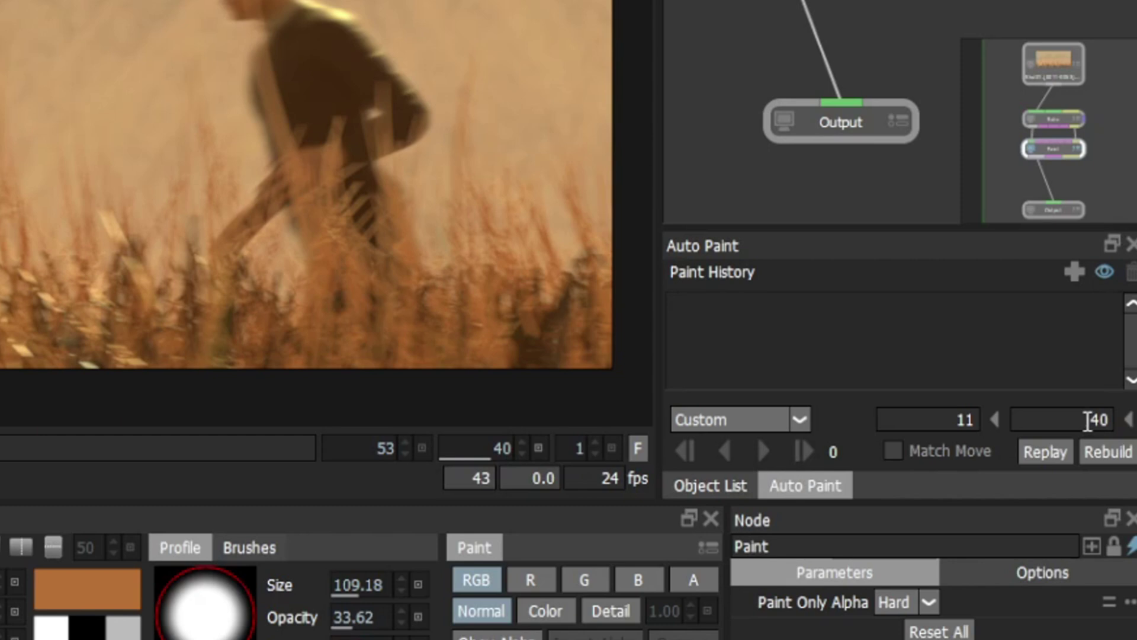
left_click(13, 448)
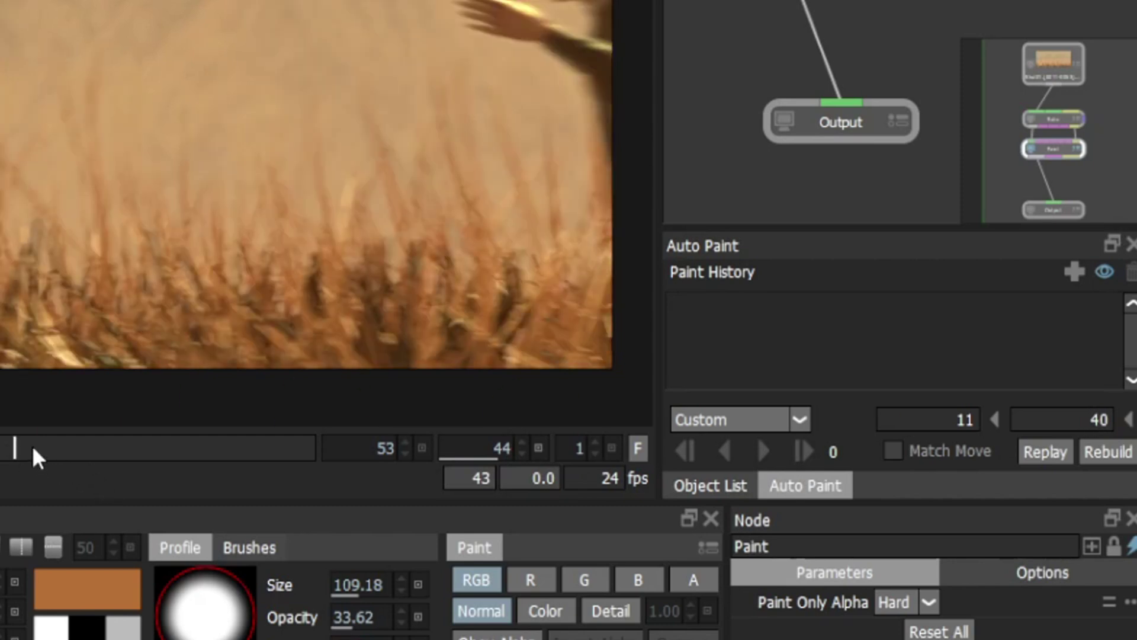
double_click(1096, 420)
key("Right")
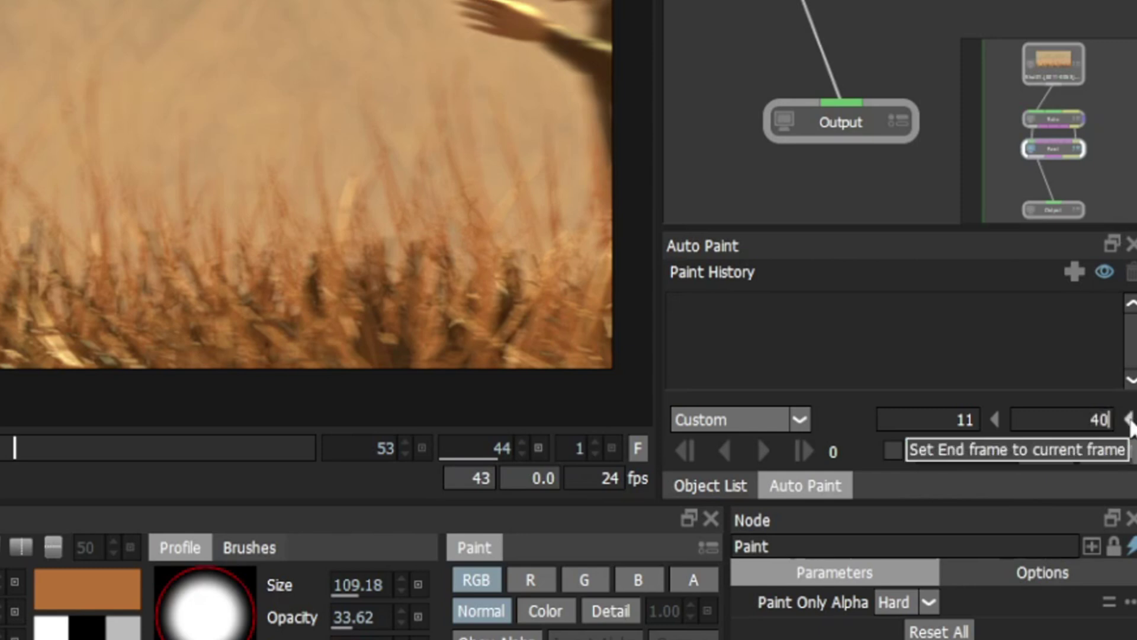
left_click(1129, 420)
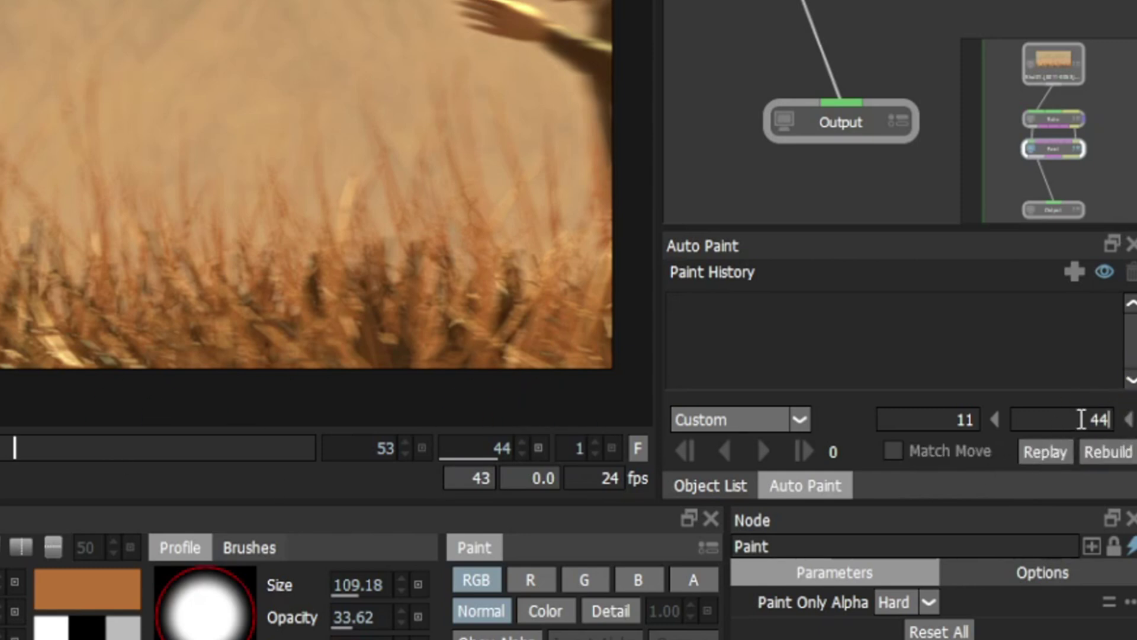
Step: Set the custom Auto Paint range to start at frame 20 and end at frame 45, using the playhead position
left_click(185, 401)
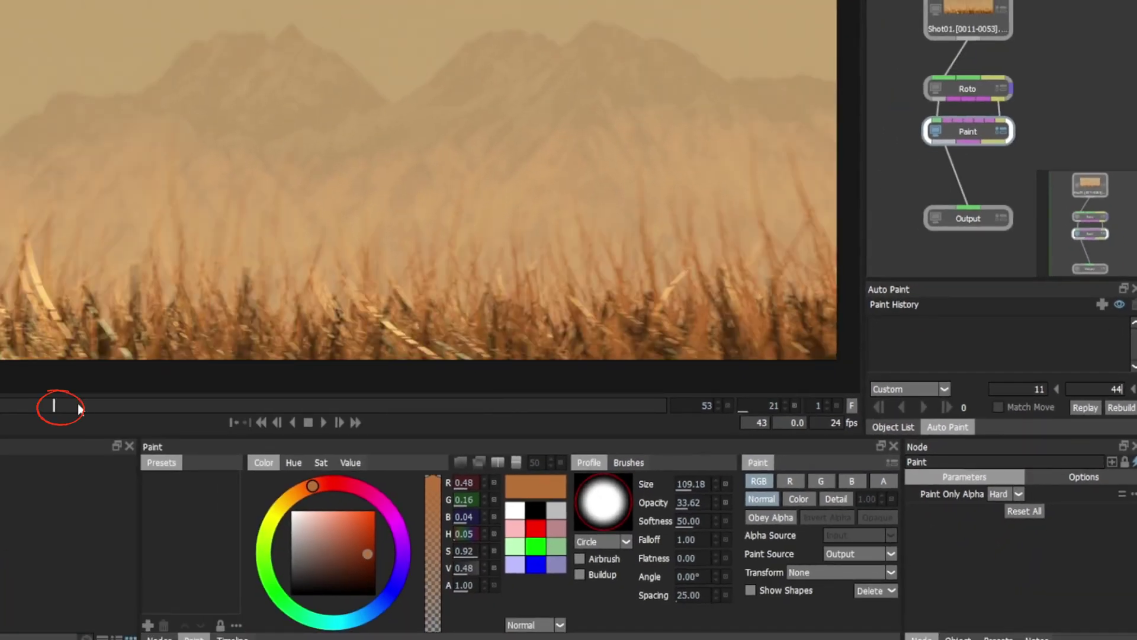
left_click(98, 390)
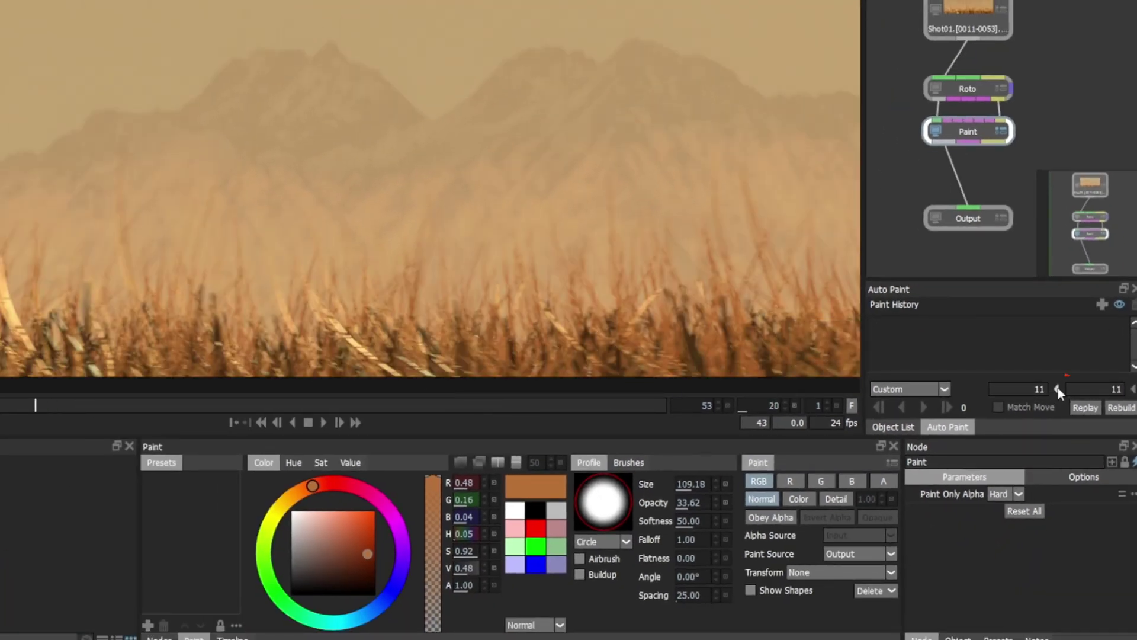
left_click(1057, 388)
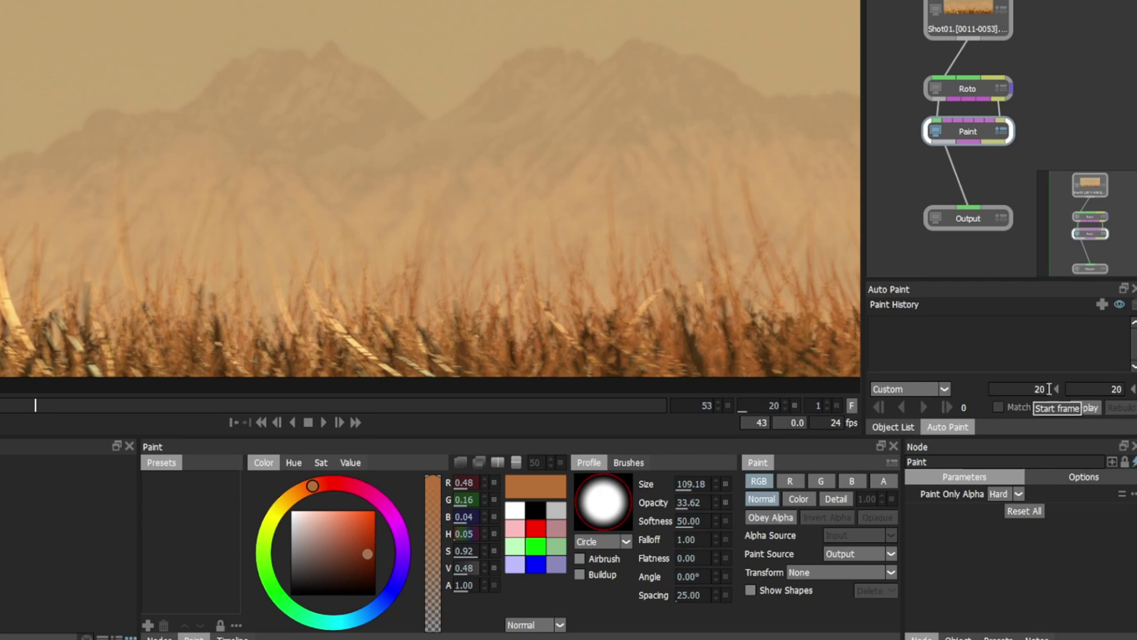
left_click(512, 405)
left_click(1132, 390)
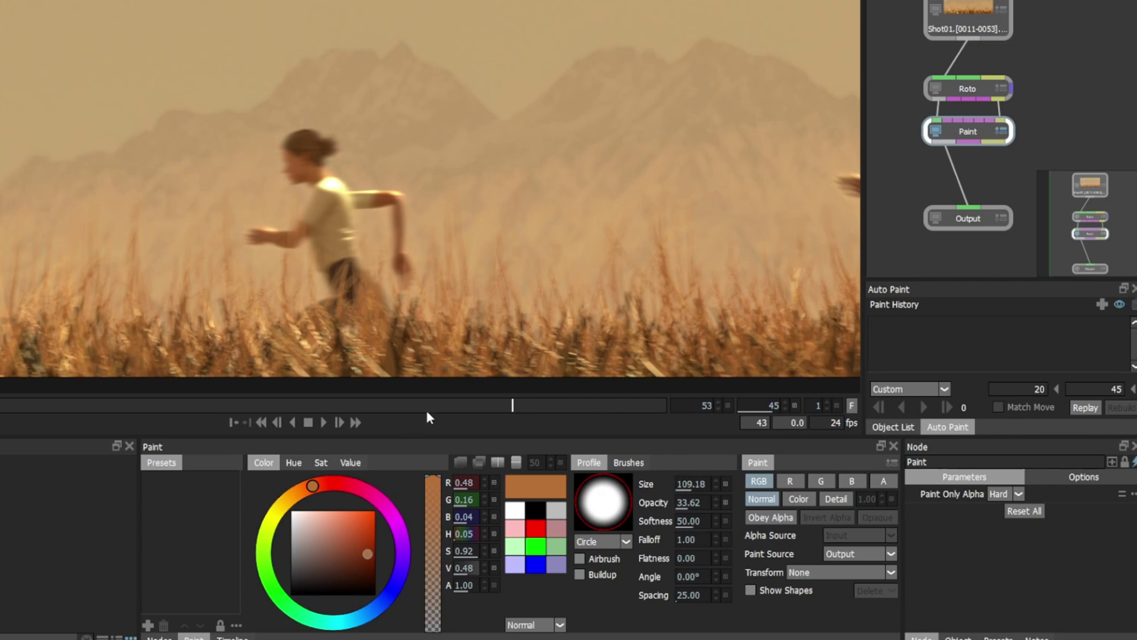
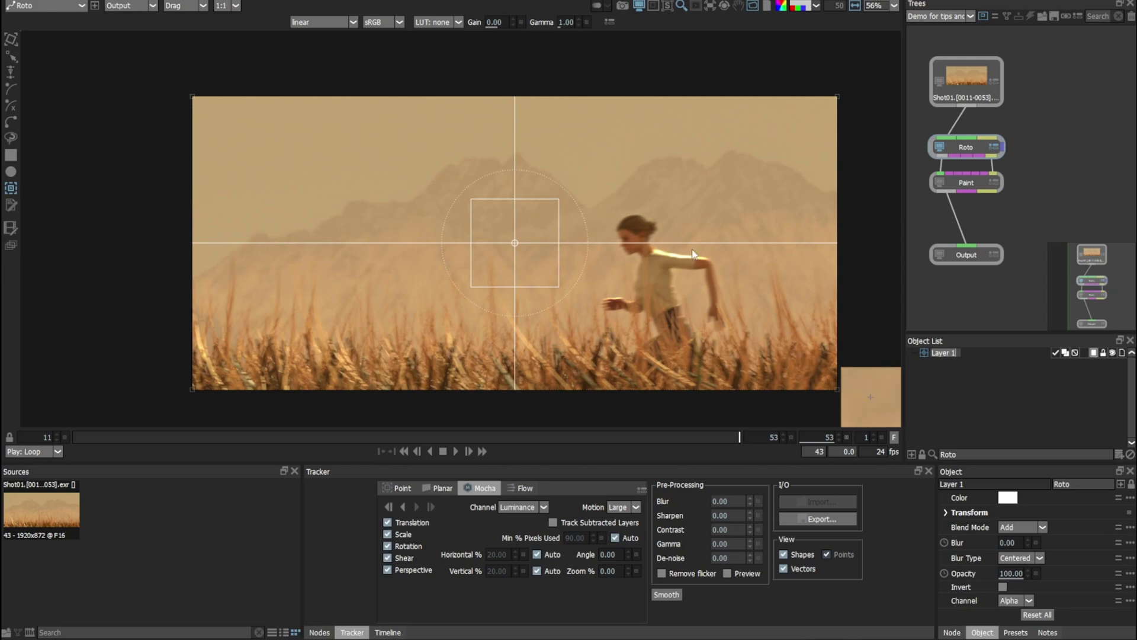
Step: Draw a closed Bezier roto shape loosely around the running woman at frame 53
left_click(12, 123)
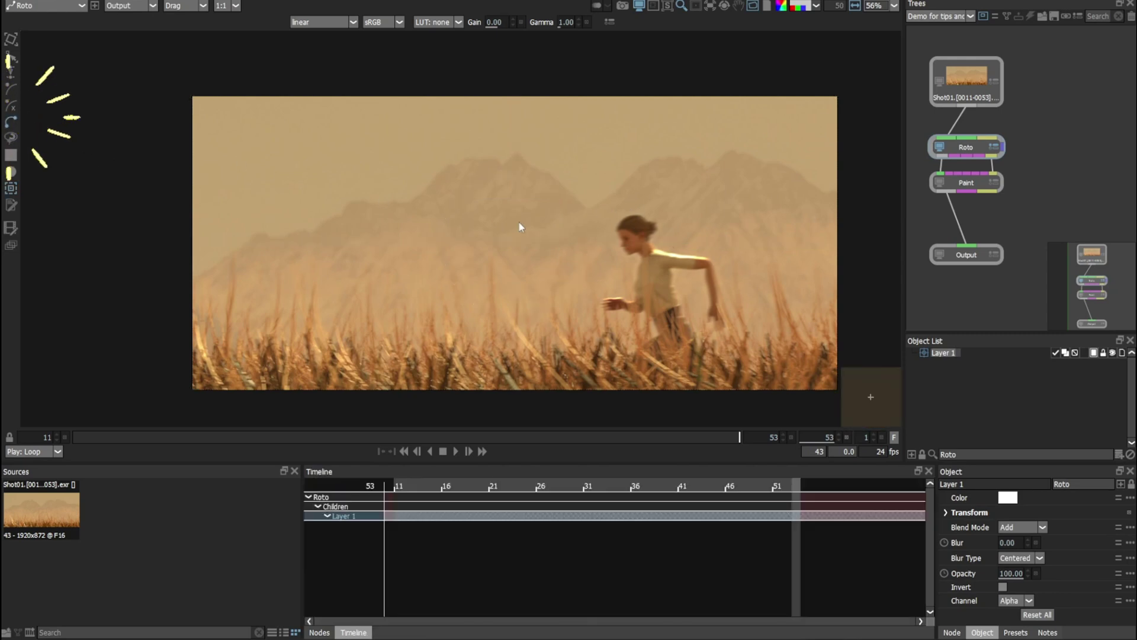
left_click(610, 207)
left_click(652, 203)
left_click(759, 359)
left_click_drag(729, 379, 718, 381)
left_click(641, 378)
left_click_drag(593, 357, 593, 347)
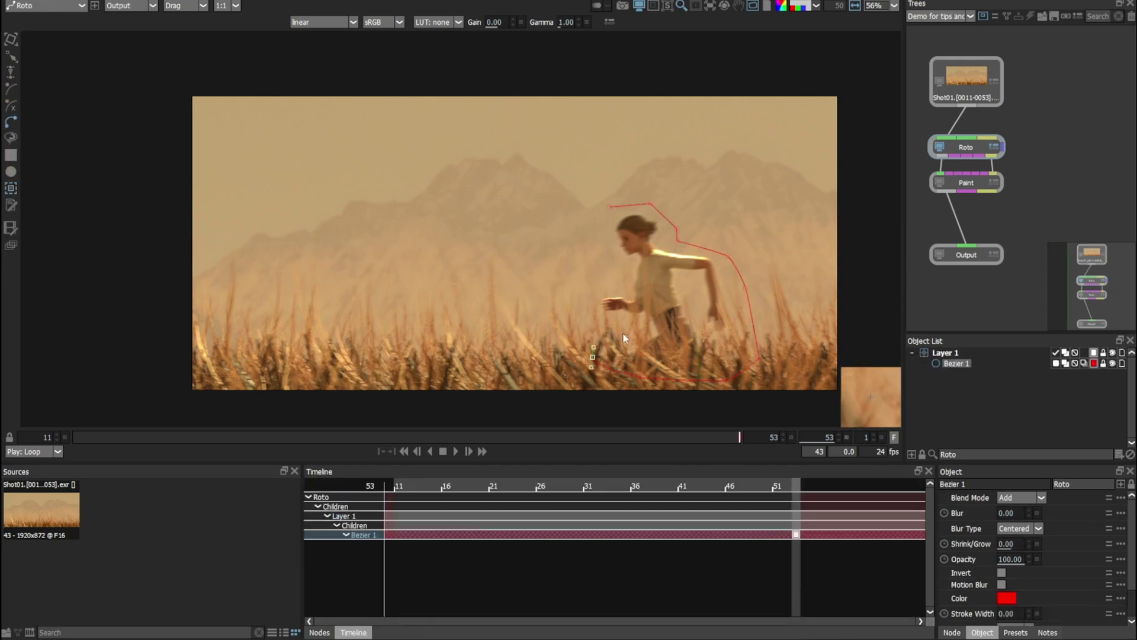
left_click(609, 207)
Step: Keyframe the woman's shape by moving it over her at frames 48 and 43, and scrub back to frame 53
key("shift+t")
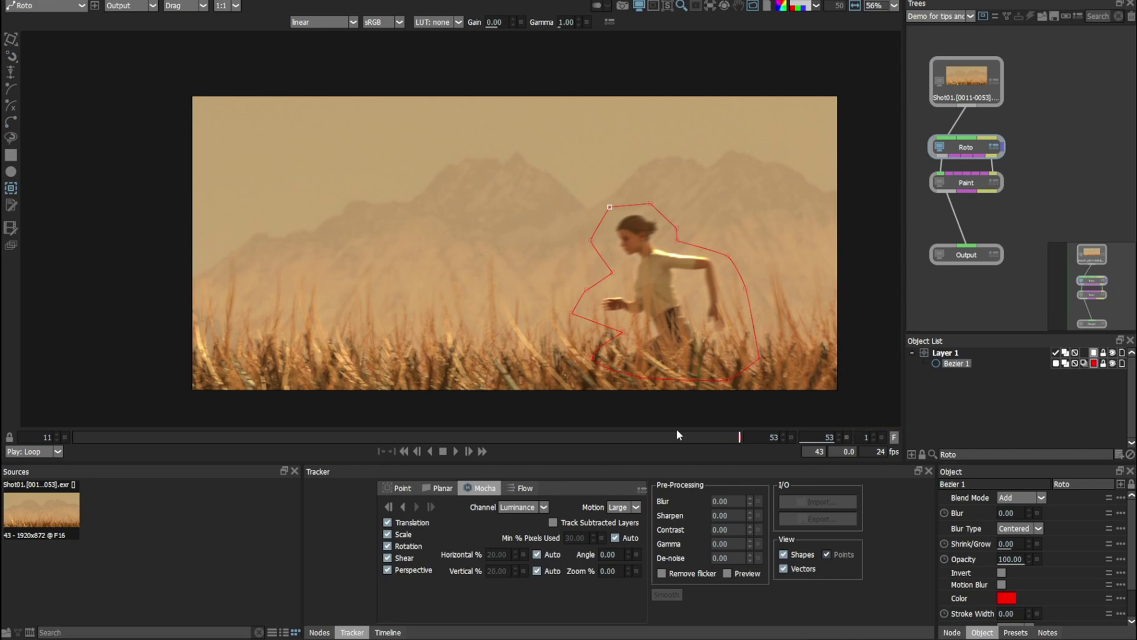
left_click(660, 437)
key("t")
left_click_drag(648, 244, 433, 239)
left_click(582, 437)
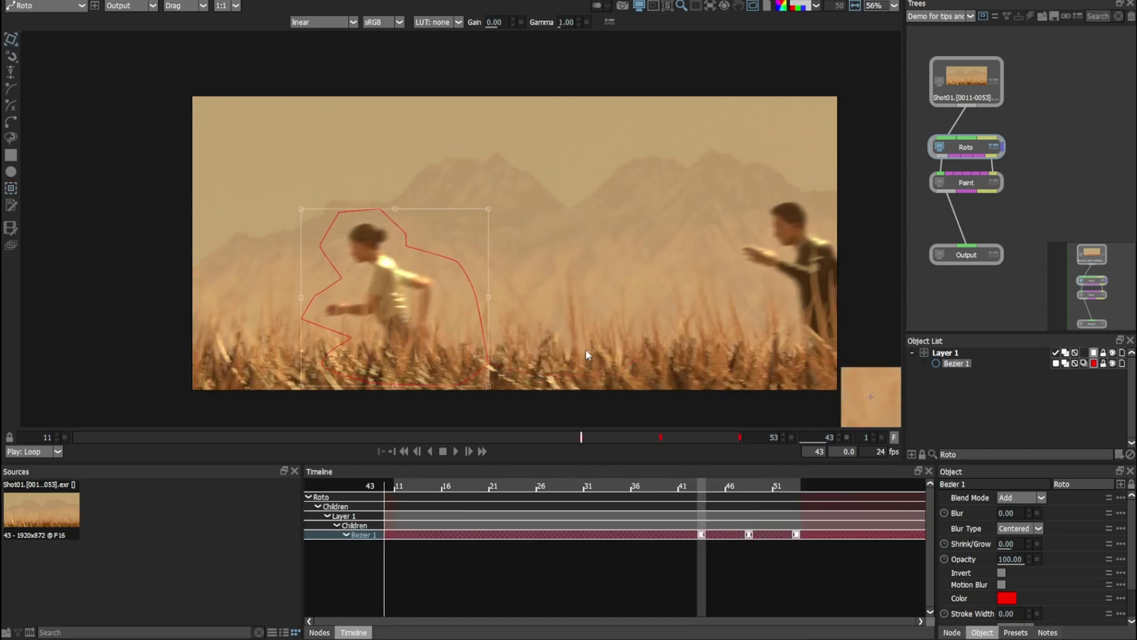
left_click_drag(585, 437, 773, 451)
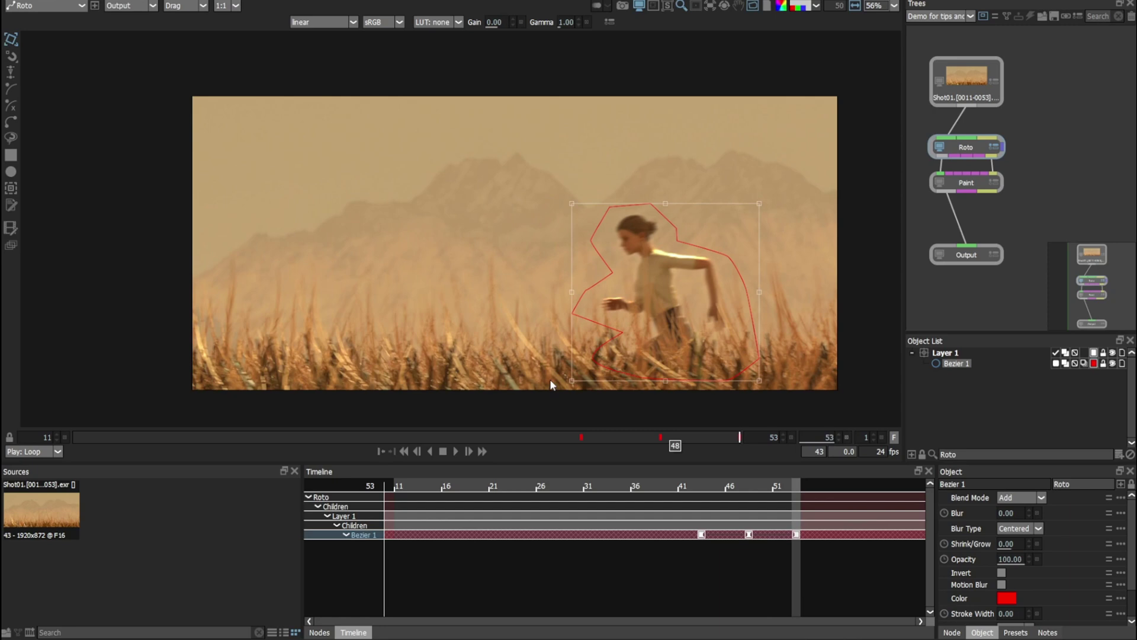
Step: Draw a second closed Bezier shape around the mountain peak in front of the running woman
left_click(428, 228)
left_click(434, 225)
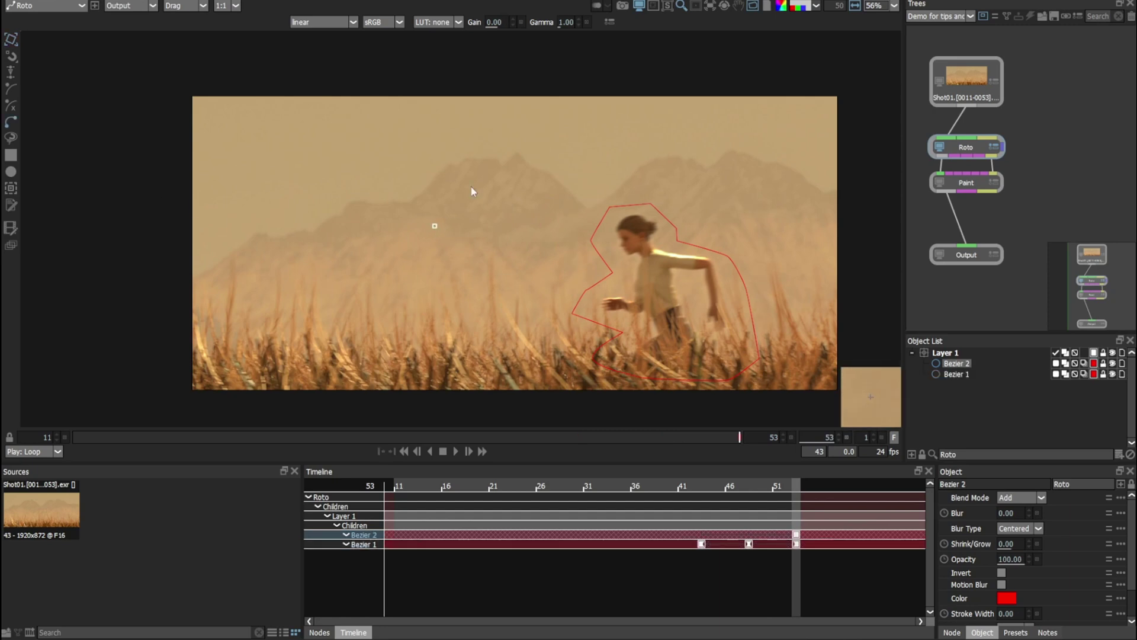
left_click(477, 179)
left_click(533, 174)
left_click(613, 274)
left_click(432, 298)
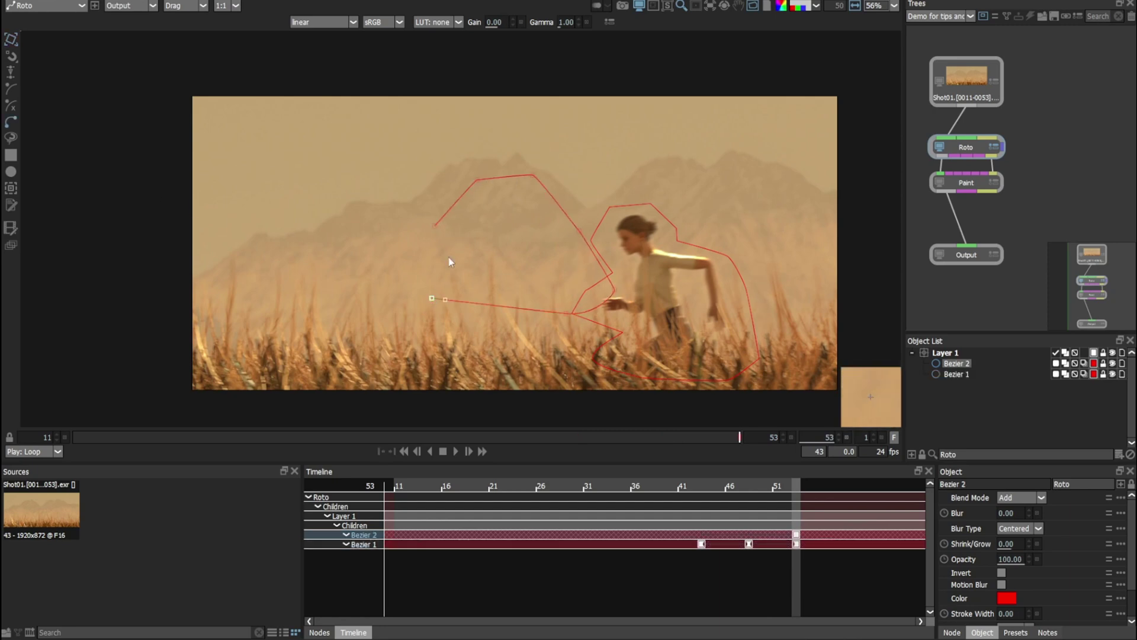
left_click(437, 227)
left_click_drag(439, 261, 423, 315)
Step: Put the two shapes in separate layers and rename the layer holding the woman's shape Fglady
key("ctrl+l")
left_click(967, 374)
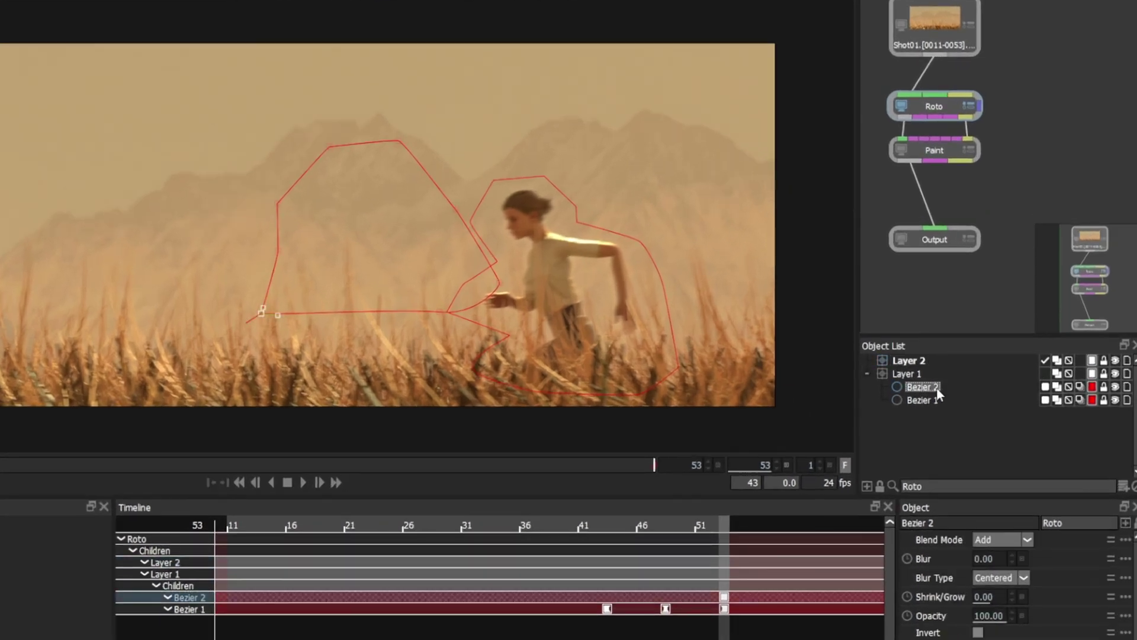
left_click_drag(938, 392, 924, 364)
left_click(916, 387)
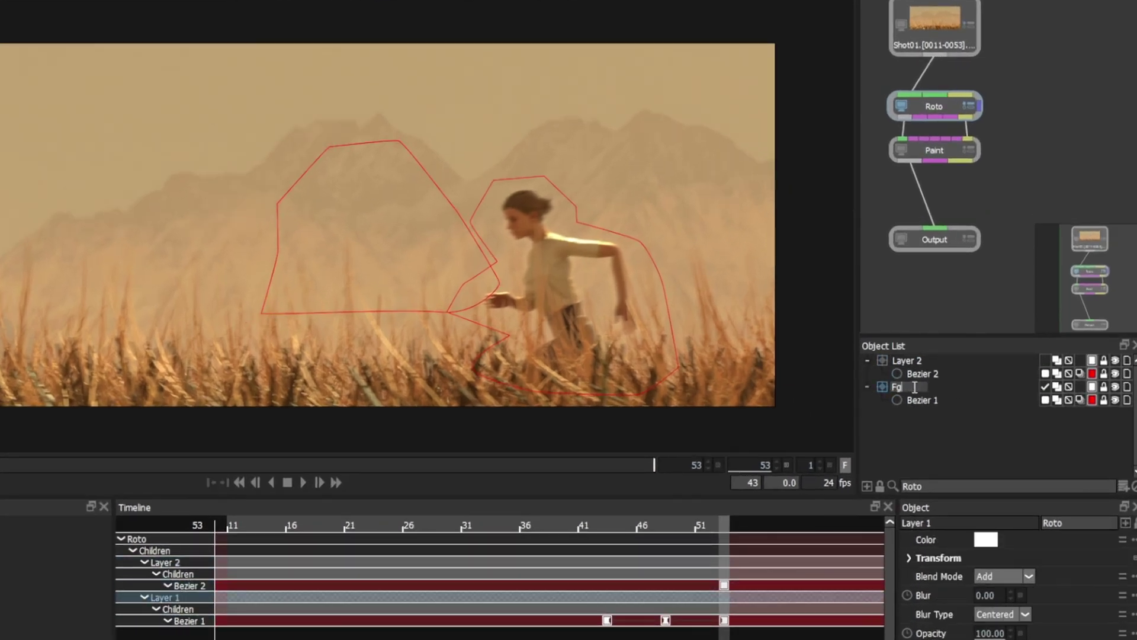
key("Return")
Step: Rename the mountain shape's layer BGMountain and place the Fglady layer above it in the object list
left_click(909, 361)
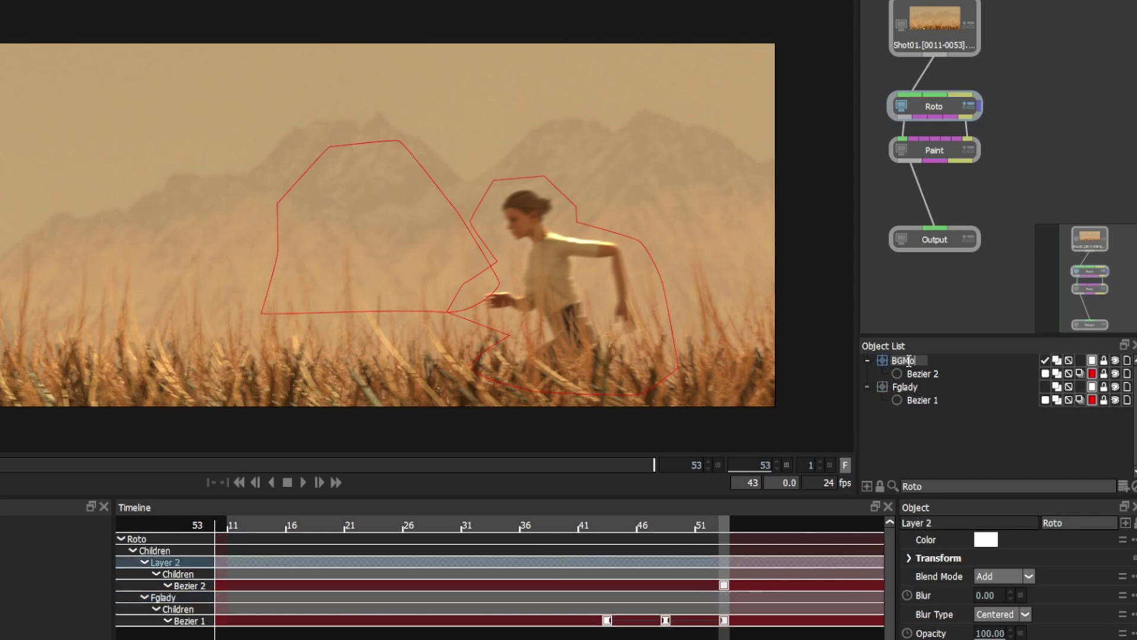
type("BGMountain")
key("Return")
left_click_drag(904, 391, 905, 356)
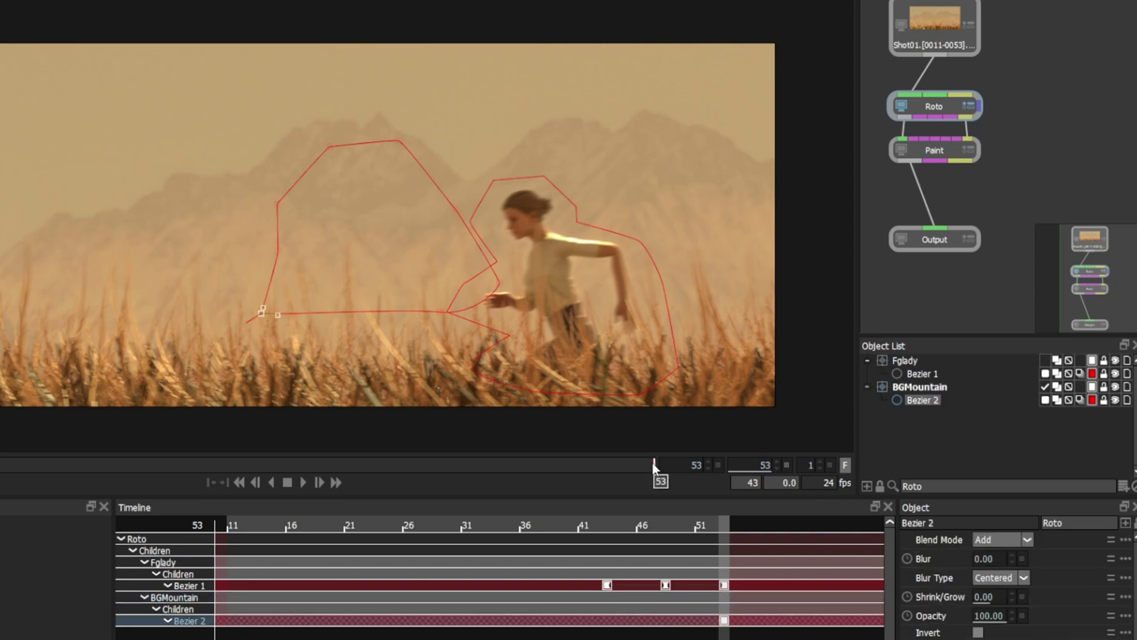
Step: Set the Fglady layer's blend mode to Subtract and check the resulting matte in the alpha view at frame 48
left_click(931, 409)
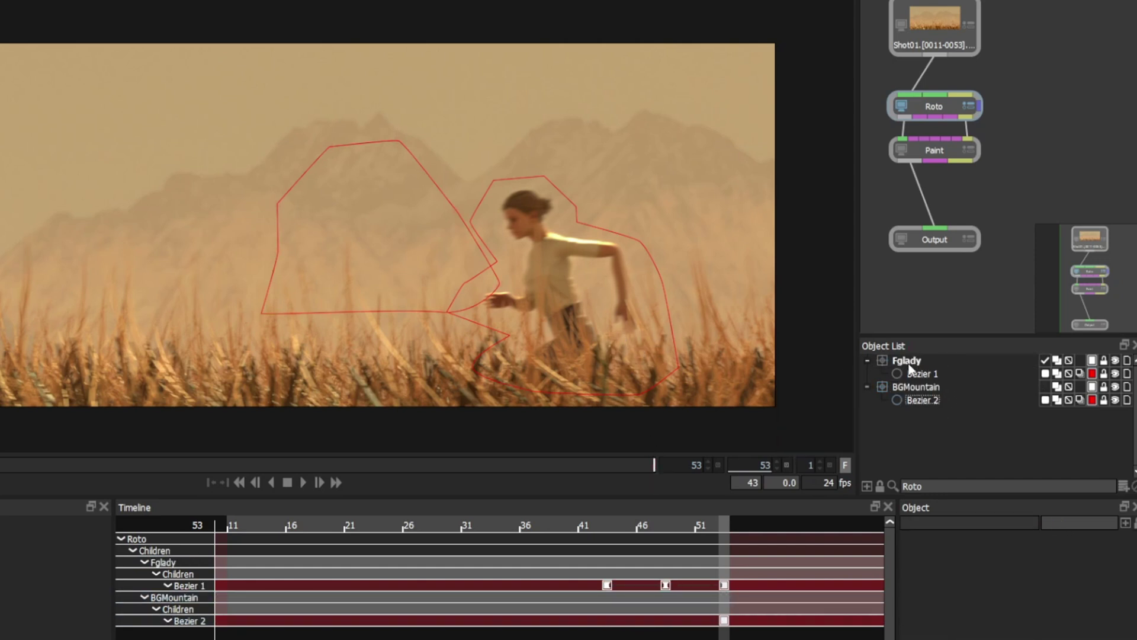
left_click(913, 362)
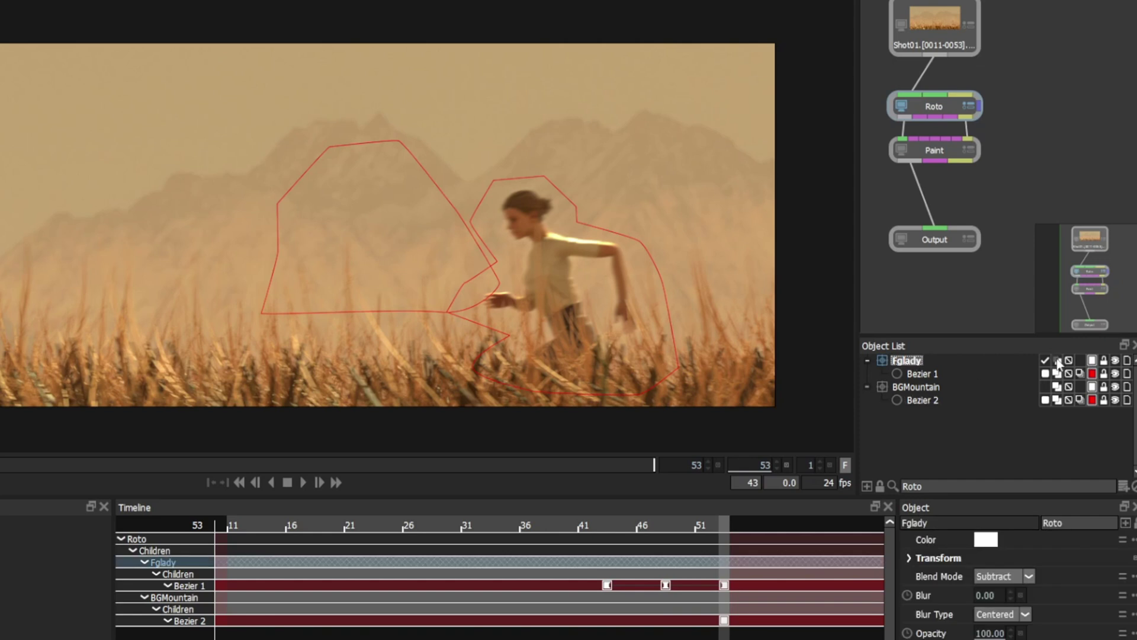
left_click_drag(616, 342, 582, 346)
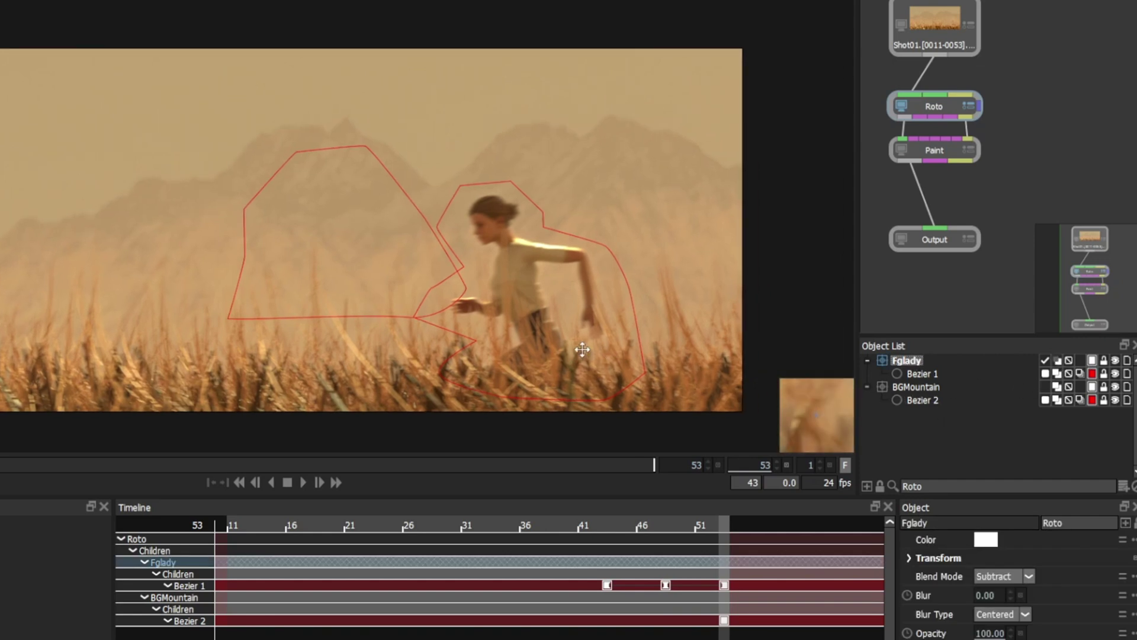
key("a")
key("a")
left_click_drag(602, 465, 563, 465)
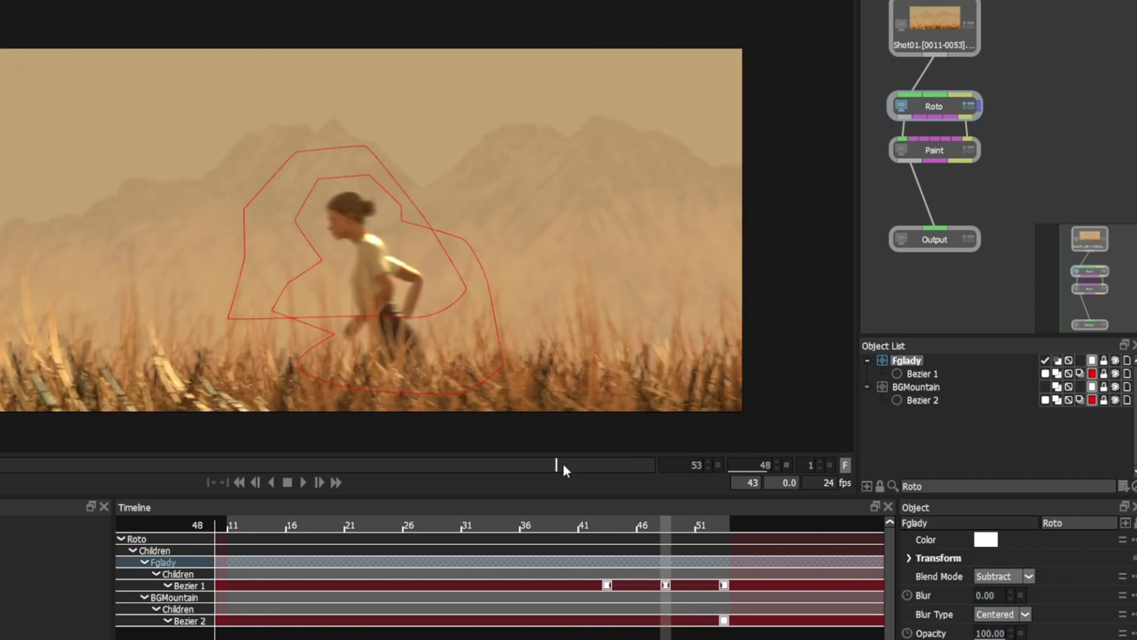
key("a")
key("a")
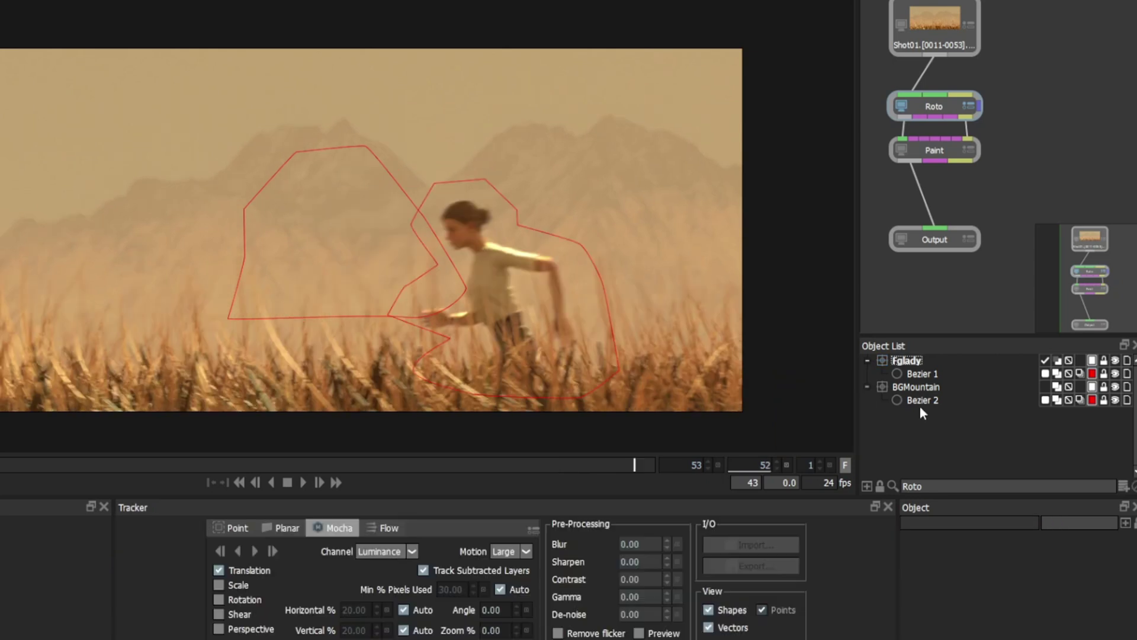
Step: Track both layers and their shapes backward to frame 47 with Mocha, using Translation and Track Subtracted Layers
left_click(922, 403)
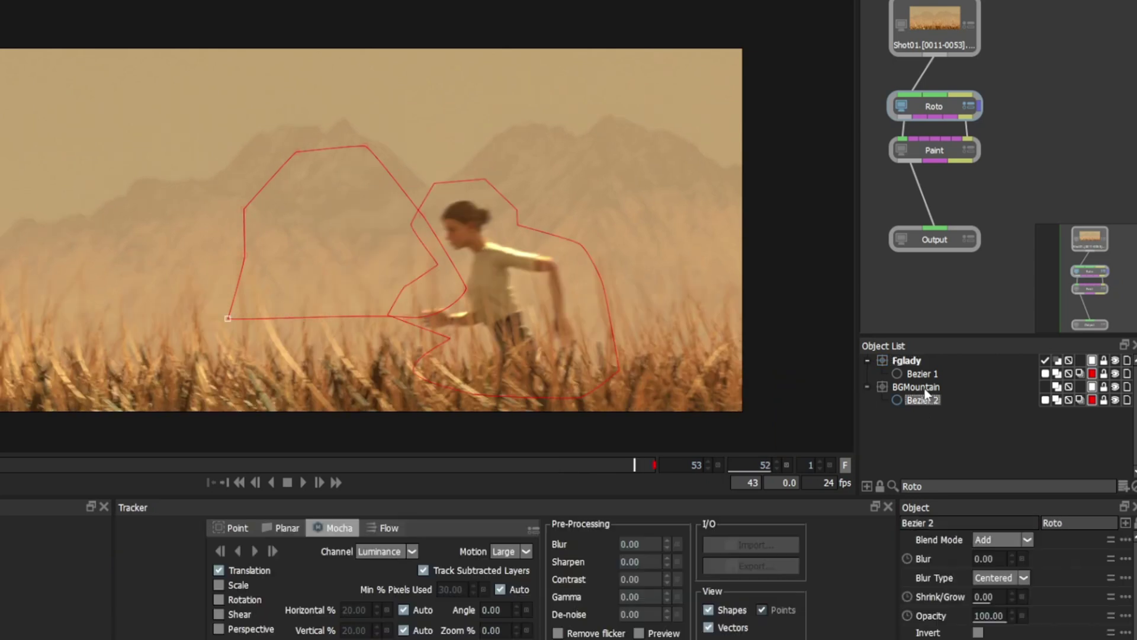
left_click(917, 374, "shift")
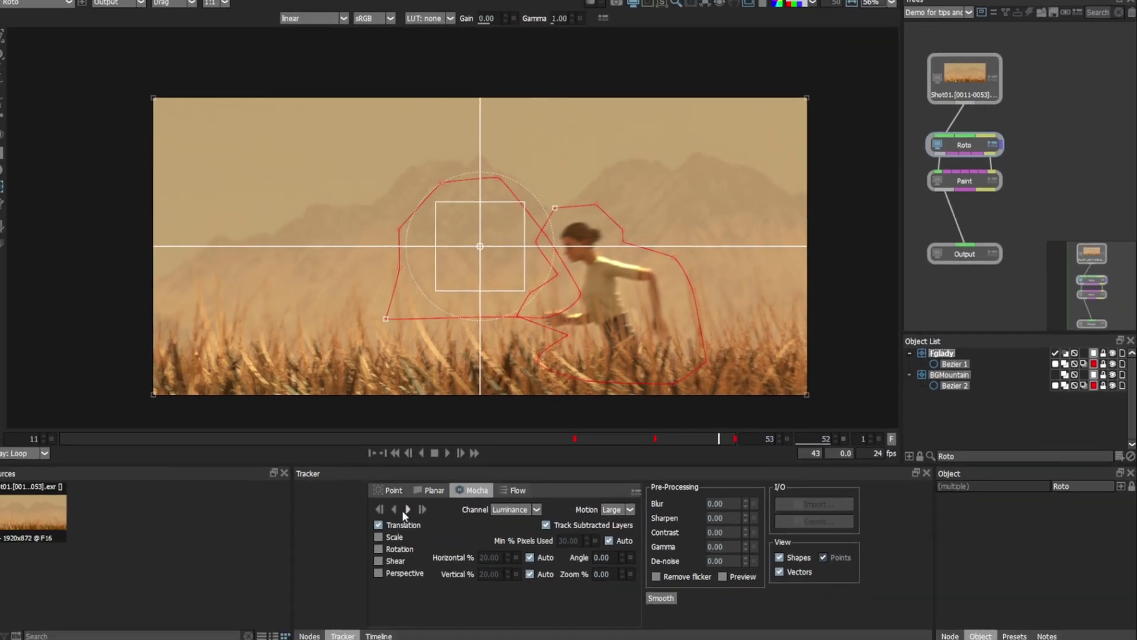
left_click(405, 509)
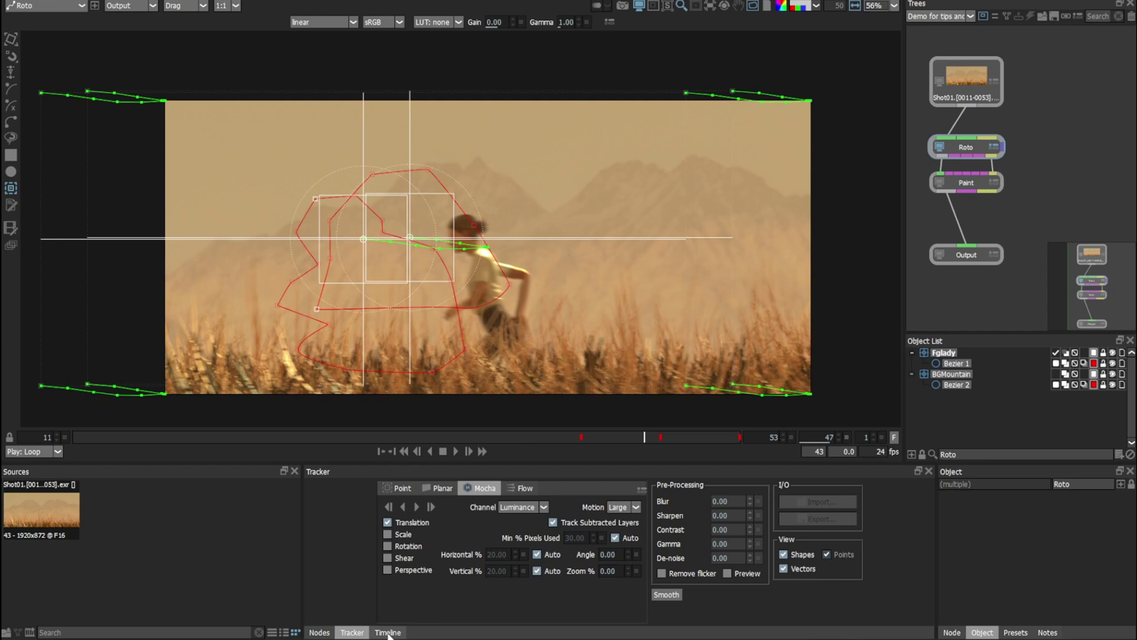
Step: Review the tracking keyframes of both layers up to frame 53 and undo the tracking
left_click(388, 632)
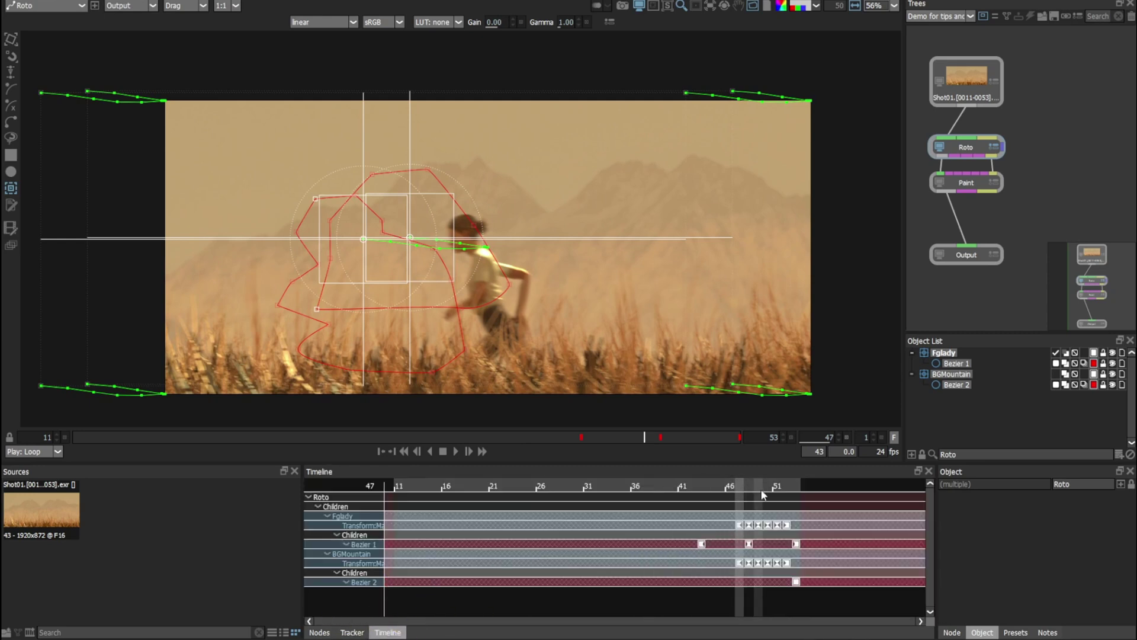
left_click(993, 411)
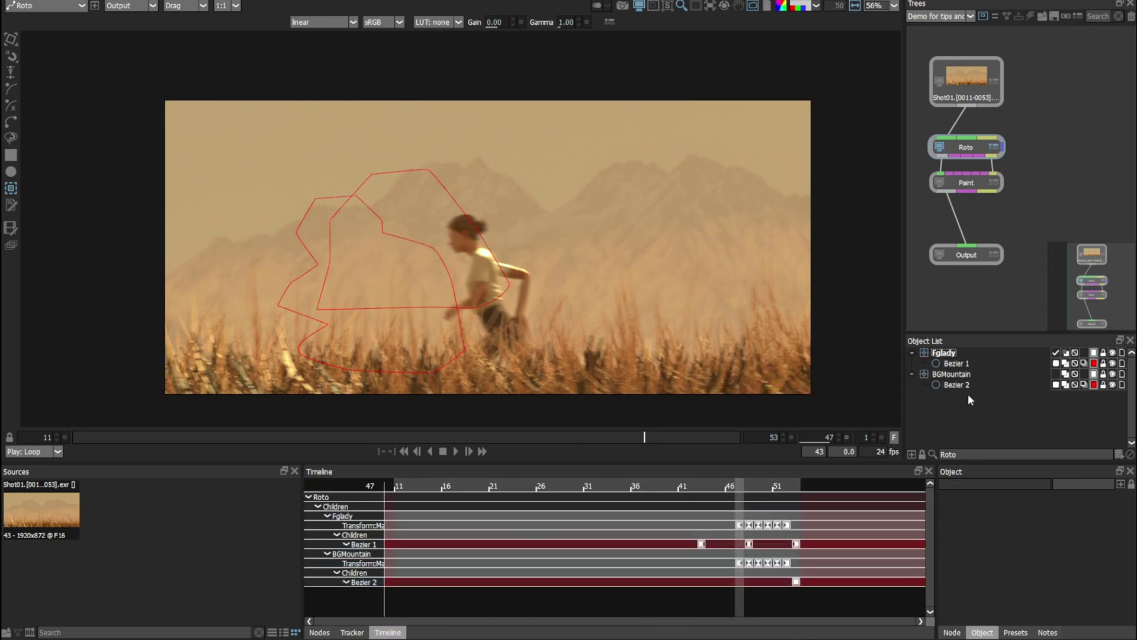
left_click(956, 363)
left_click_drag(690, 441, 762, 447)
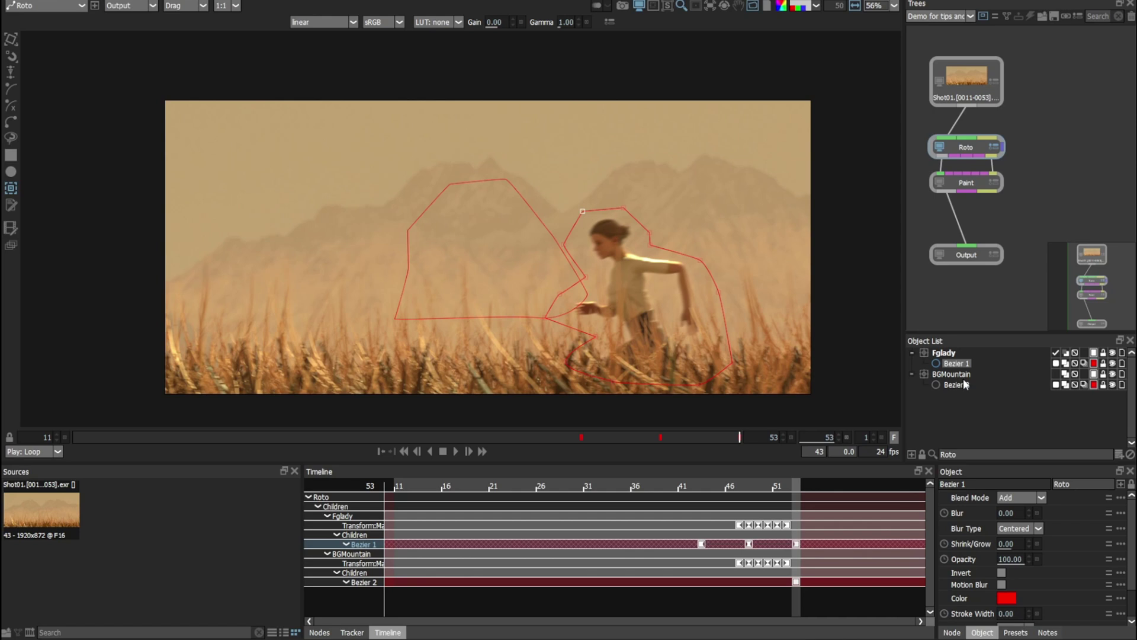
key("ctrl+z")
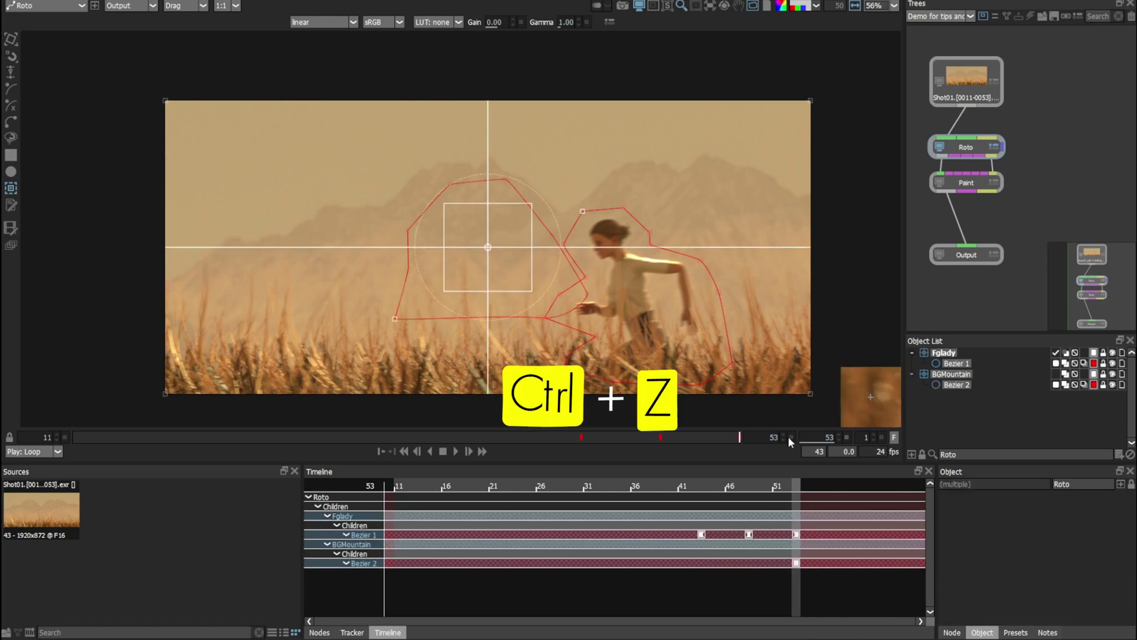
Step: Turn off Track Subtracted Layers and track the Fglady and BGMountain layers backward from frame 53 with Mocha
left_click(352, 632)
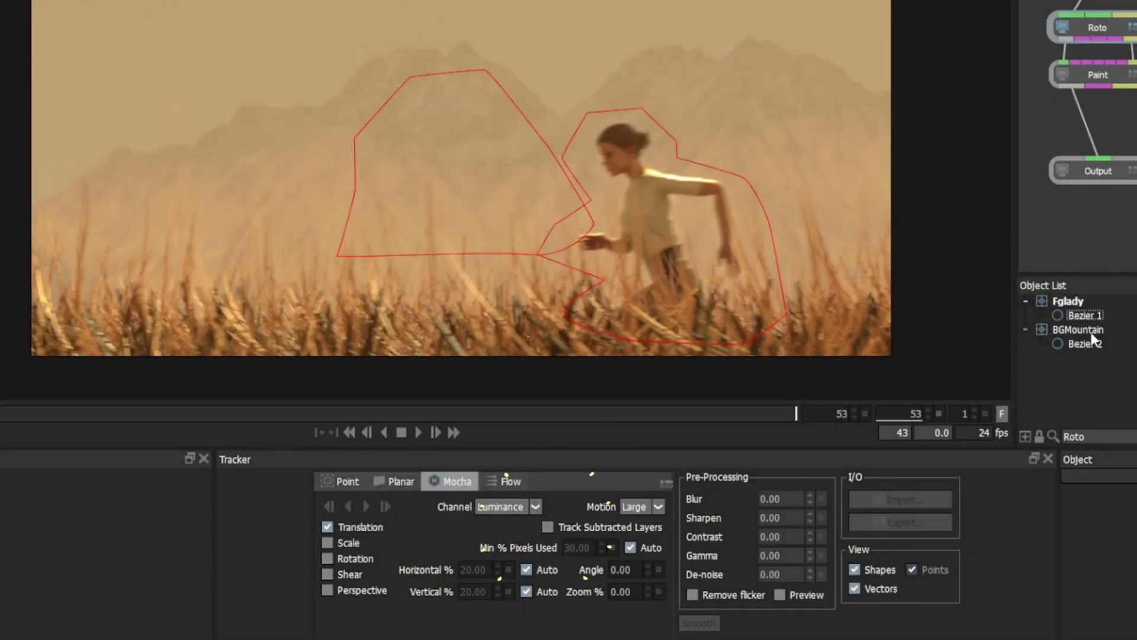
left_click(1088, 332)
left_click(1071, 305, "ctrl")
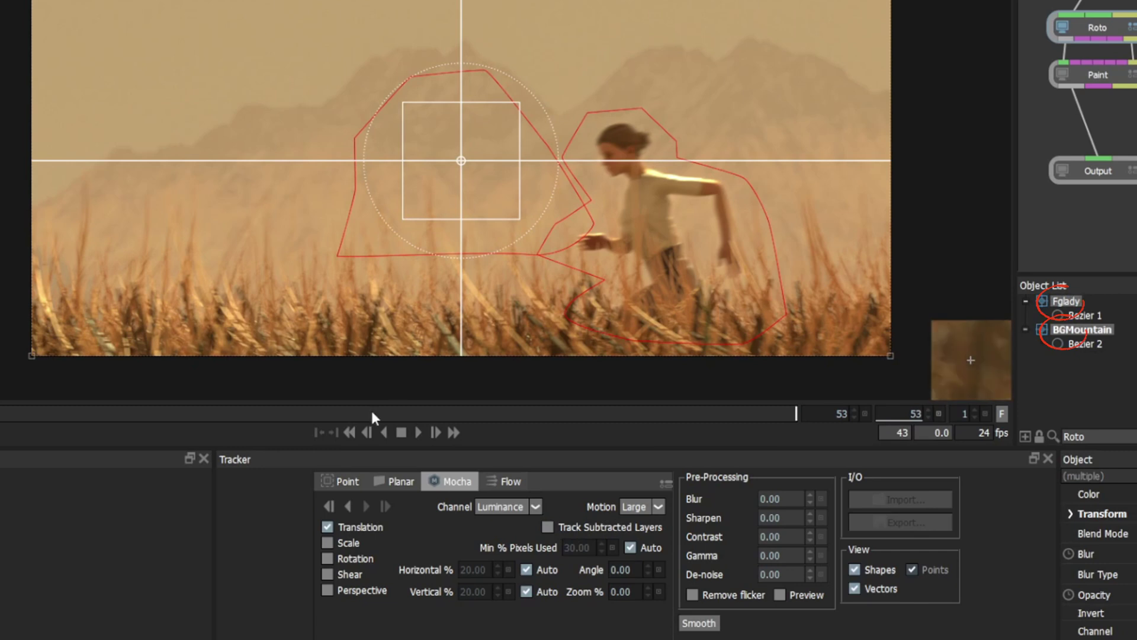
left_click(348, 506)
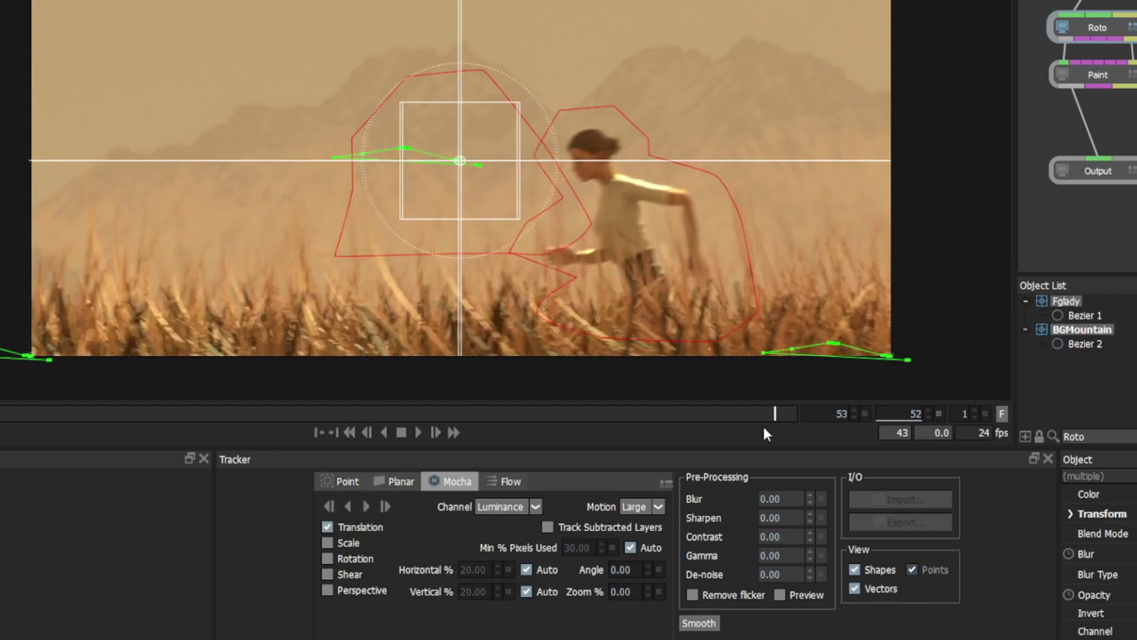
mouse_move(677, 423)
left_mouse_down()
mouse_move(805, 422)
mouse_move(591, 408)
mouse_move(796, 415)
left_mouse_up()
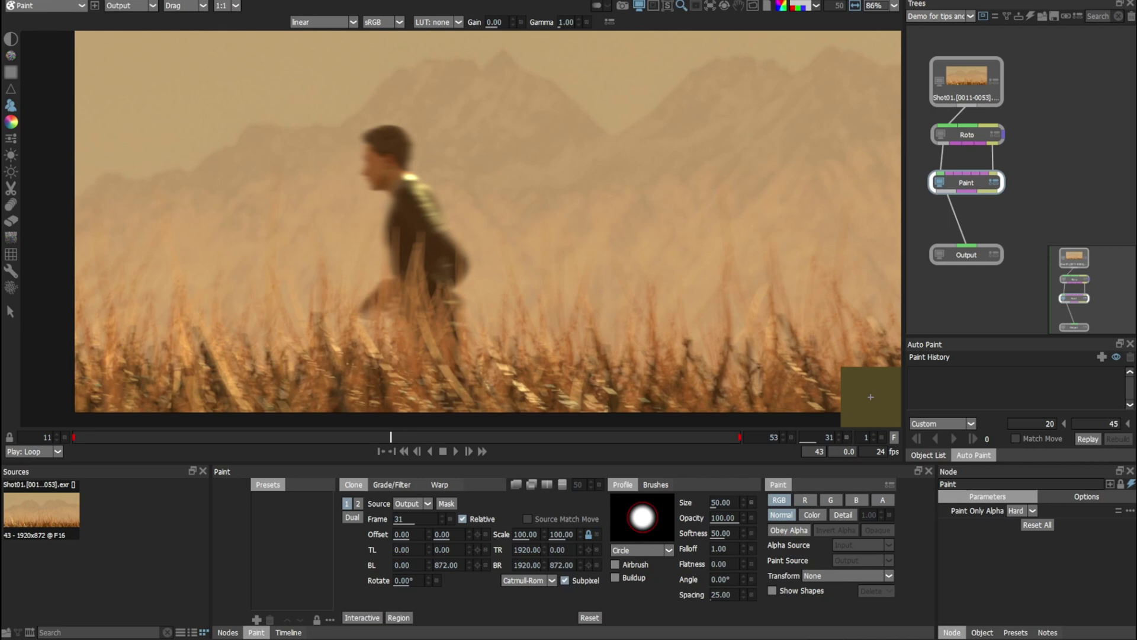
Step: Paint an orange outline (R 0.73, G 0.21, B 0.00) around the running man at frame 31 with the Color brush
left_click(10, 121)
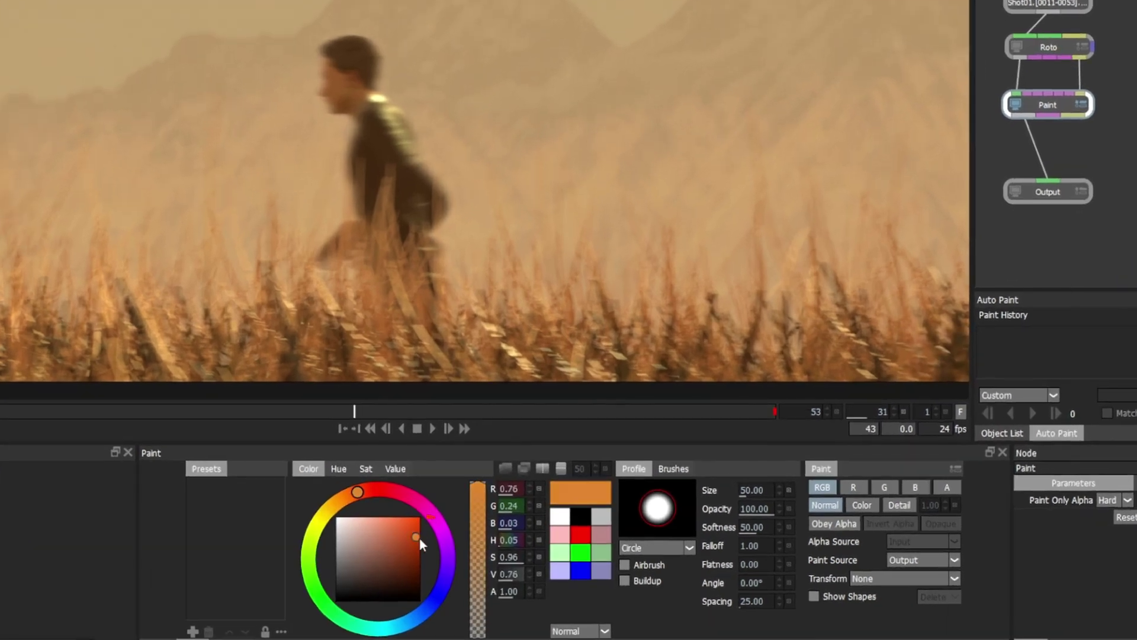
left_click(444, 543)
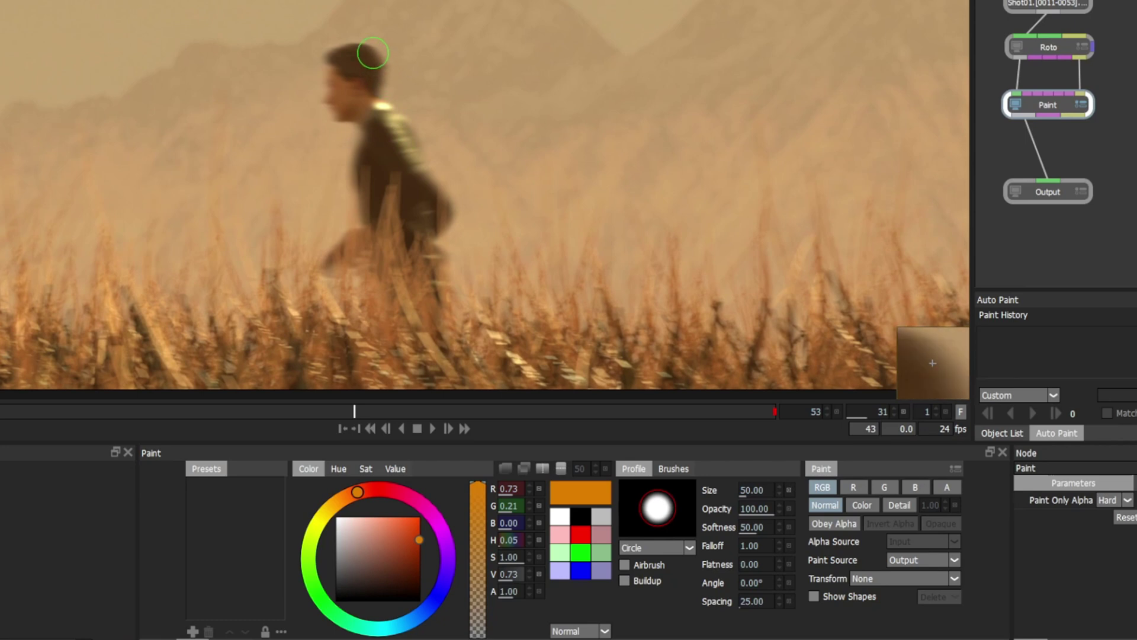
mouse_move(372, 53)
left_mouse_down()
mouse_move(379, 87)
mouse_move(408, 108)
mouse_move(437, 164)
mouse_move(457, 220)
mouse_move(457, 284)
mouse_move(430, 307)
mouse_move(362, 324)
mouse_move(357, 276)
mouse_move(332, 266)
mouse_move(357, 226)
mouse_move(360, 124)
mouse_move(329, 113)
mouse_move(327, 75)
mouse_move(372, 52)
left_mouse_up()
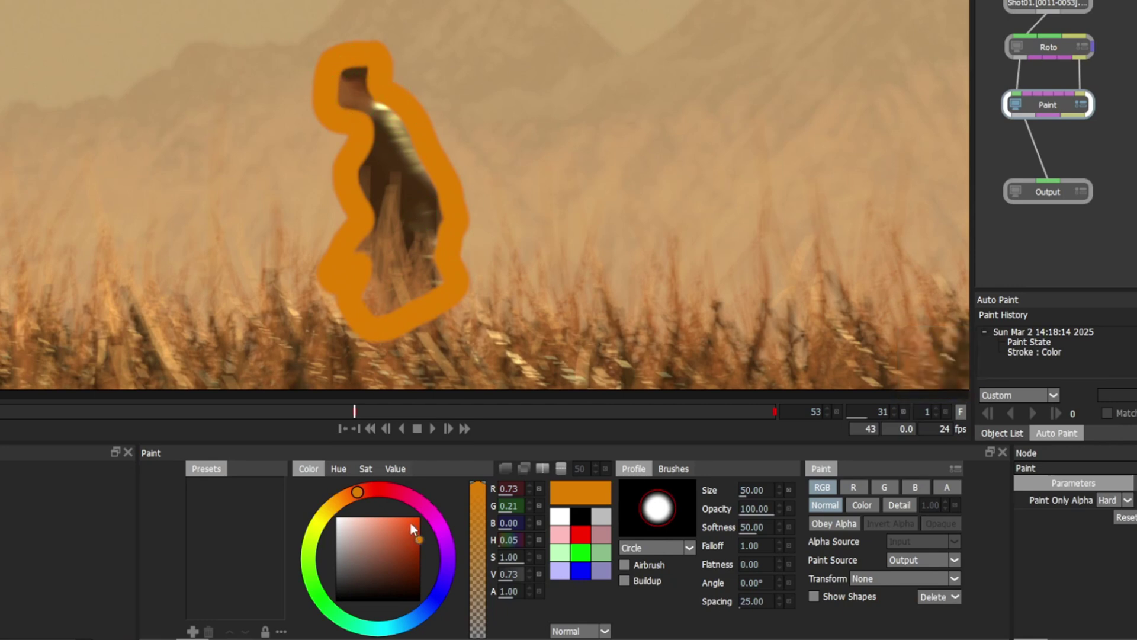
Step: Change the paint color to magenta (R 0.73, G 0.00, B 0.15) and fill the inside of the orange outline
left_click(393, 490)
mouse_move(354, 67)
left_mouse_down()
mouse_move(344, 92)
mouse_move(402, 150)
mouse_move(429, 218)
mouse_move(426, 289)
mouse_move(385, 309)
mouse_move(391, 279)
mouse_move(376, 241)
mouse_move(393, 246)
mouse_move(397, 208)
mouse_move(376, 143)
mouse_move(399, 195)
mouse_move(373, 183)
mouse_move(388, 241)
left_mouse_up()
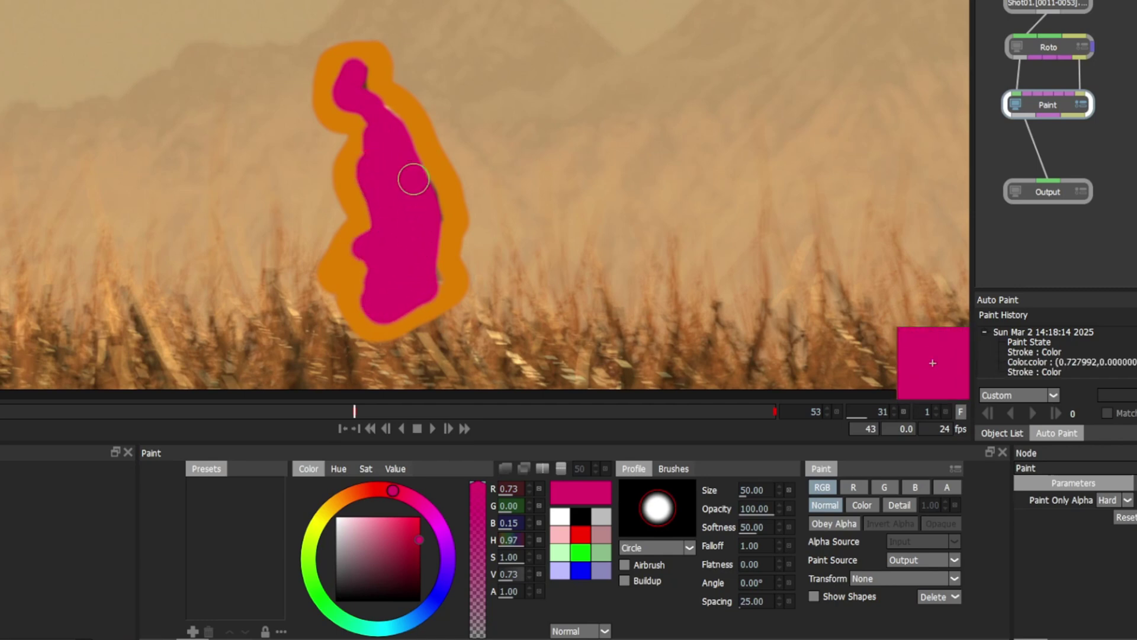
mouse_move(412, 179)
left_mouse_down()
mouse_move(442, 276)
mouse_move(421, 283)
mouse_move(382, 123)
mouse_move(355, 76)
left_mouse_up()
Step: Paint a magenta stroke down the man's body from head to legs at frame 30
left_click(335, 410)
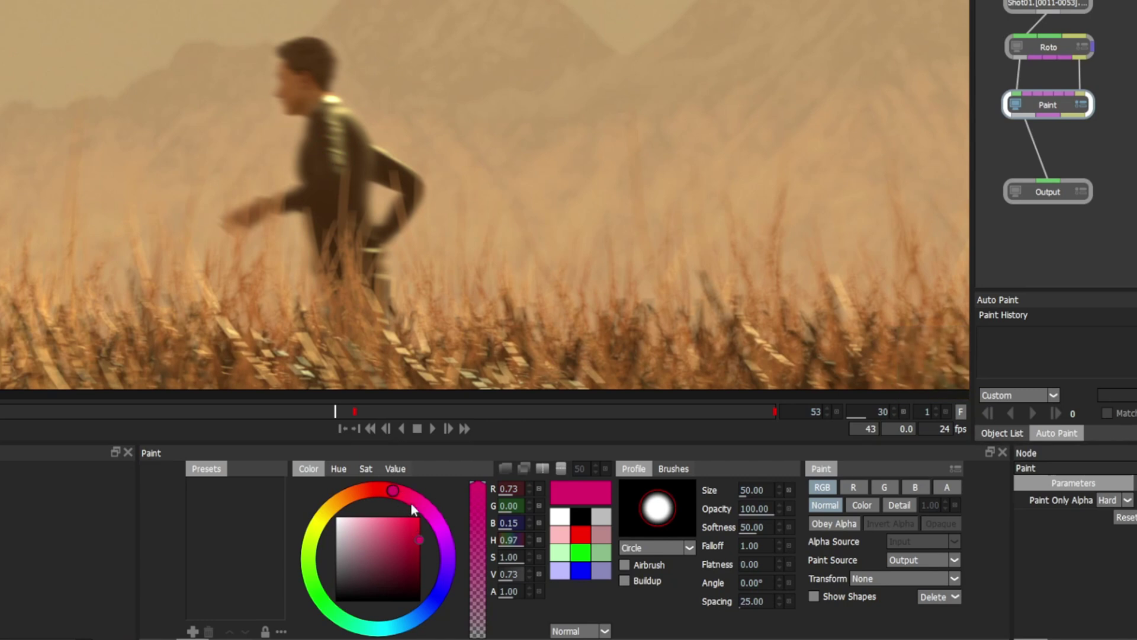
key("x")
key("z")
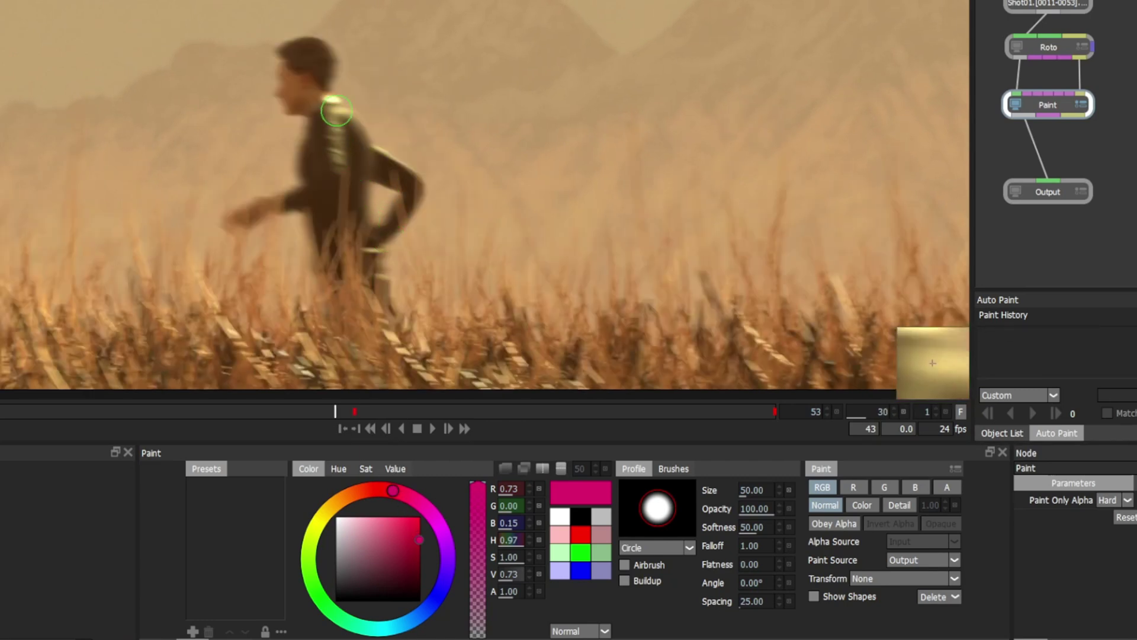
mouse_move(297, 47)
left_mouse_down()
mouse_move(332, 127)
mouse_move(375, 292)
left_mouse_up()
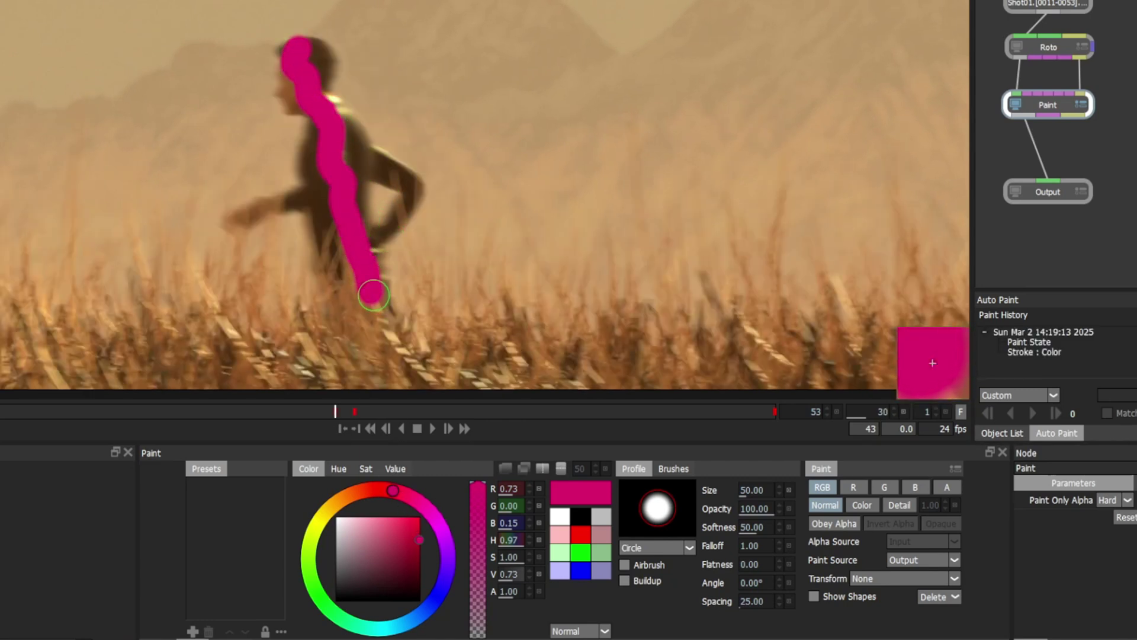
Step: Step between frames 30 and 31 to compare the paint on each frame
key("Right")
key("Left")
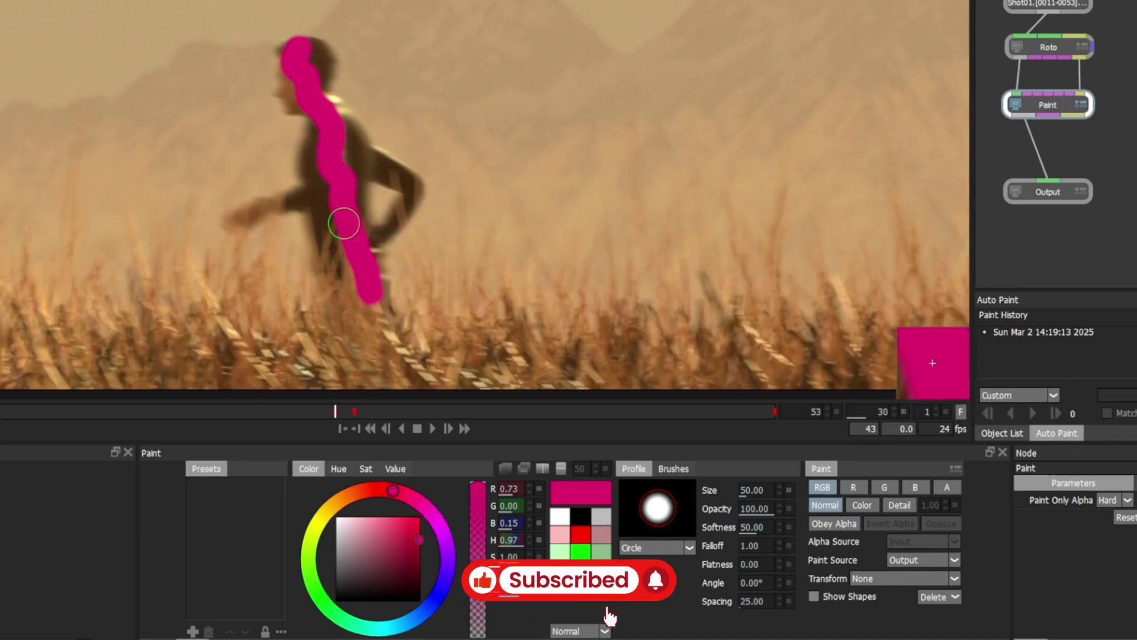
key("Right")
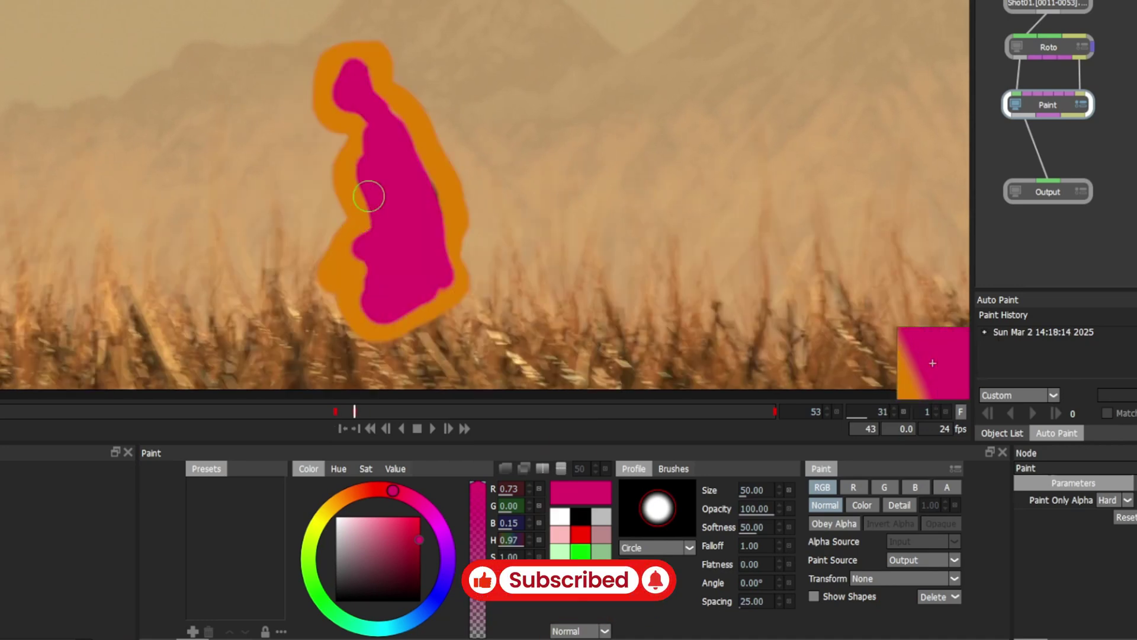
Step: Sample the outline's orange at frame 31, reduce the brush size to 21.40, and paint down the man's magenta stroke at frame 30
scroll(441, 184, "up", 2)
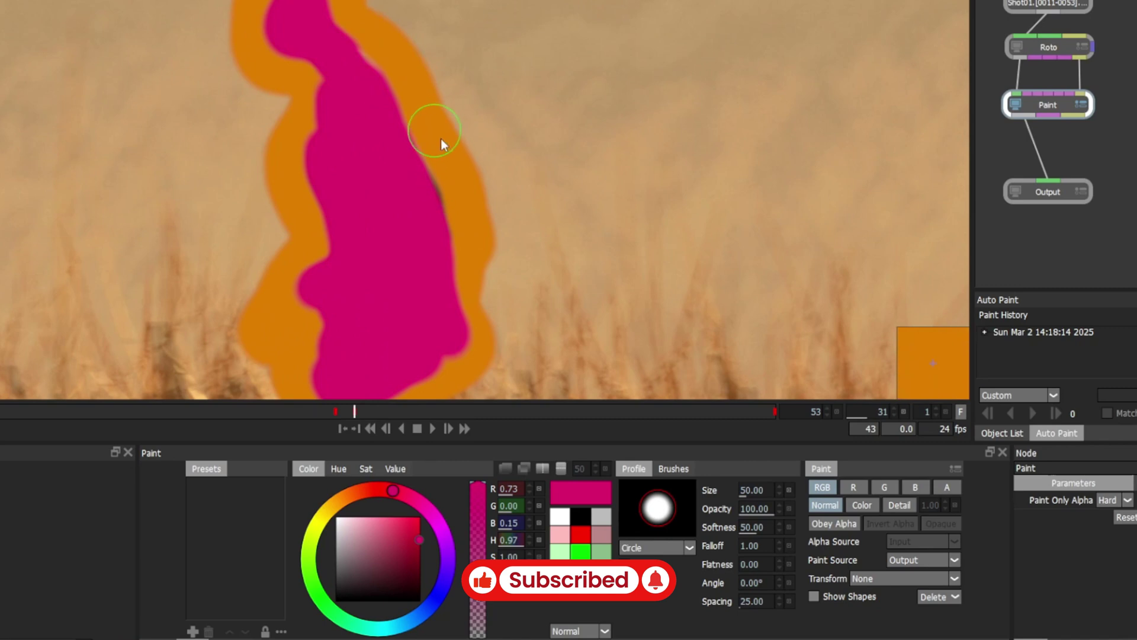
left_click_drag(442, 144, 416, 146)
left_click(419, 146, "ctrl")
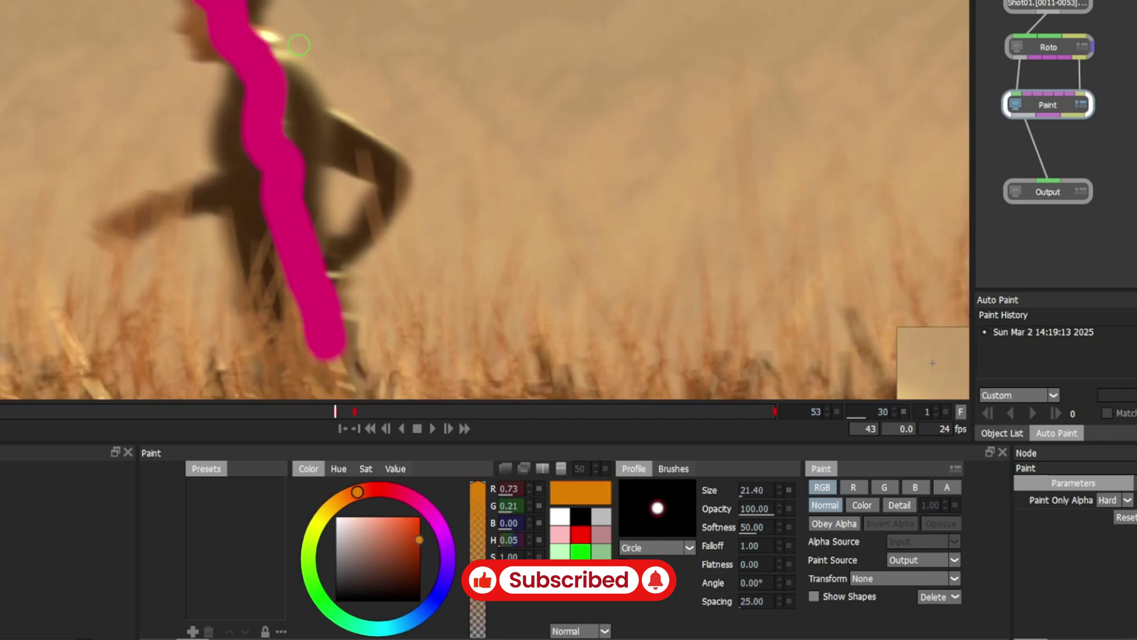
mouse_move(269, 3)
left_mouse_down()
mouse_move(324, 169)
mouse_move(346, 324)
left_mouse_up()
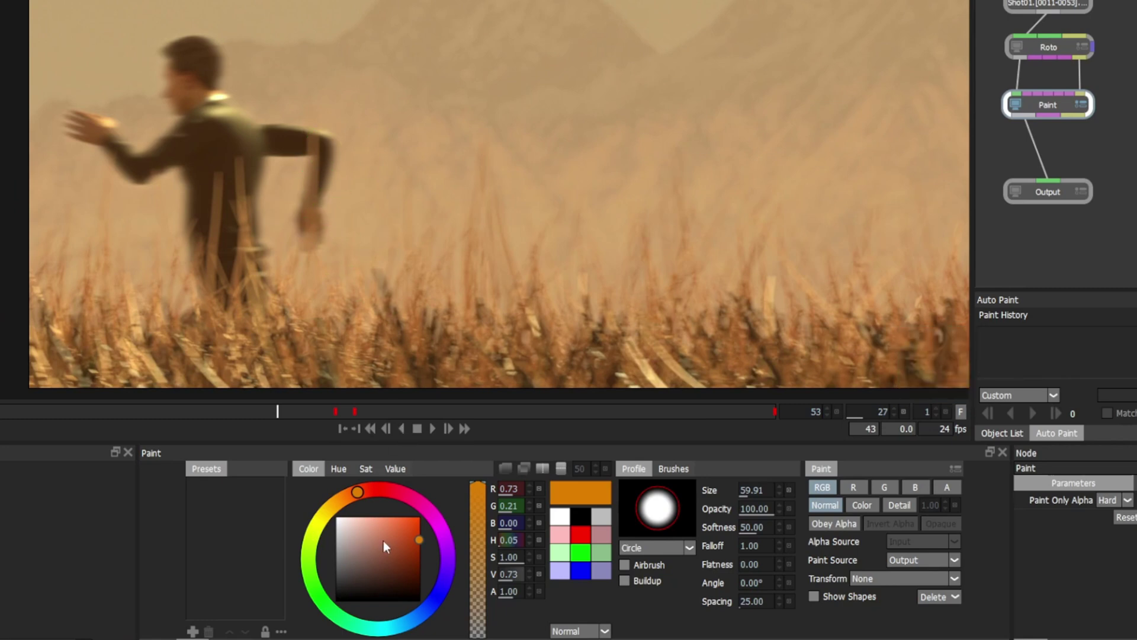
Step: At frame 27, brighten the orange to R 1.00, G 0.29, B 0.00 and paint a size 10 line behind the running man
left_click_drag(383, 540, 428, 510)
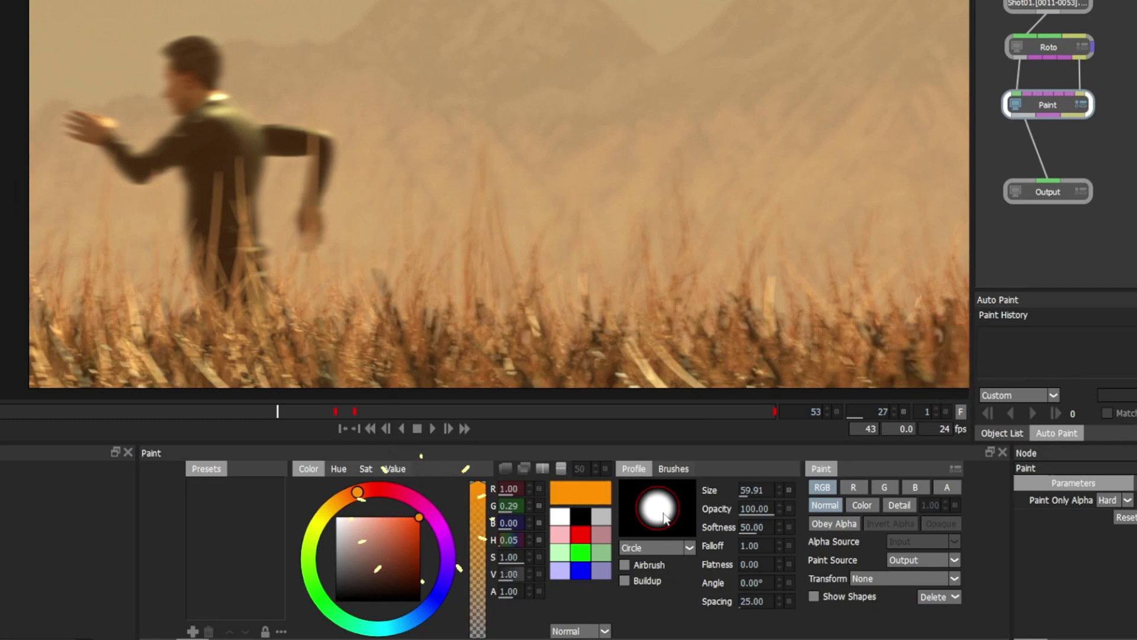
left_click(788, 488)
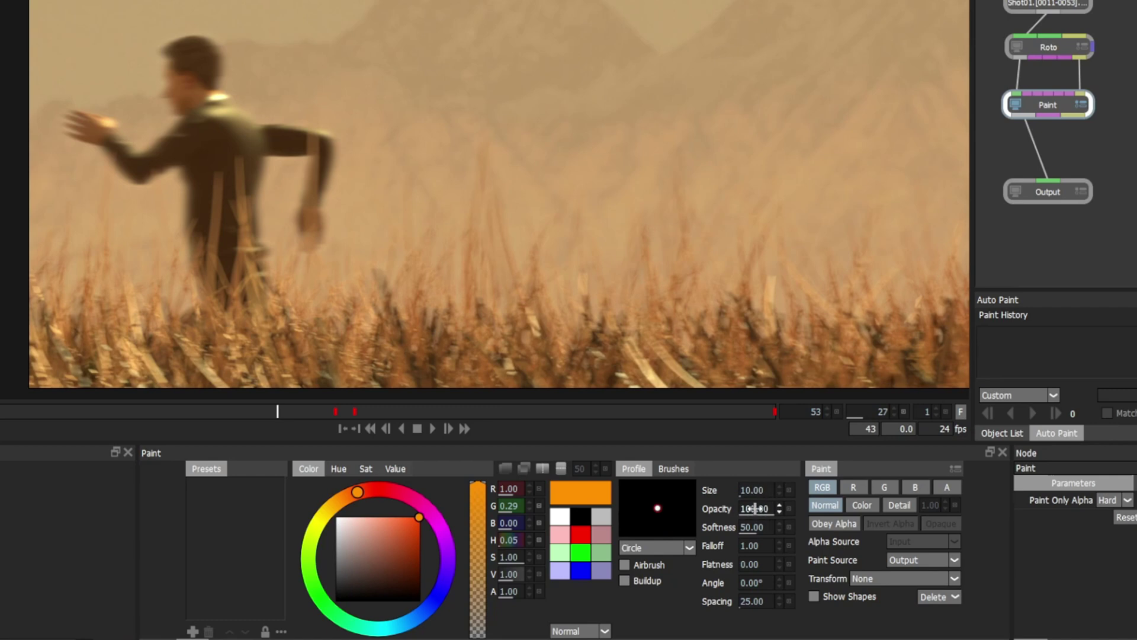
mouse_move(217, 28)
left_mouse_down()
mouse_move(228, 88)
mouse_move(279, 144)
mouse_move(376, 160)
mouse_move(310, 311)
mouse_move(247, 183)
left_mouse_up()
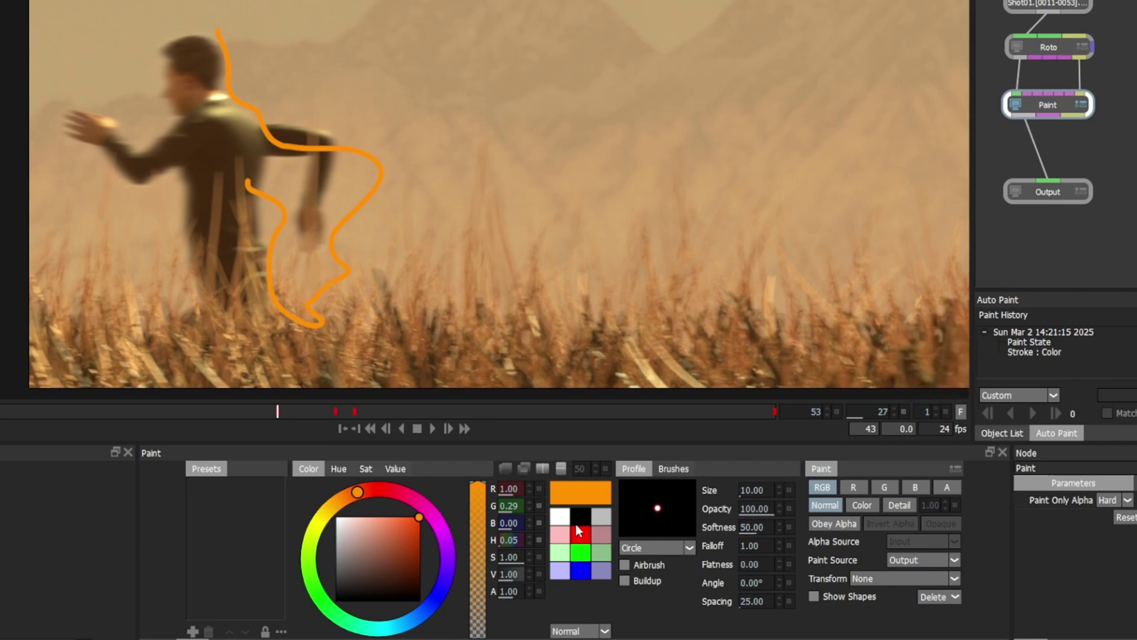
Step: Save the current orange brush settings as a paint preset named Yellow
left_click(192, 631)
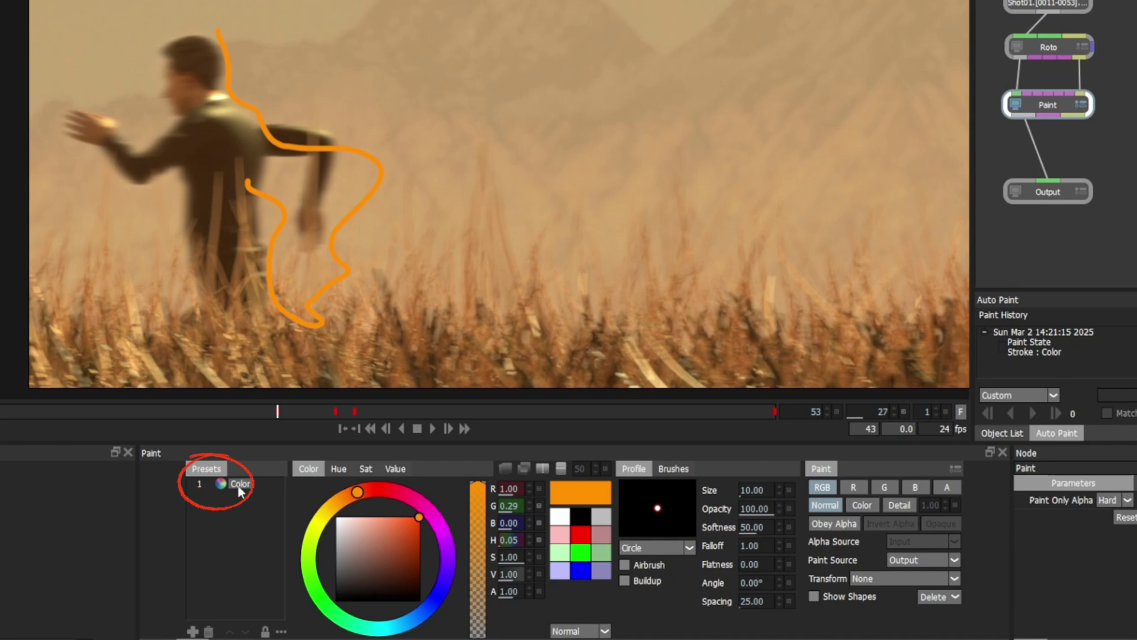
double_click(246, 485)
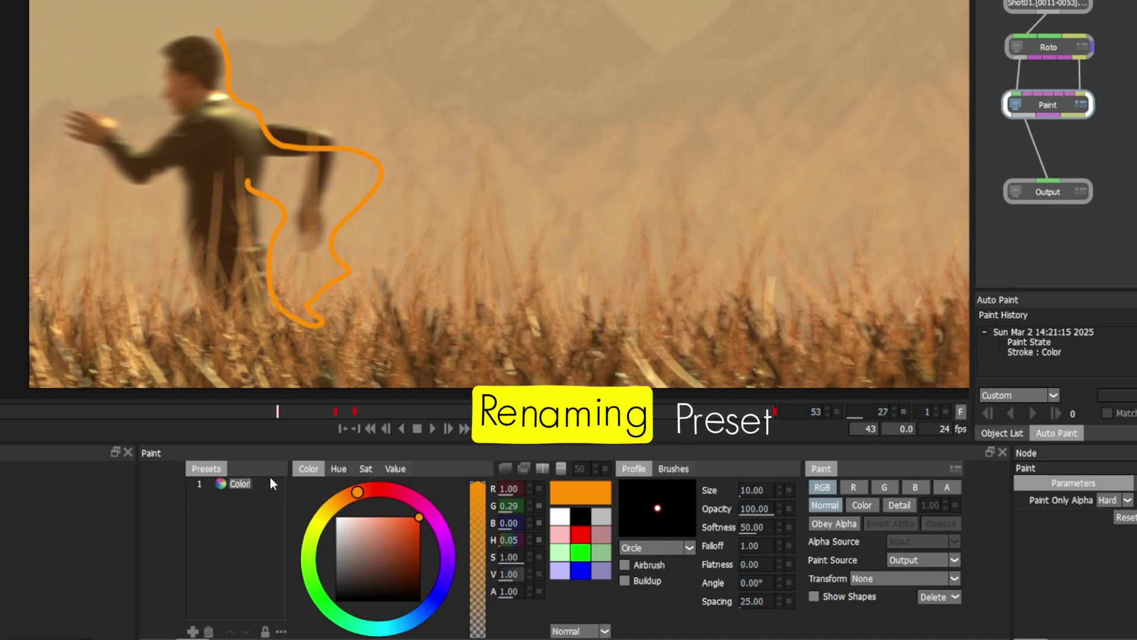
type("Yellow")
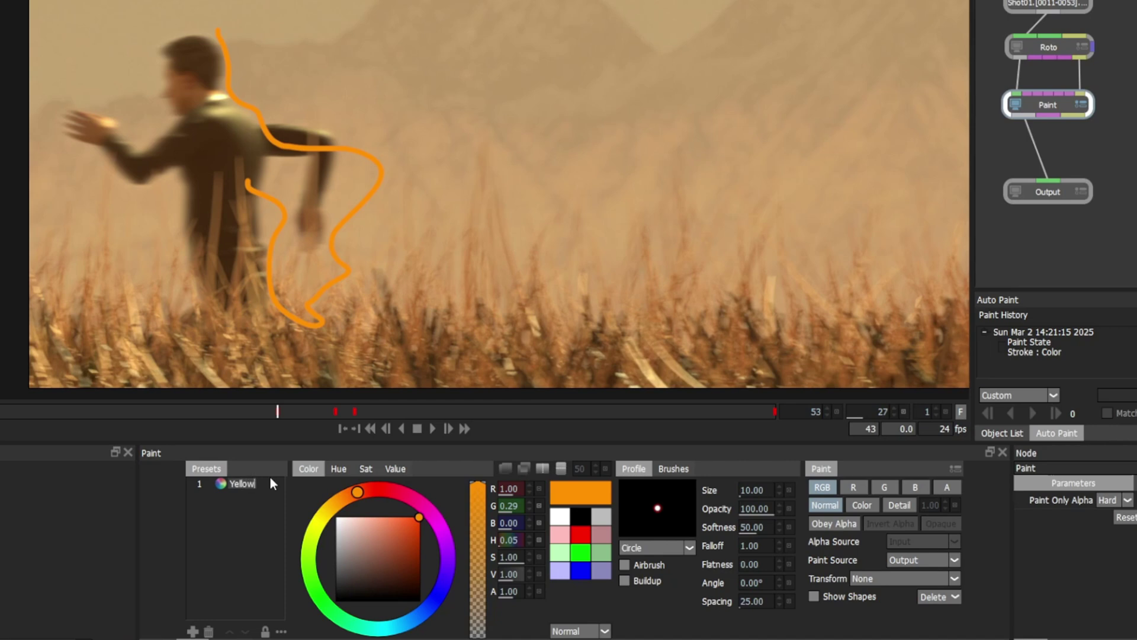
key("Return")
Step: Create a preset named Green (R 0.09, G 1.00, B 0.00, opacity 50) and paint a stroke outside the orange line at frame 27
left_click_drag(457, 260, 452, 264)
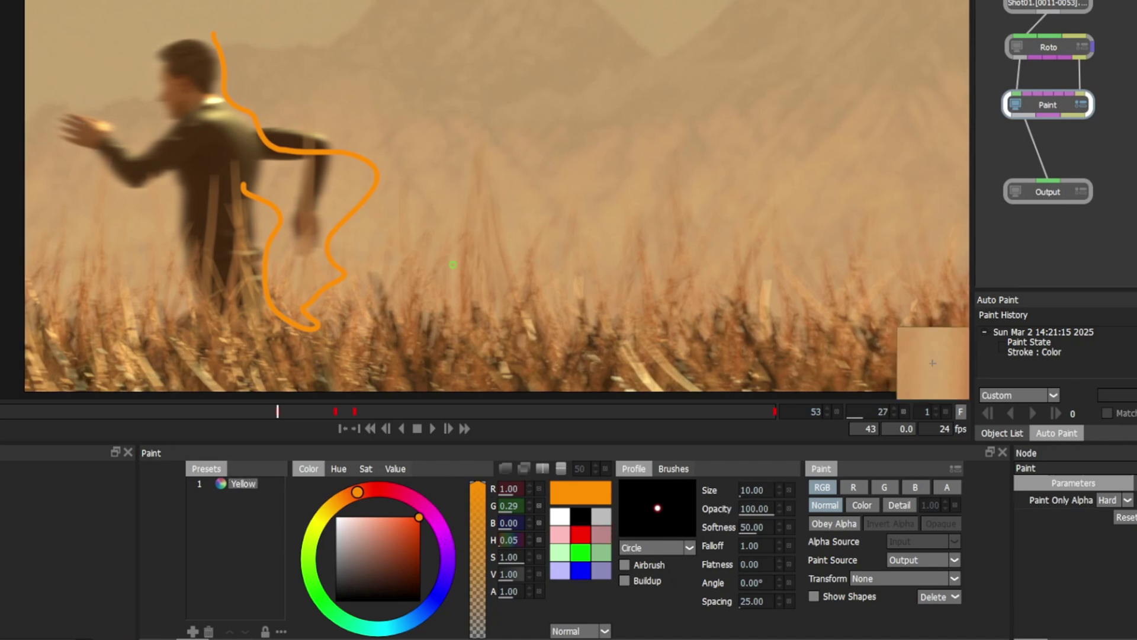
left_click(192, 631)
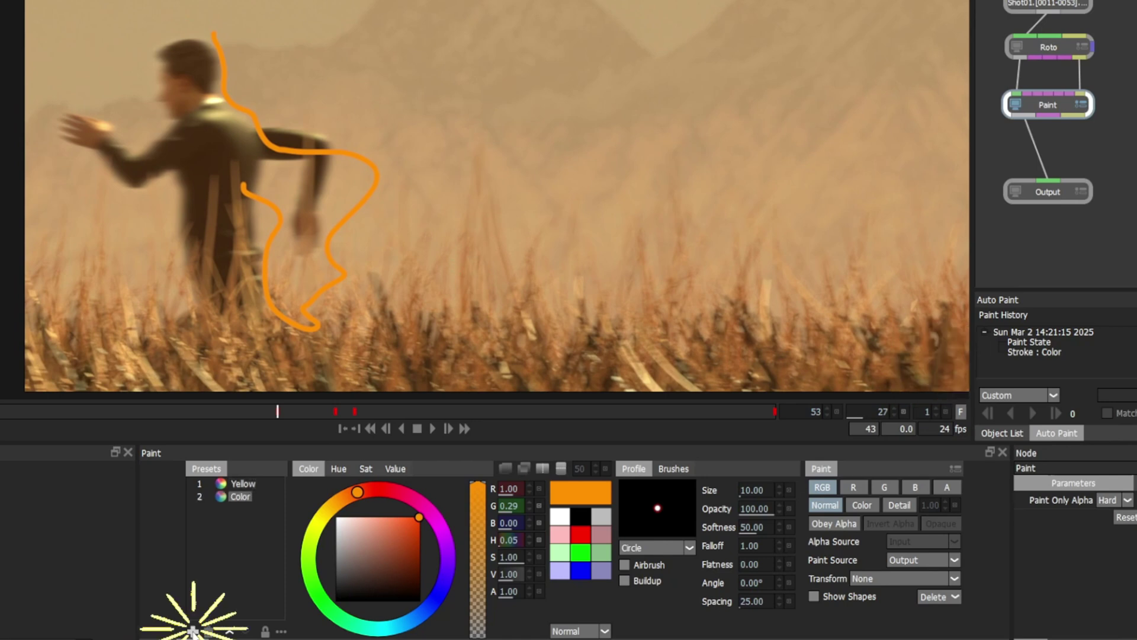
left_click(309, 591)
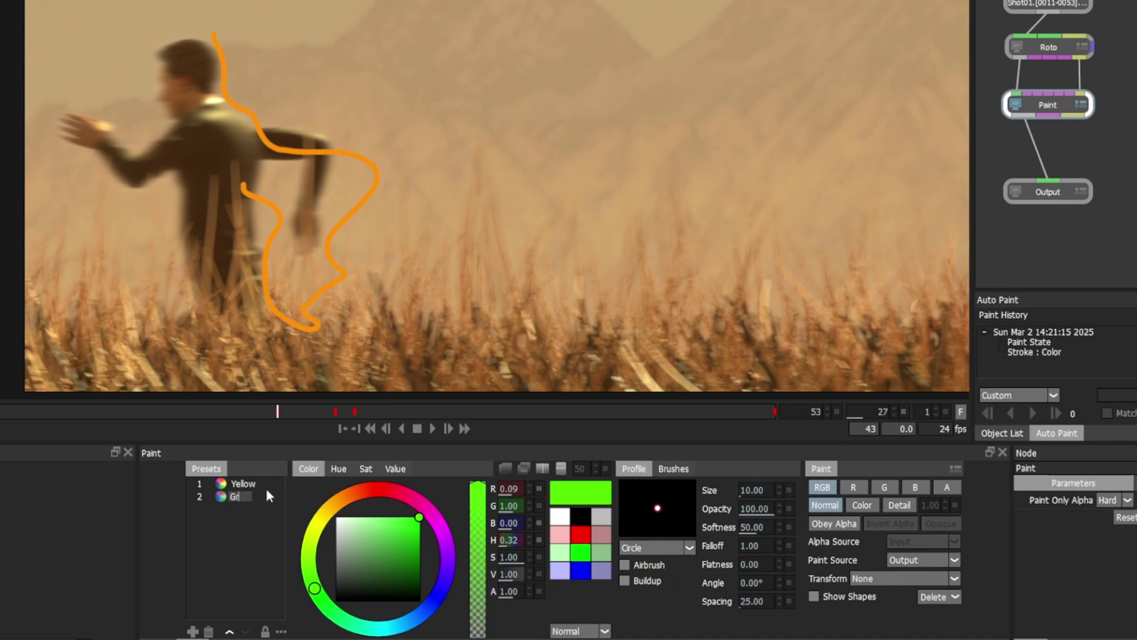
left_click(763, 508)
type("50")
key("Return")
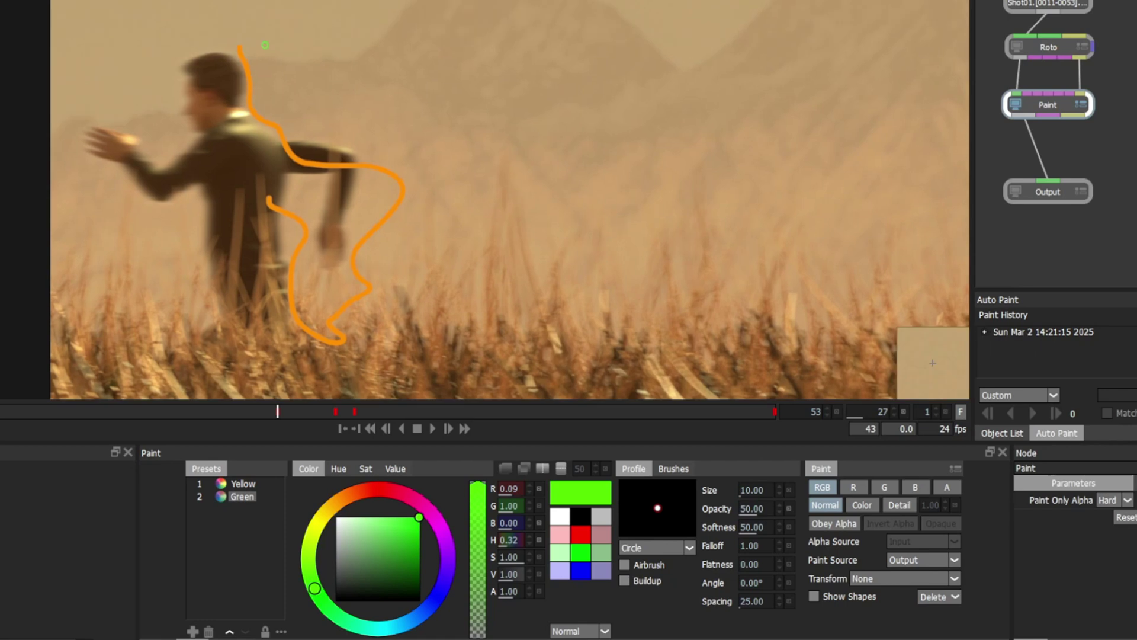
mouse_move(262, 38)
left_mouse_down()
mouse_move(264, 65)
mouse_move(426, 143)
mouse_move(418, 246)
mouse_move(320, 375)
mouse_move(261, 323)
left_mouse_up()
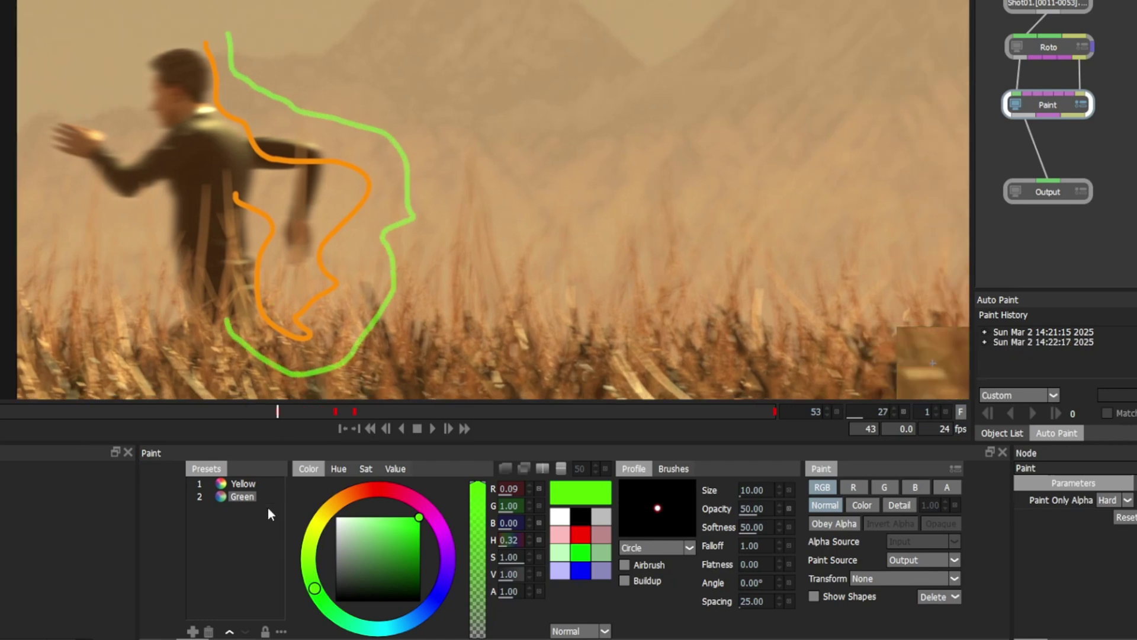
Step: Create a third preset named Blue with a dark blue color (R 0.00, G 0.01, B 0.06), size 100 and opacity 20
left_click(192, 632)
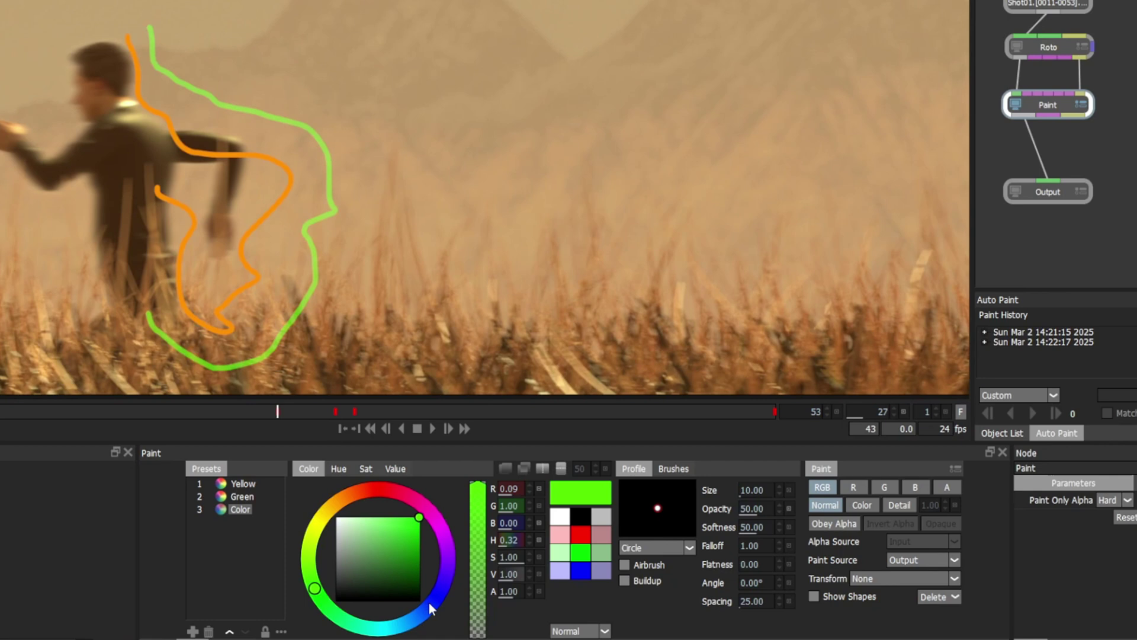
left_click(428, 602)
left_click_drag(396, 563, 418, 595)
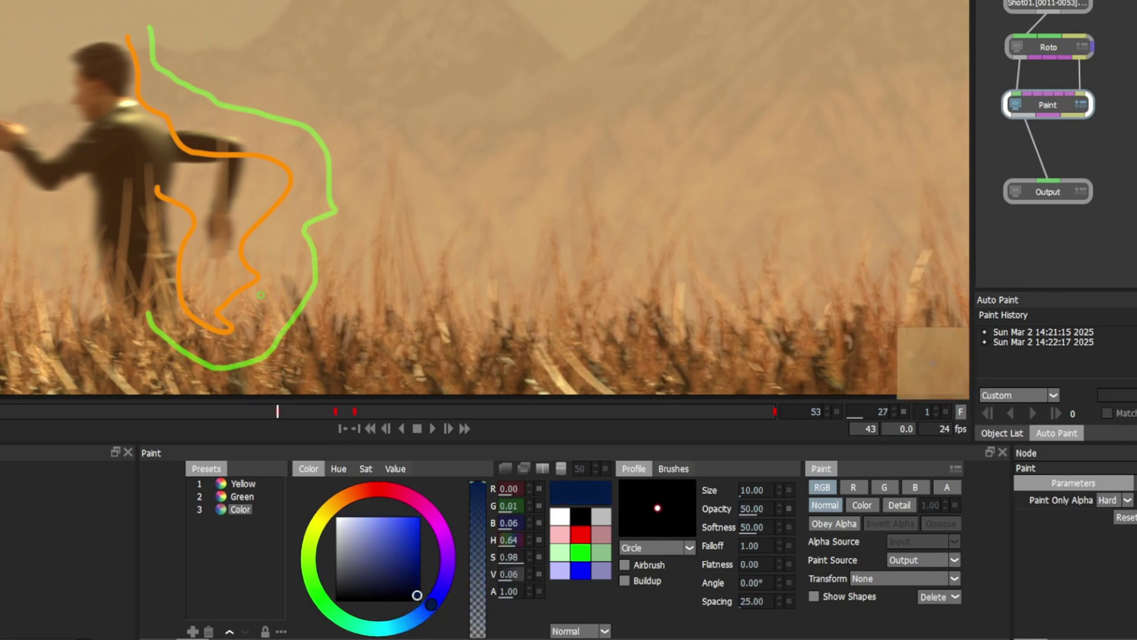
left_click(748, 490)
left_click(749, 490)
left_click(749, 527)
left_click(792, 490)
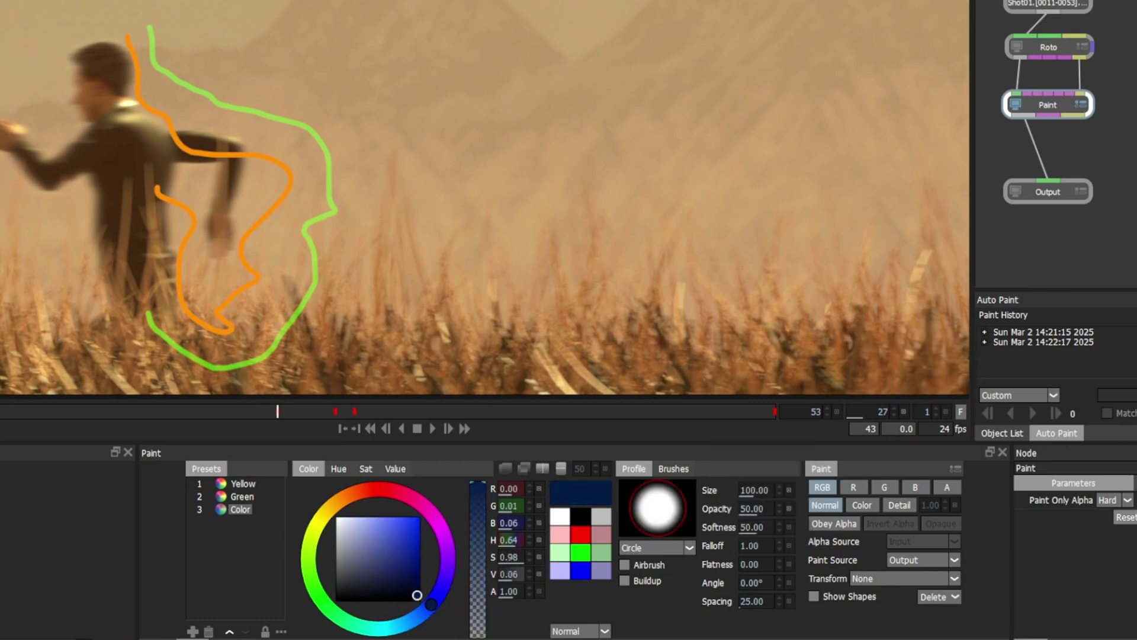
left_click(761, 510)
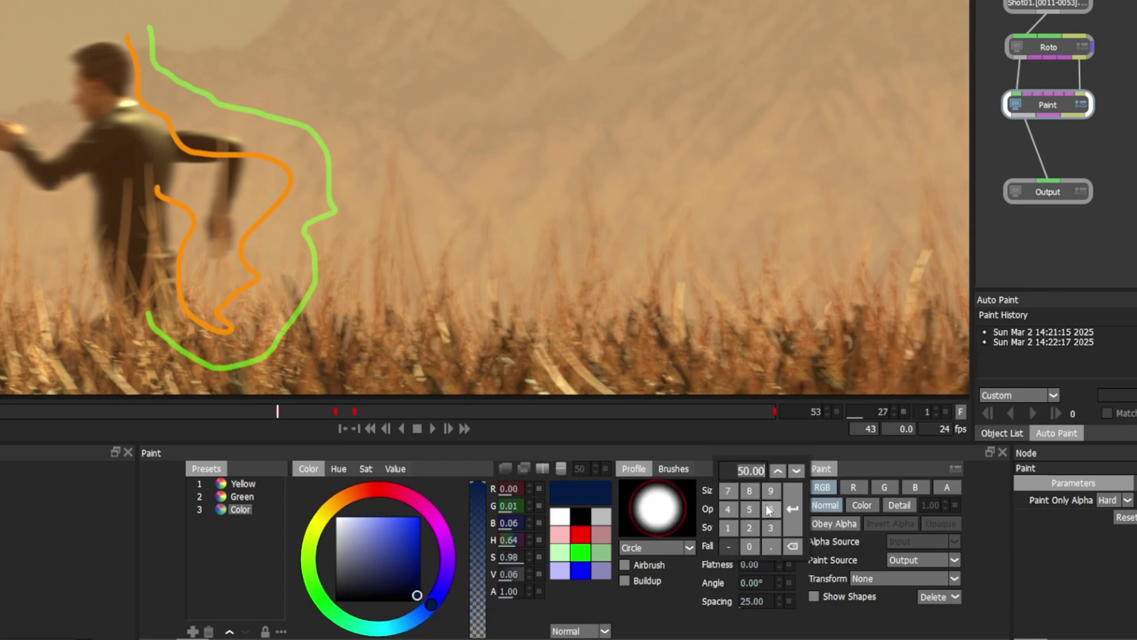
type("20")
key("Return")
left_click_drag(605, 317, 692, 325)
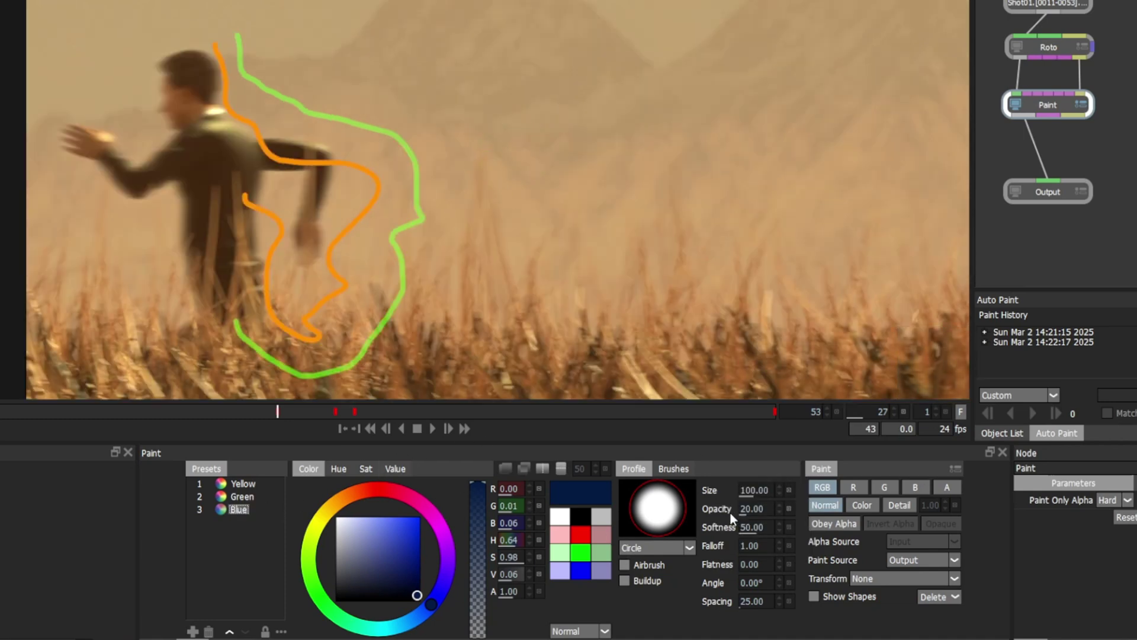
mouse_move(295, 15)
left_mouse_down()
mouse_move(389, 64)
mouse_move(470, 254)
mouse_move(450, 332)
left_mouse_up()
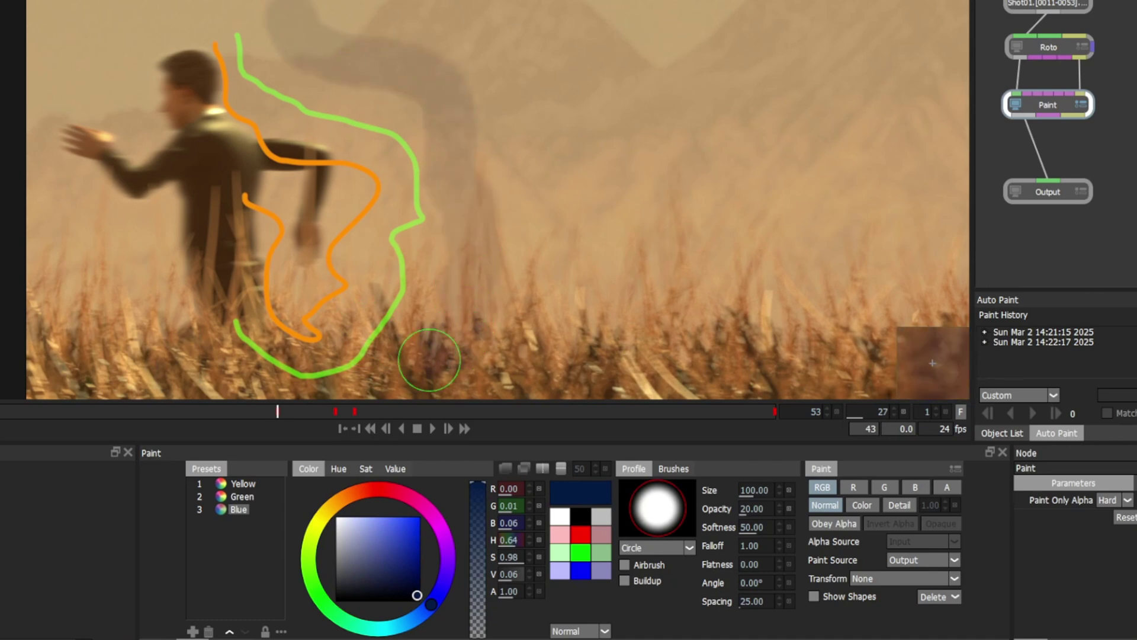
left_click_drag(457, 94, 444, 58)
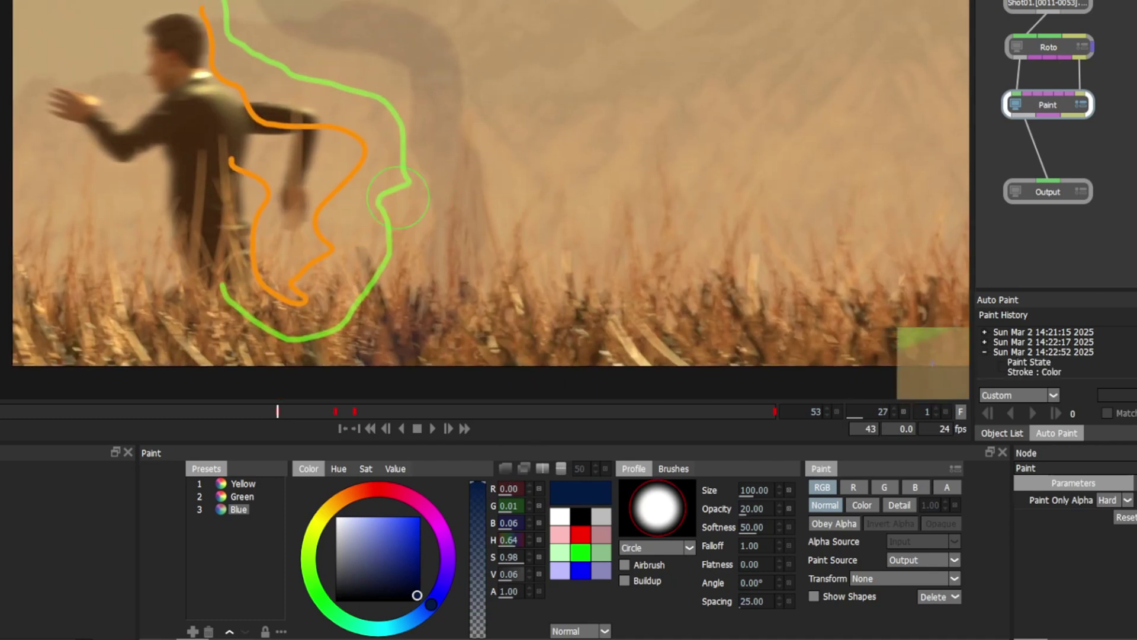
scroll(554, 165, "right", 2)
key("ctrl+z")
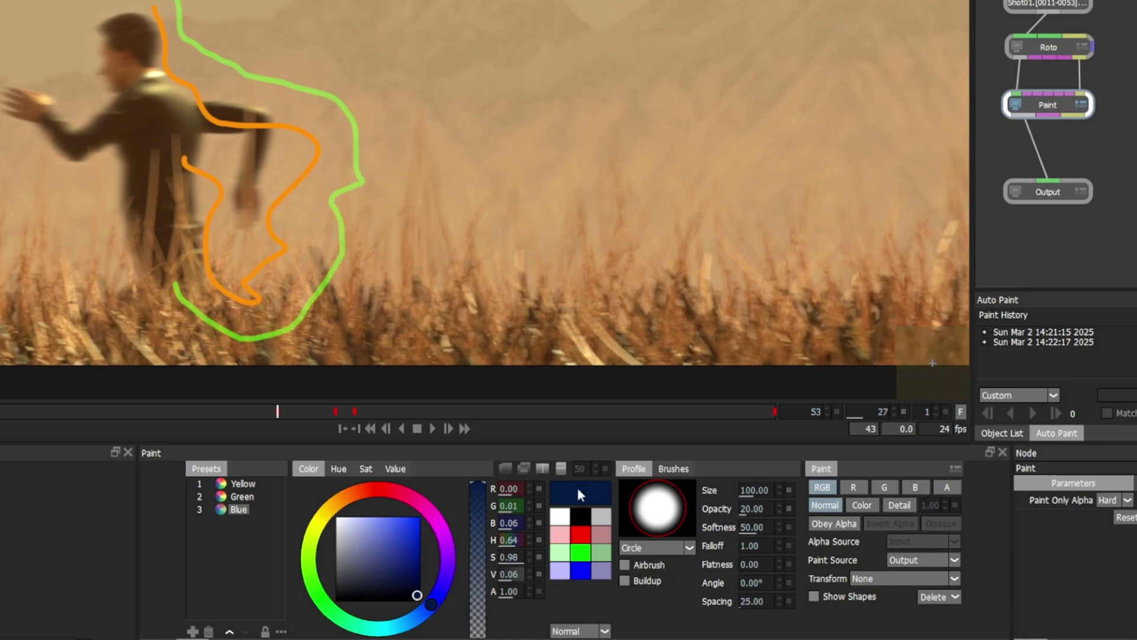
Step: Change the Blue preset's color to pure blue (B 1.00) and paint a broad stroke outside the green line at frame 27
left_click(579, 570)
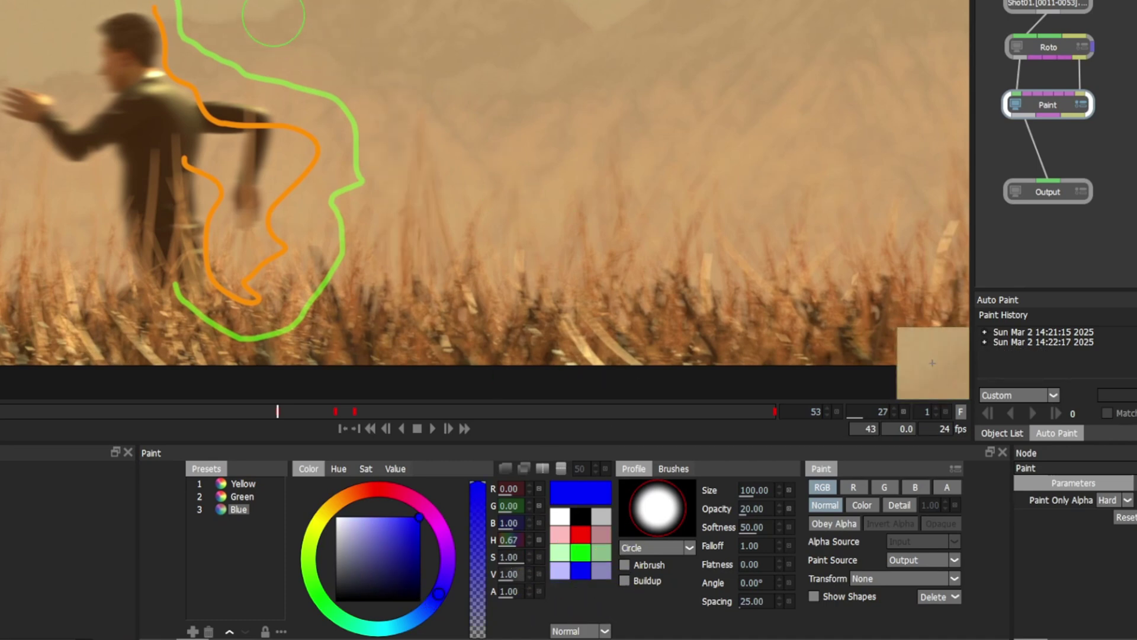
left_click_drag(249, 18, 379, 349)
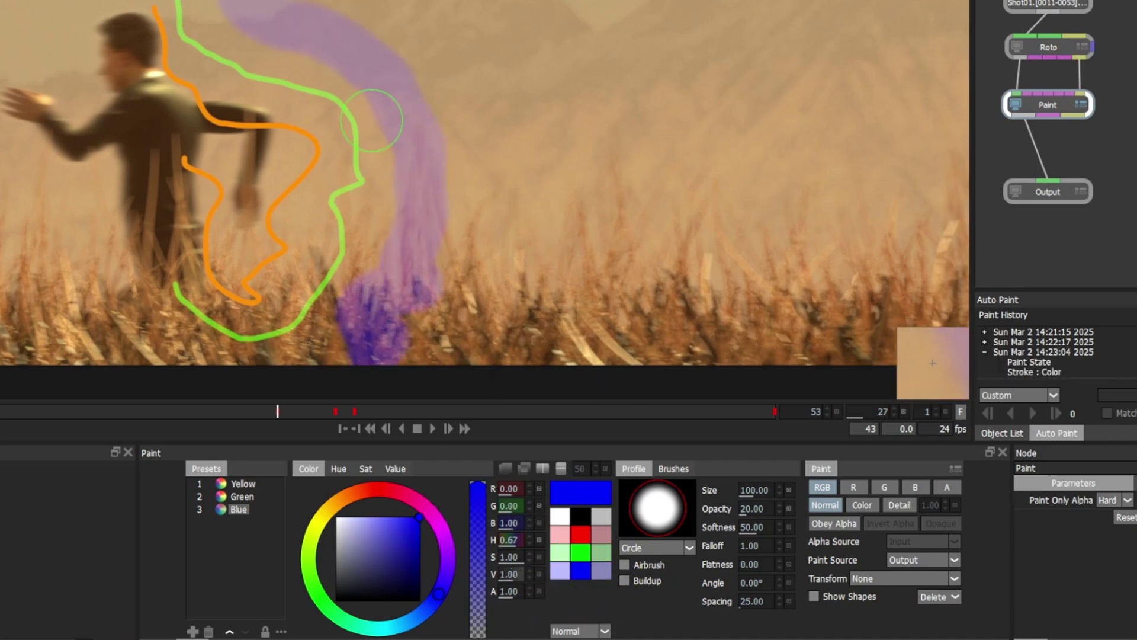
left_click_drag(484, 152, 525, 140)
Step: Go to frame 26, load the Yellow preset, and paint a curved stroke behind the running man
key("Left")
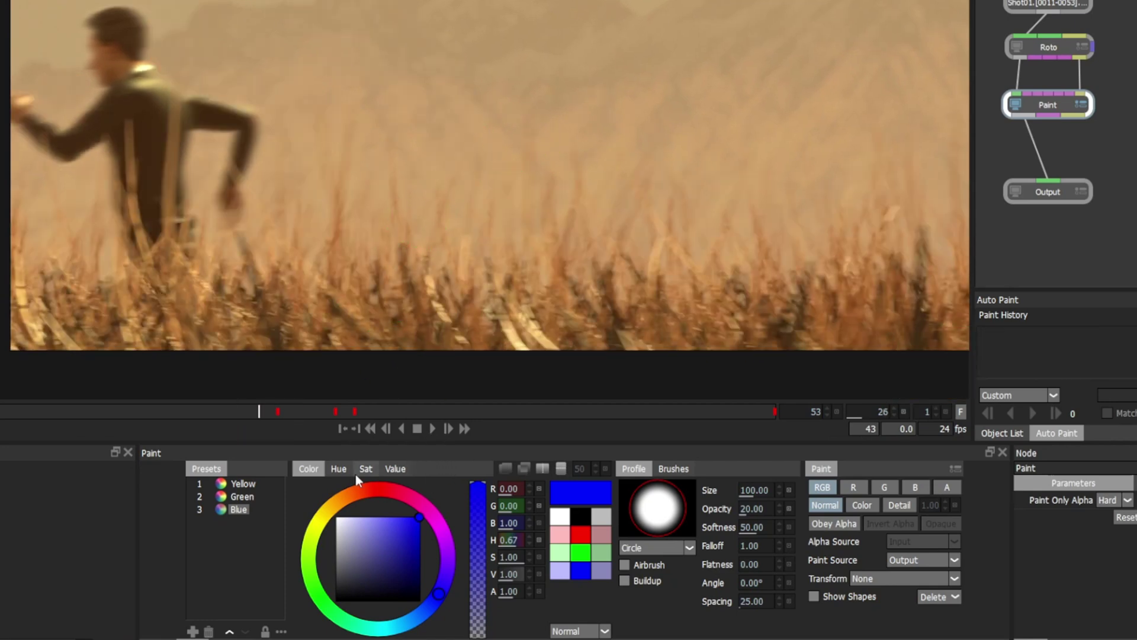
left_click(249, 484)
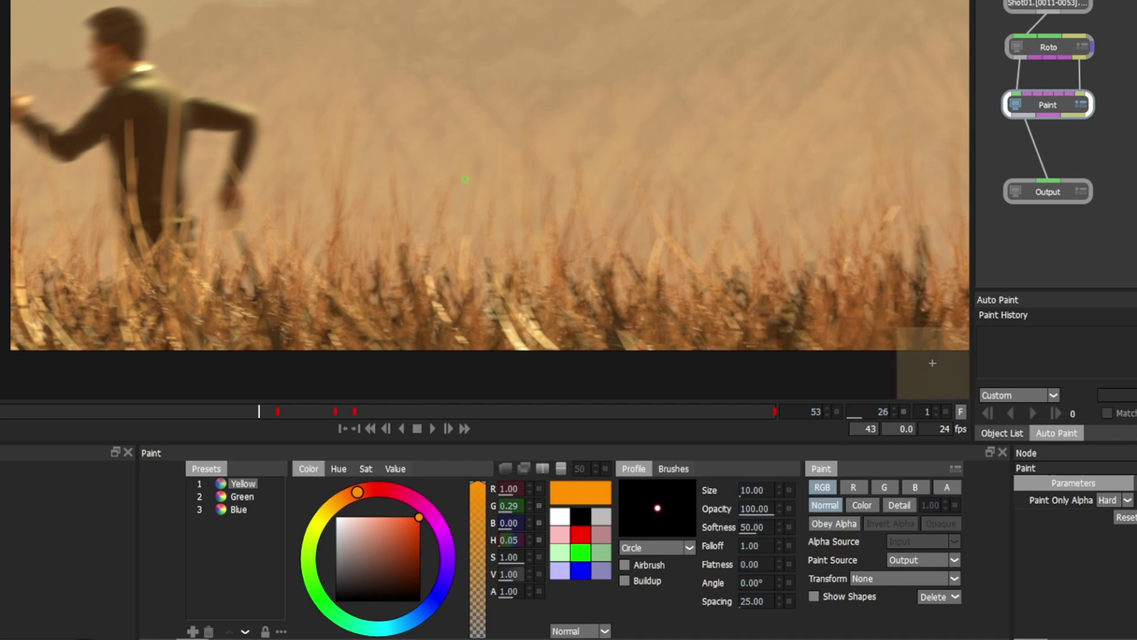
mouse_move(157, 1)
left_mouse_down()
mouse_move(166, 29)
mouse_move(296, 115)
mouse_move(259, 296)
left_mouse_up()
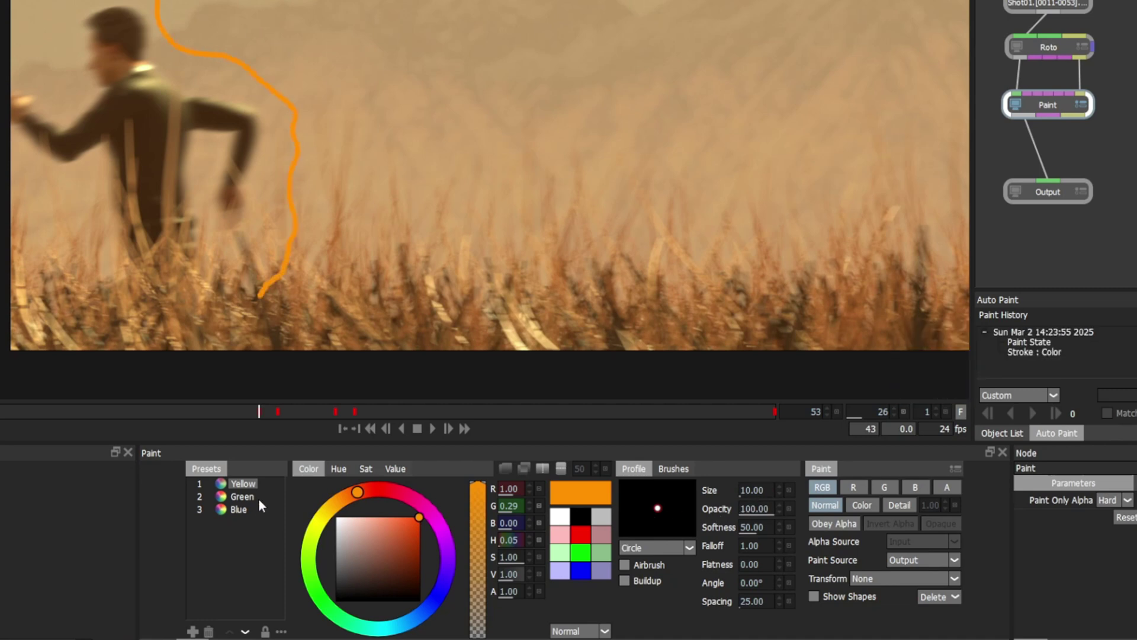
Step: Paint a curved stroke with the Green preset outside the orange one at frame 26, and a broad Blue preset stroke beyond it
mouse_move(257, 501)
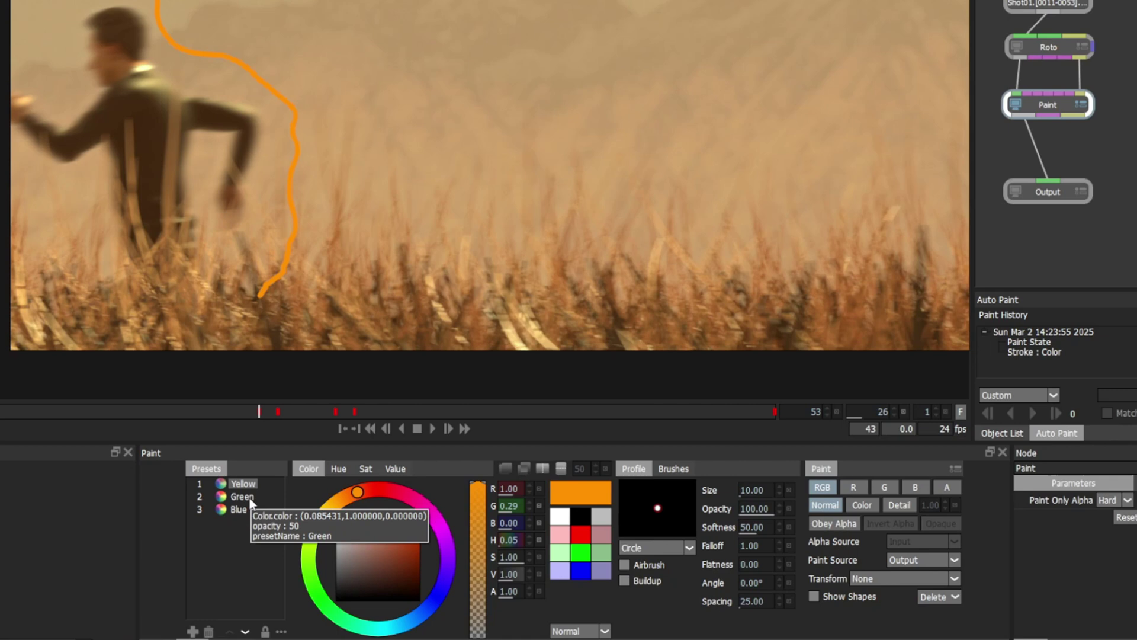
left_click(250, 502)
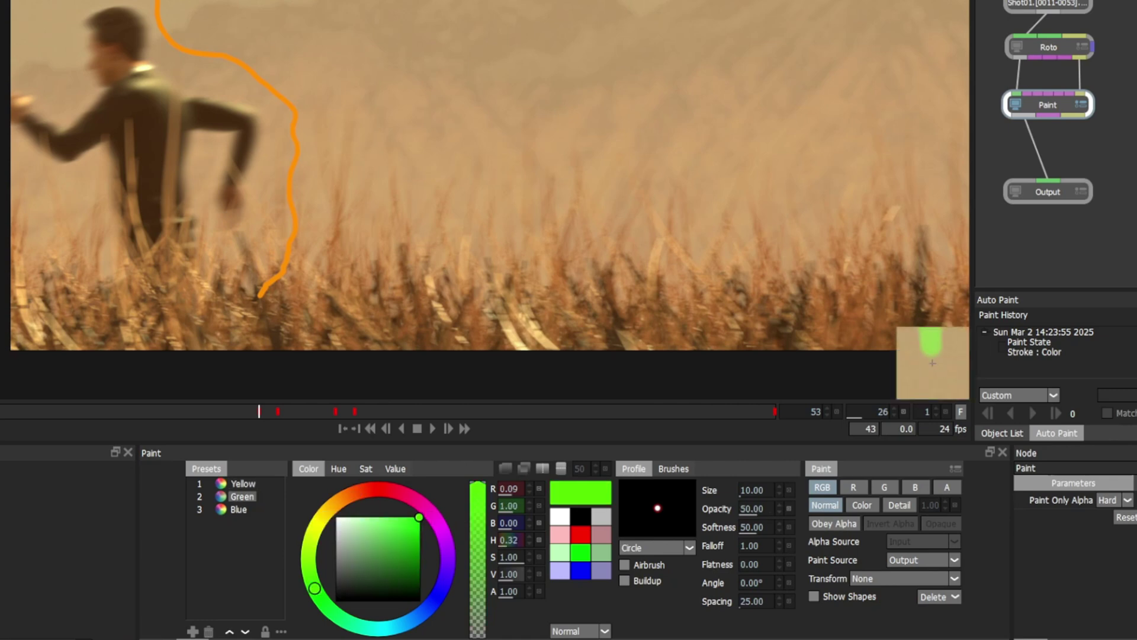
mouse_move(171, 2)
left_mouse_down()
mouse_move(292, 64)
mouse_move(327, 230)
mouse_move(298, 305)
left_mouse_up()
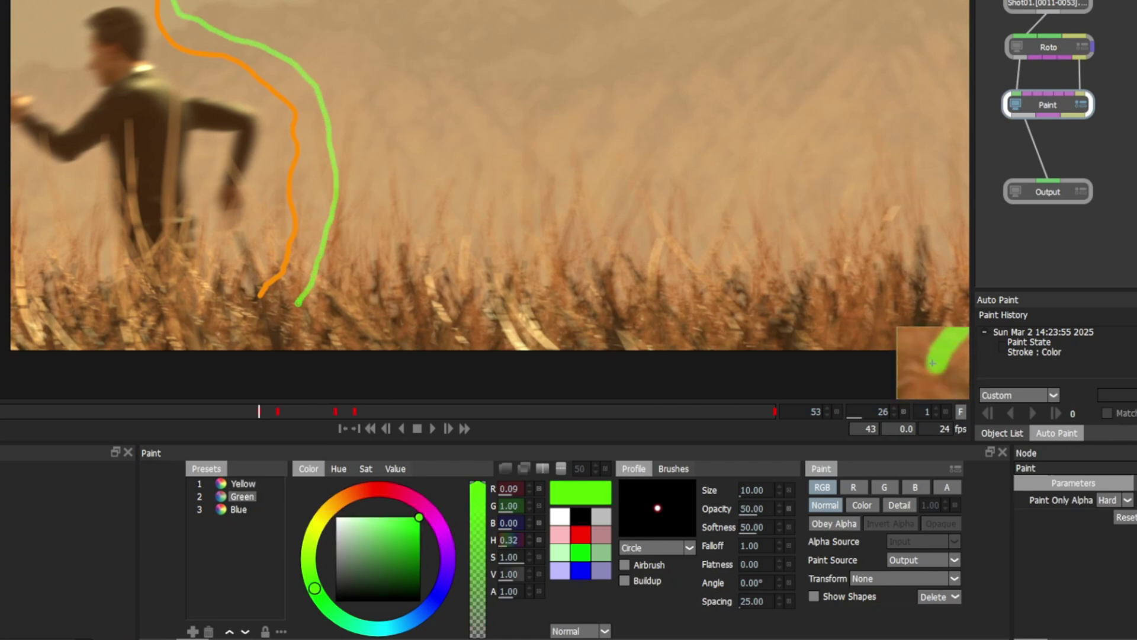
left_click(274, 502)
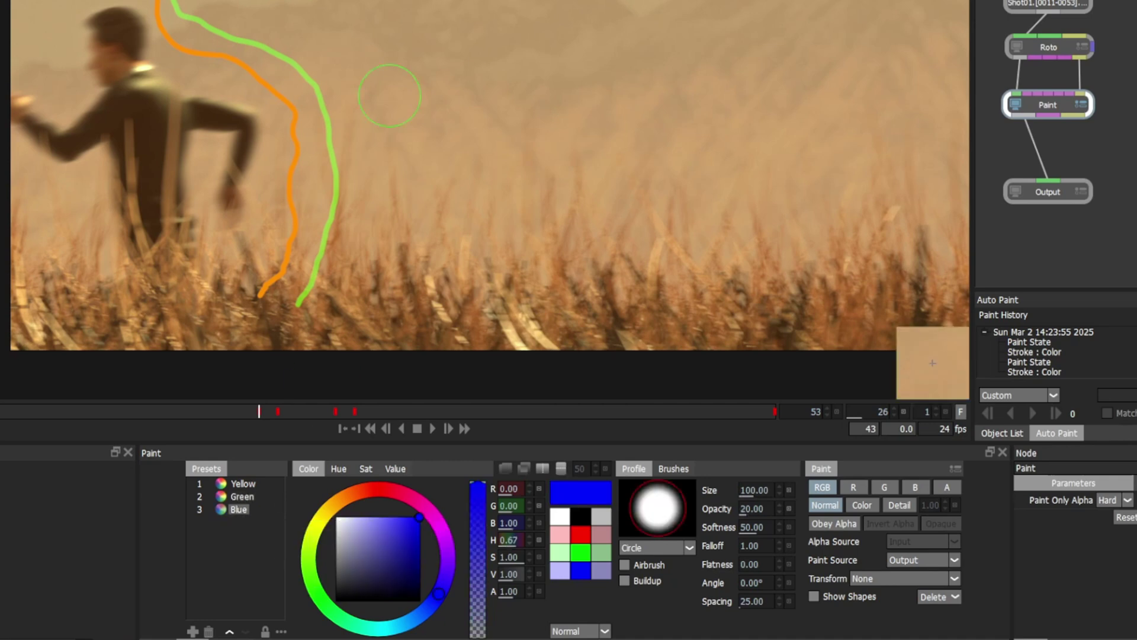
left_click_drag(362, 311, 265, 10)
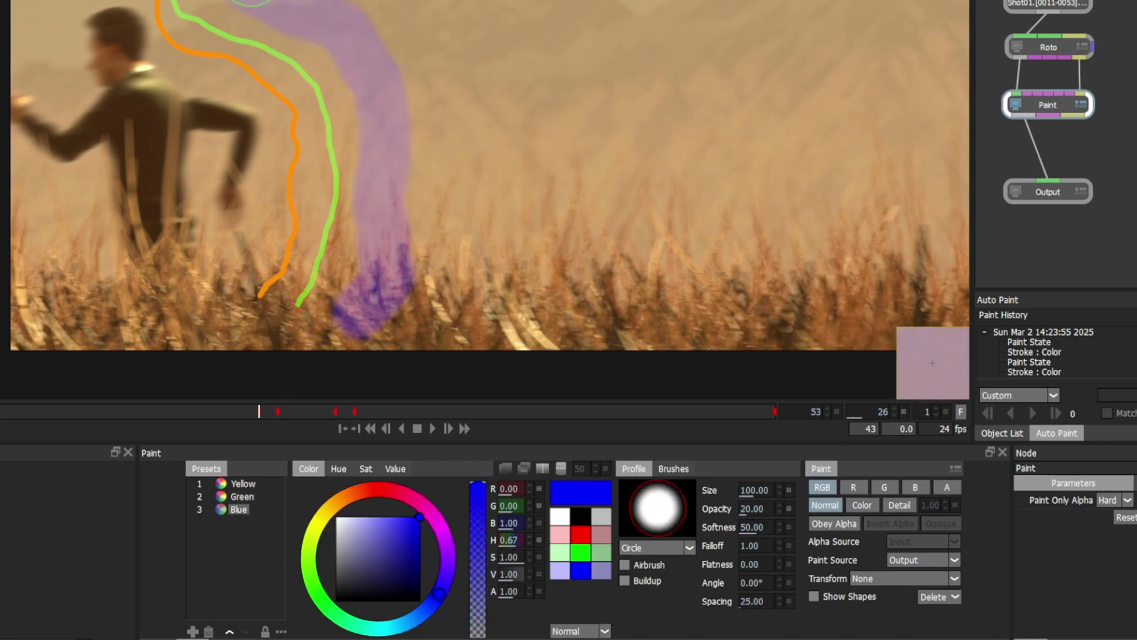
Step: Step to frame 27 and back to frame 26 to compare the preset strokes on both frames
left_click_drag(478, 202, 462, 229)
key("x")
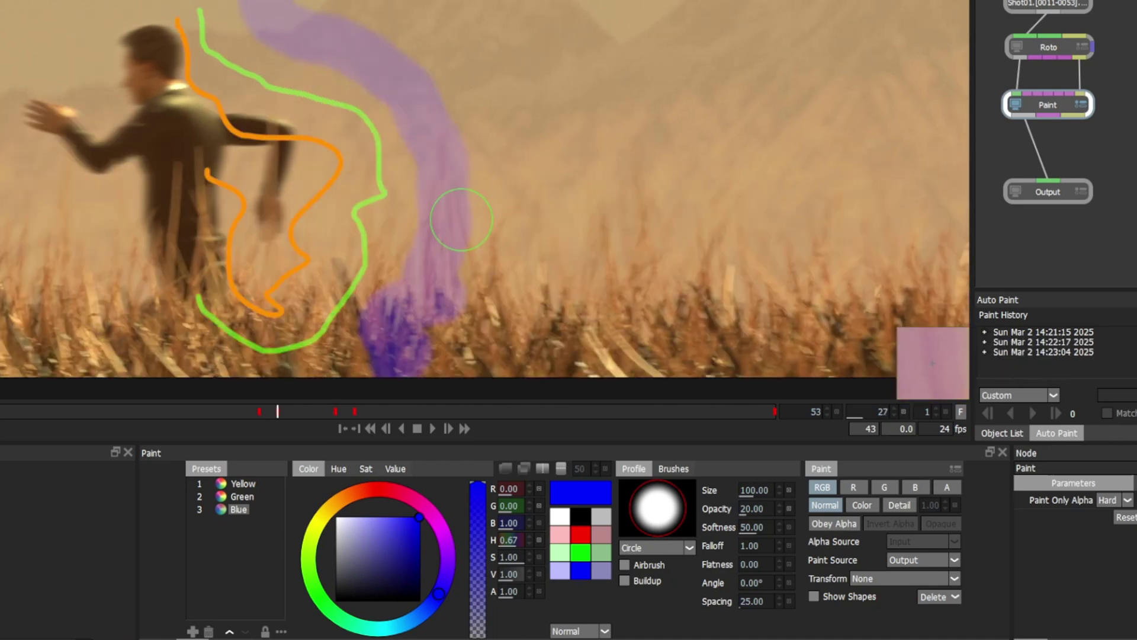
key("Left")
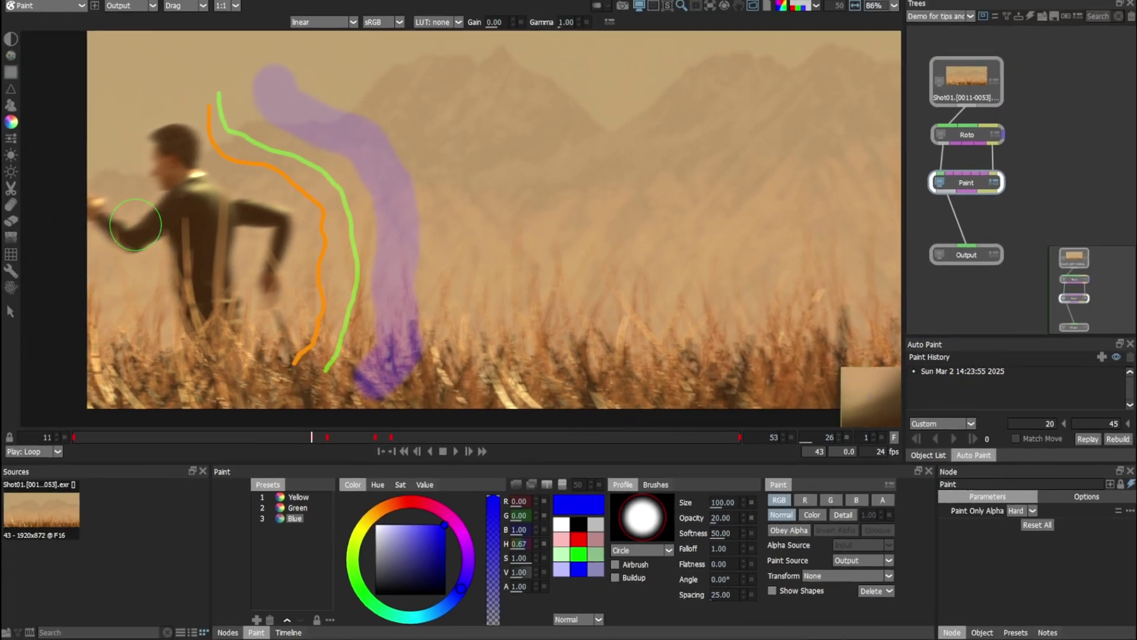
Step: Delete the Blue, Green and Yellow brush presets and go to frame 40
left_click(10, 105)
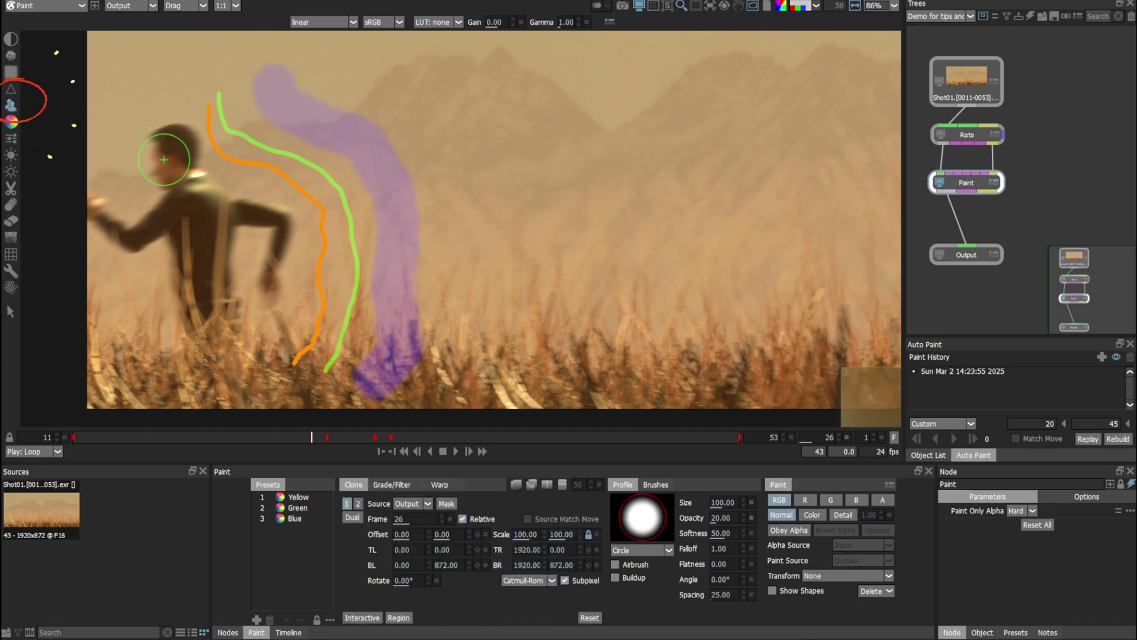
left_click(269, 620)
left_click(297, 508)
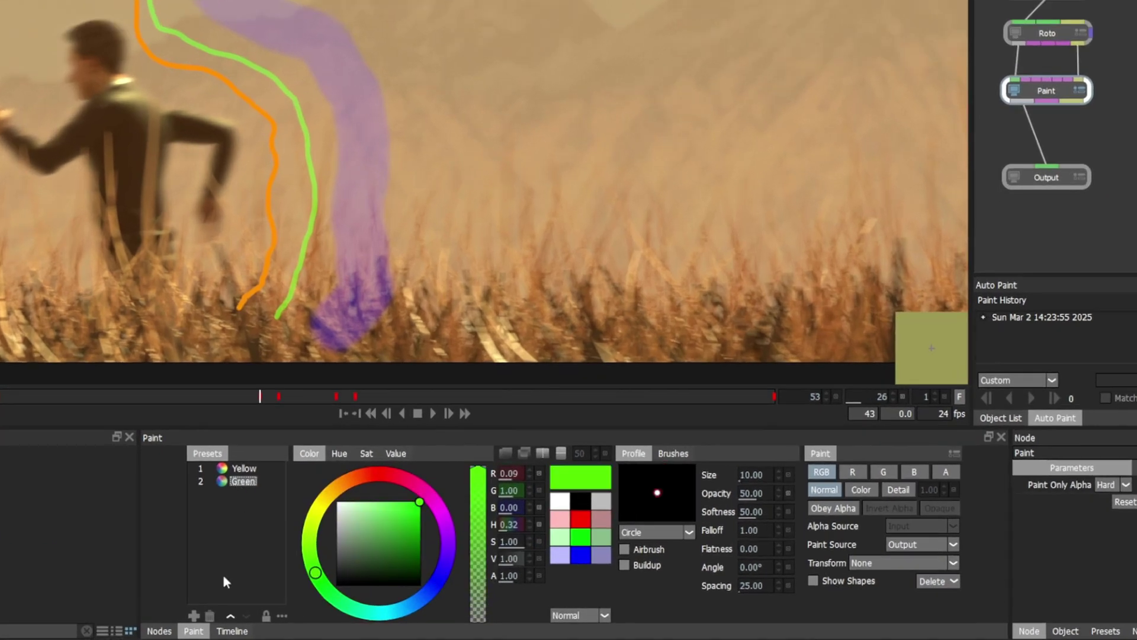
left_click(210, 616)
left_click(209, 616)
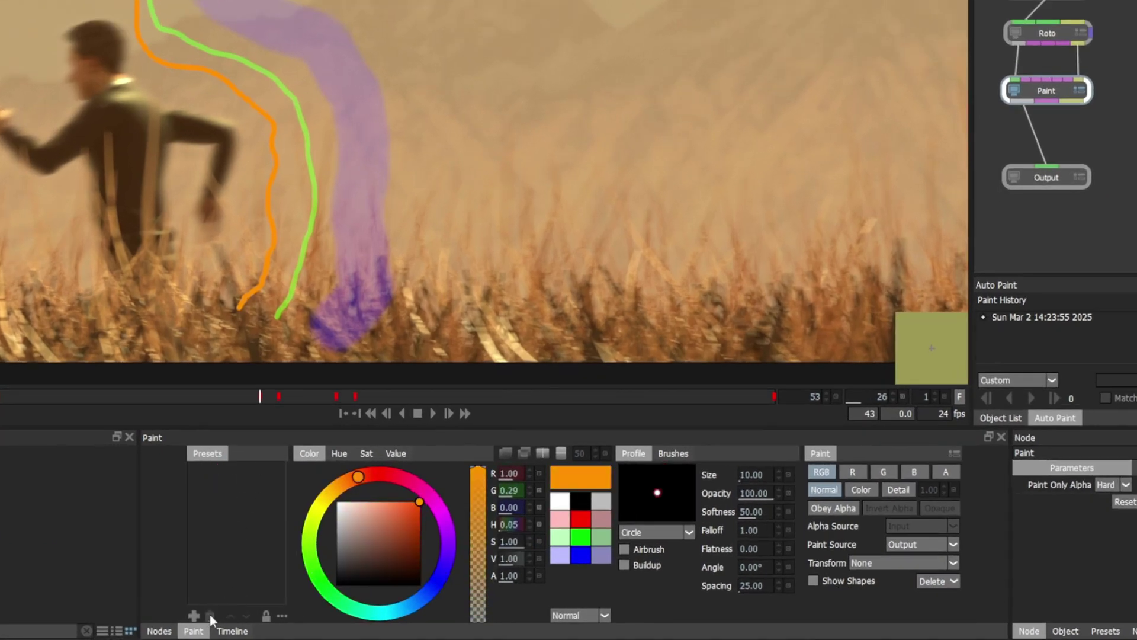
left_click(527, 397)
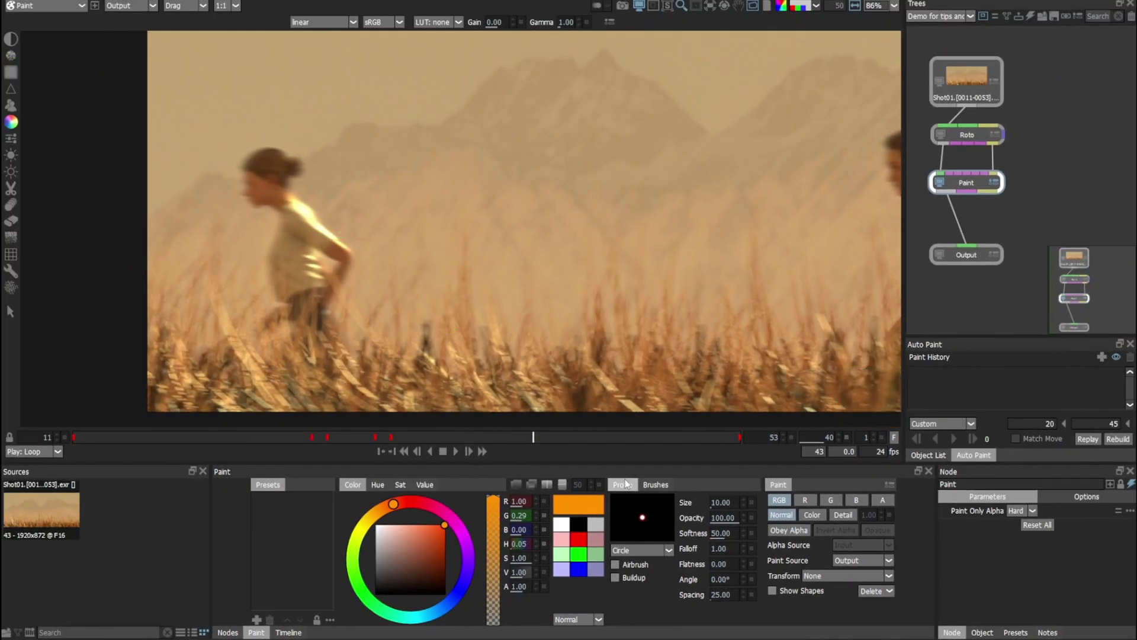
Step: With the Clone brush active, set its source frame to 39 and its opacity to 50
key("c")
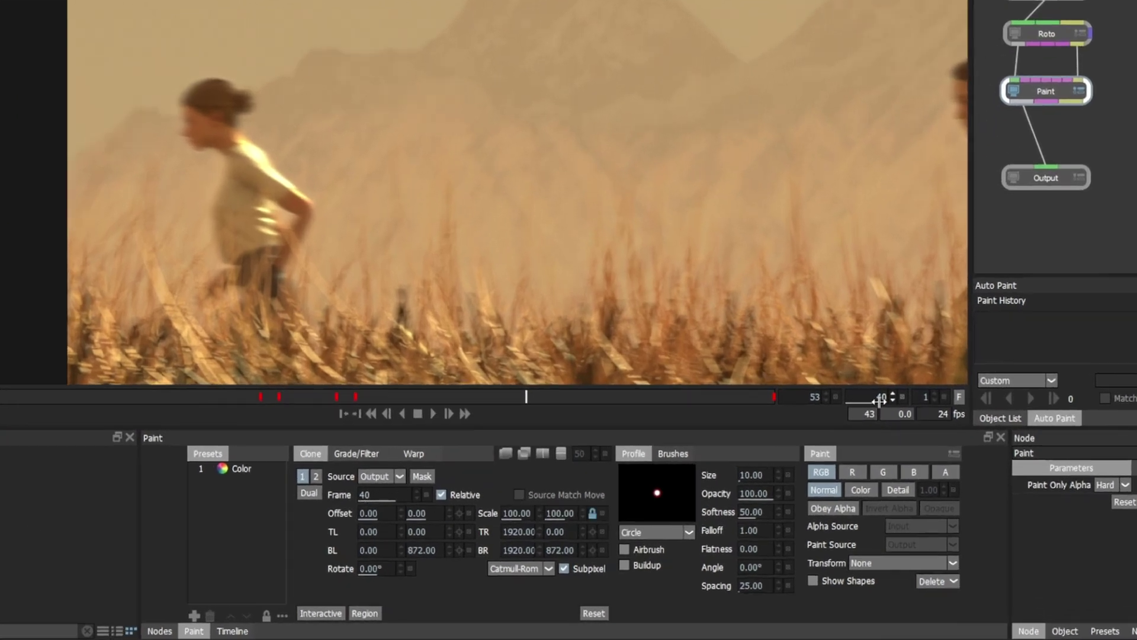
left_click(416, 498)
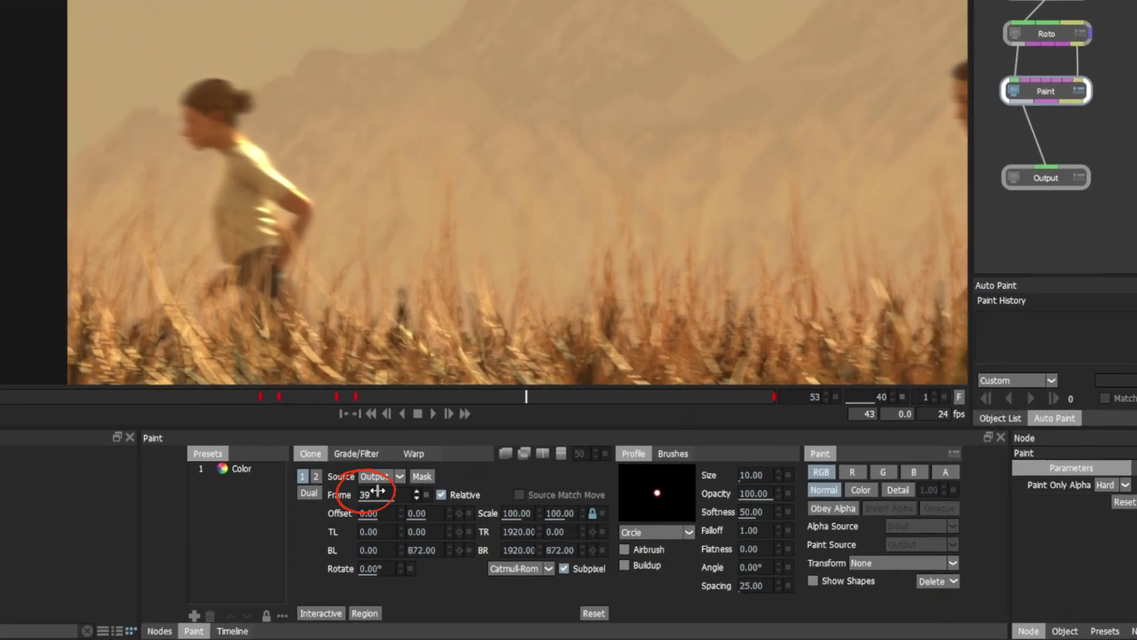
left_click(757, 483)
type("50")
key("Return")
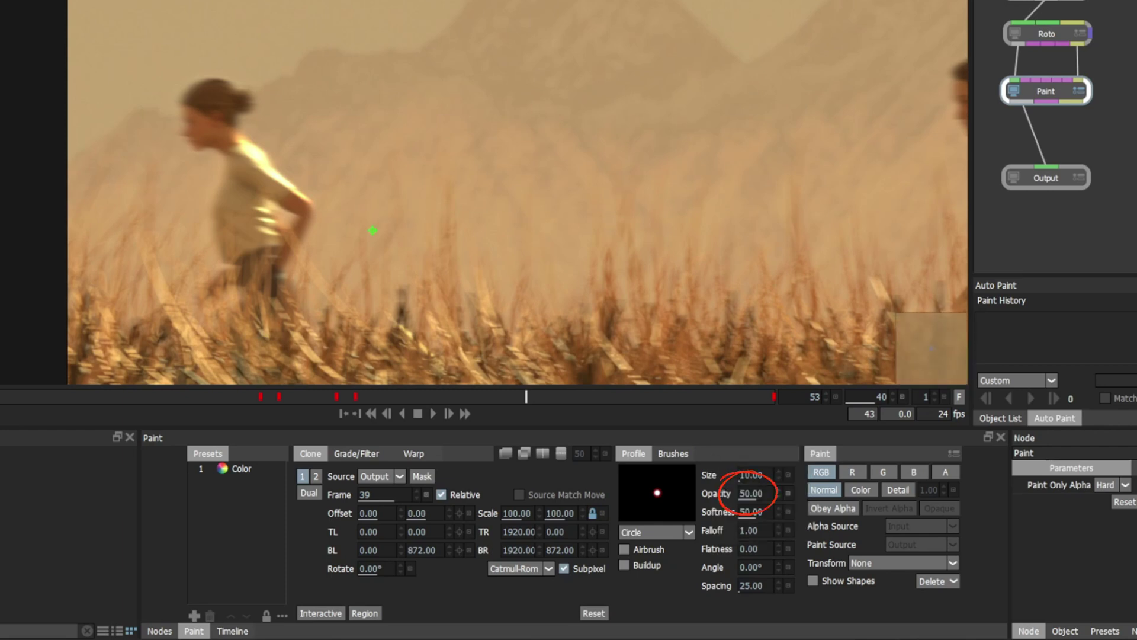
Step: Load the Color preset and clear the brush presets list
left_click(239, 471)
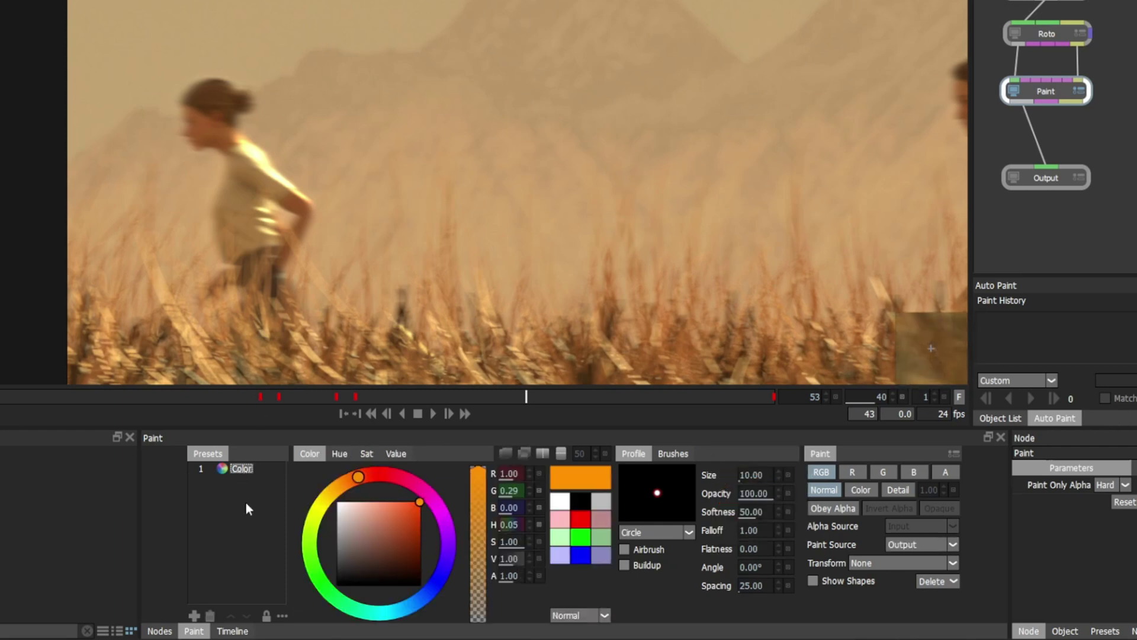
left_click(194, 615)
left_click(210, 616)
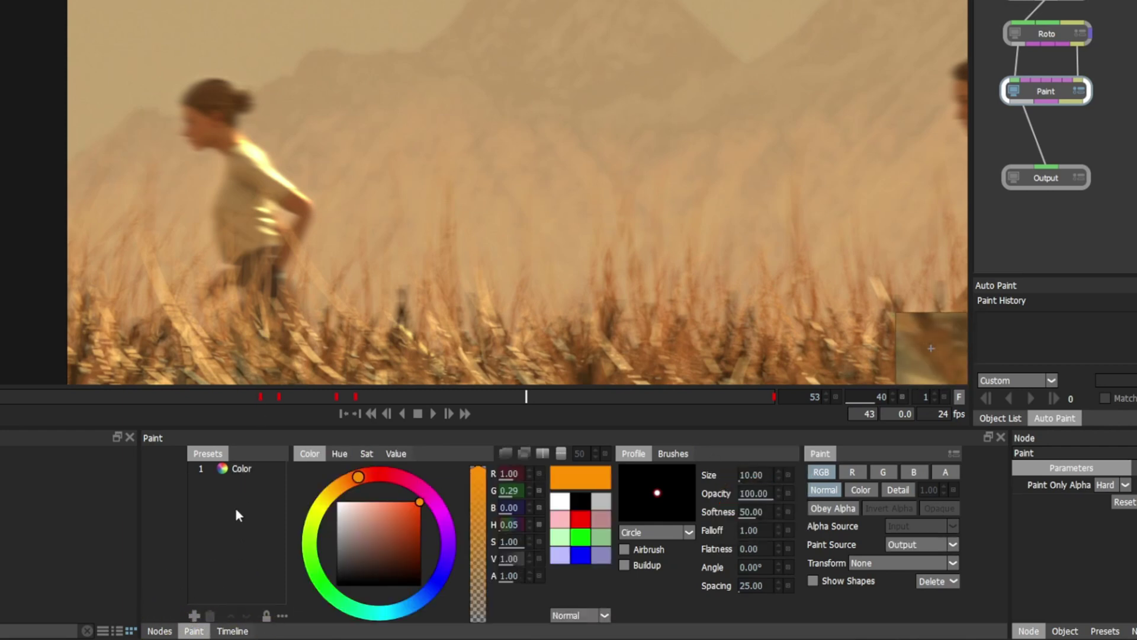
left_click(211, 615)
Step: Save the Clone brush as a new preset and name it Clone40
left_click(194, 615)
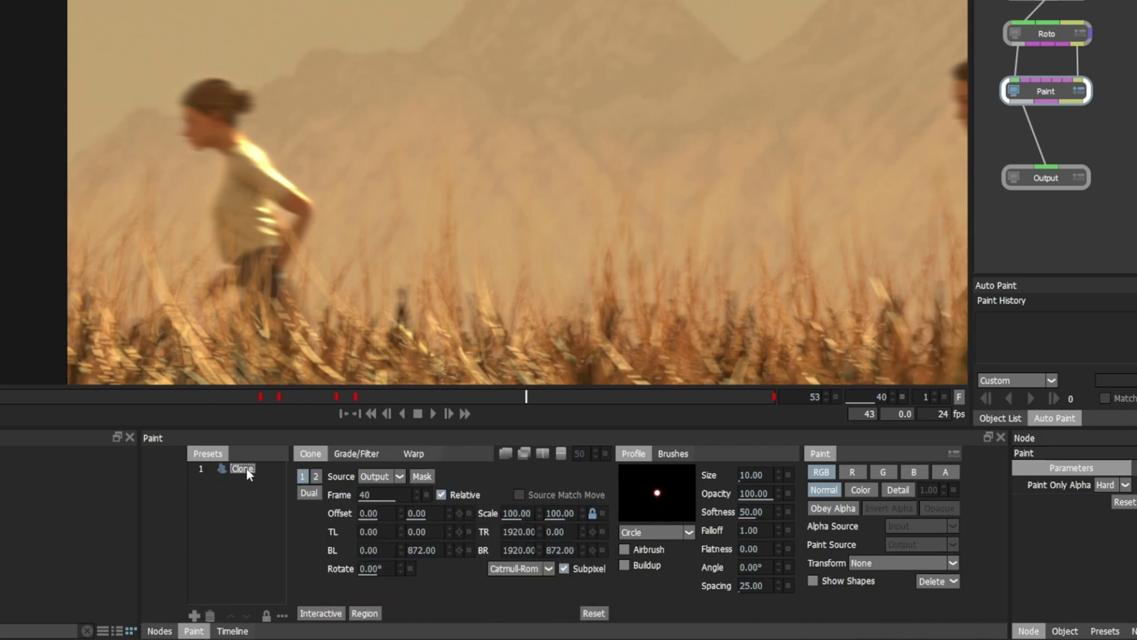
left_click(280, 475)
type("40")
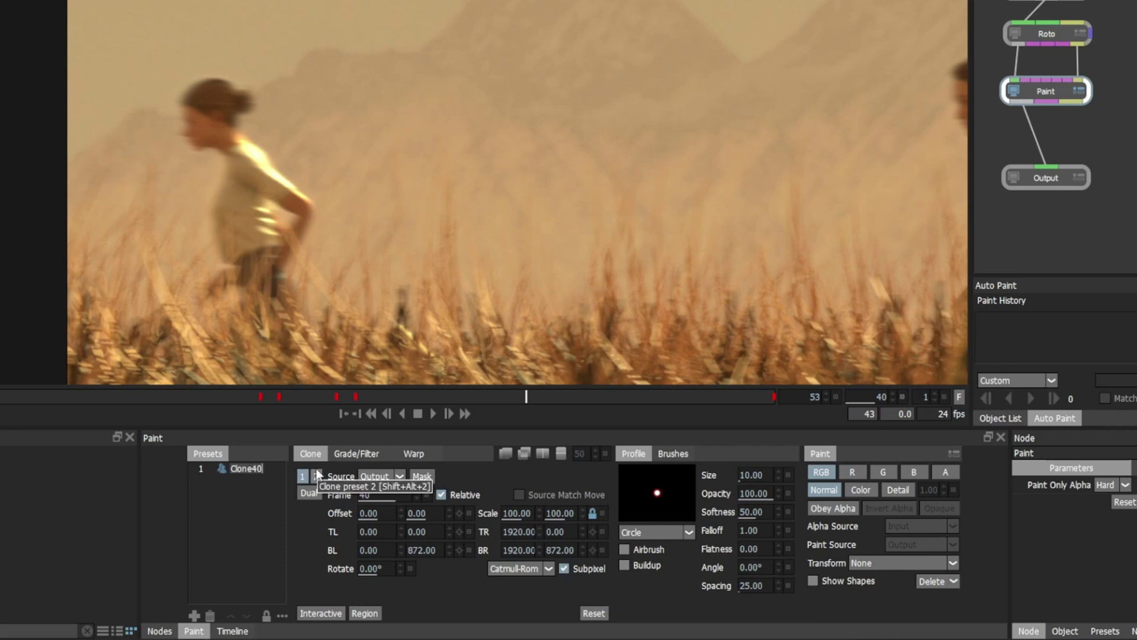
key("Return")
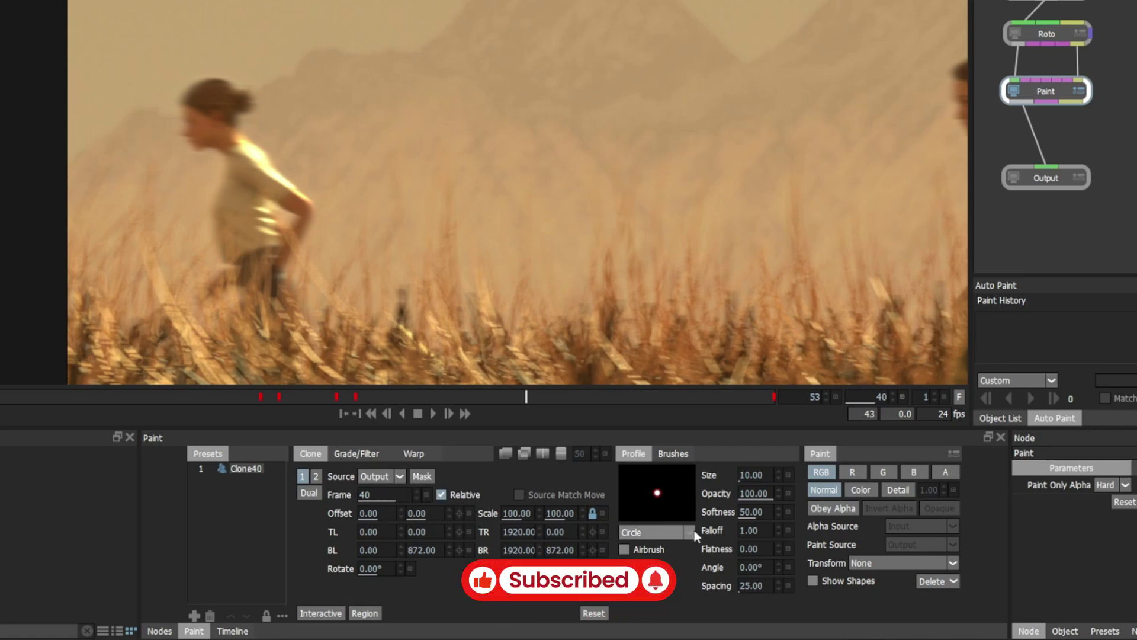
Step: Add a second Clone brush preset and name it Clone39
left_click(195, 616)
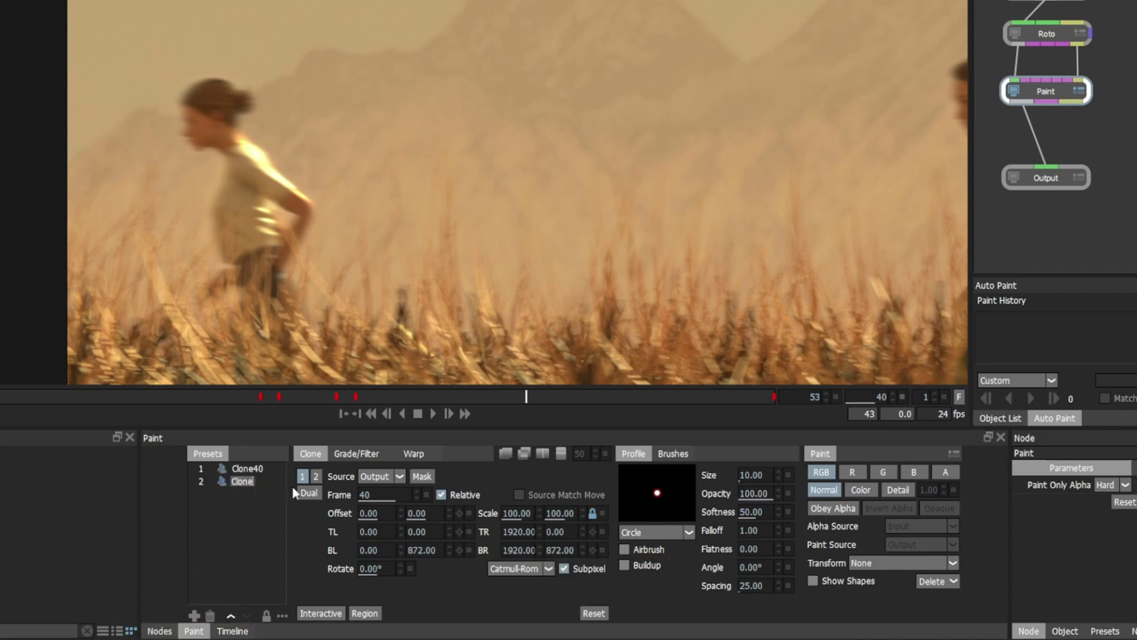
key("End")
type("3")
key("Return")
Step: Set the Clone brush to source frame 39 and source Input, with opacity 50 and size 55
left_click(416, 497)
left_click(383, 476)
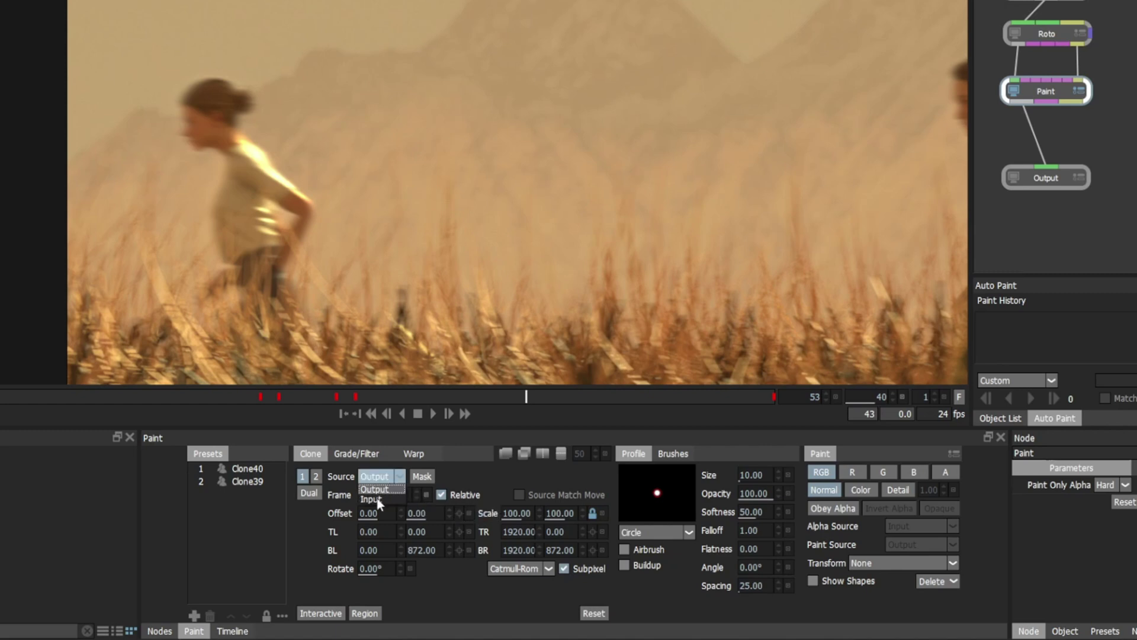
left_click(377, 495)
left_click(754, 493)
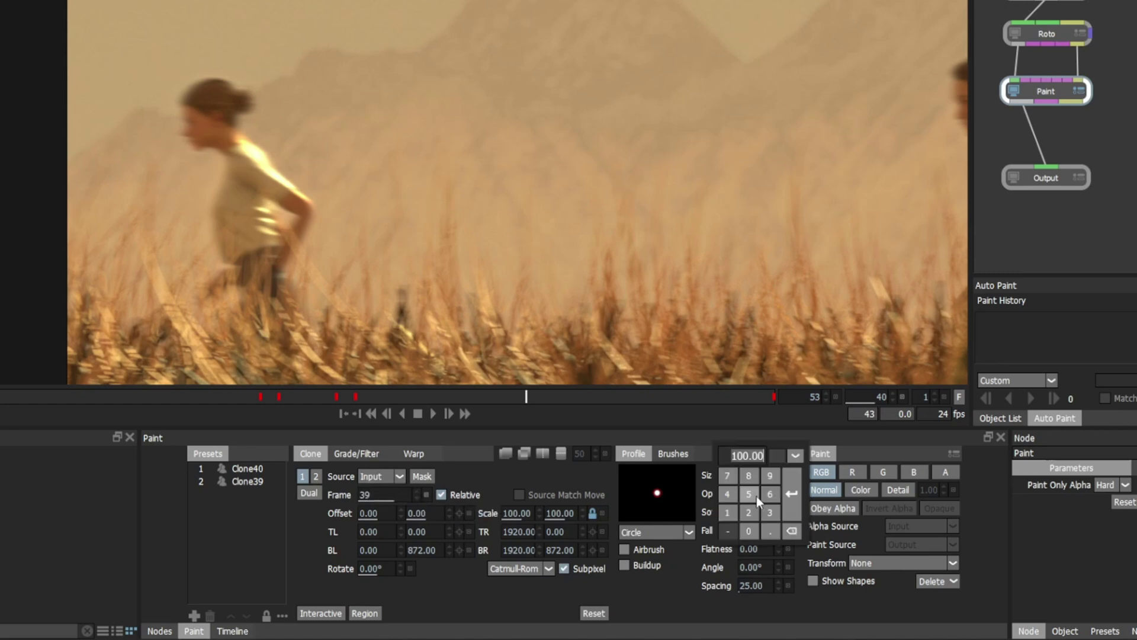
type("10")
left_click(787, 470)
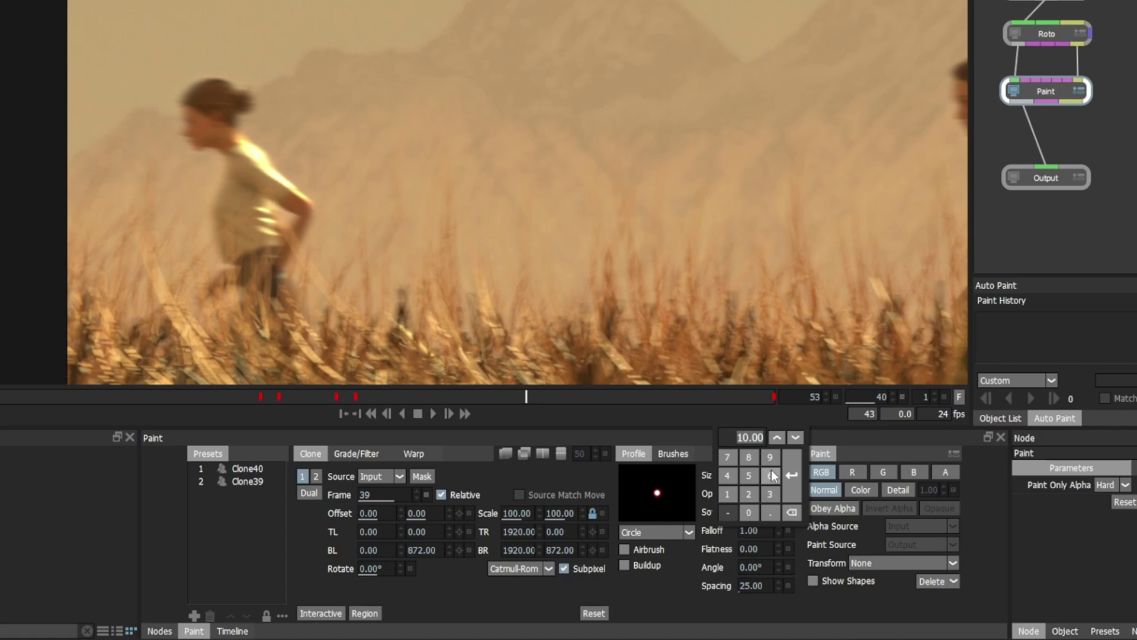
type("55")
key("Return")
Step: Step to frame 41 and back to frame 40 to check how the relative clone source frame behaves
left_click_drag(415, 223, 387, 221)
key("x")
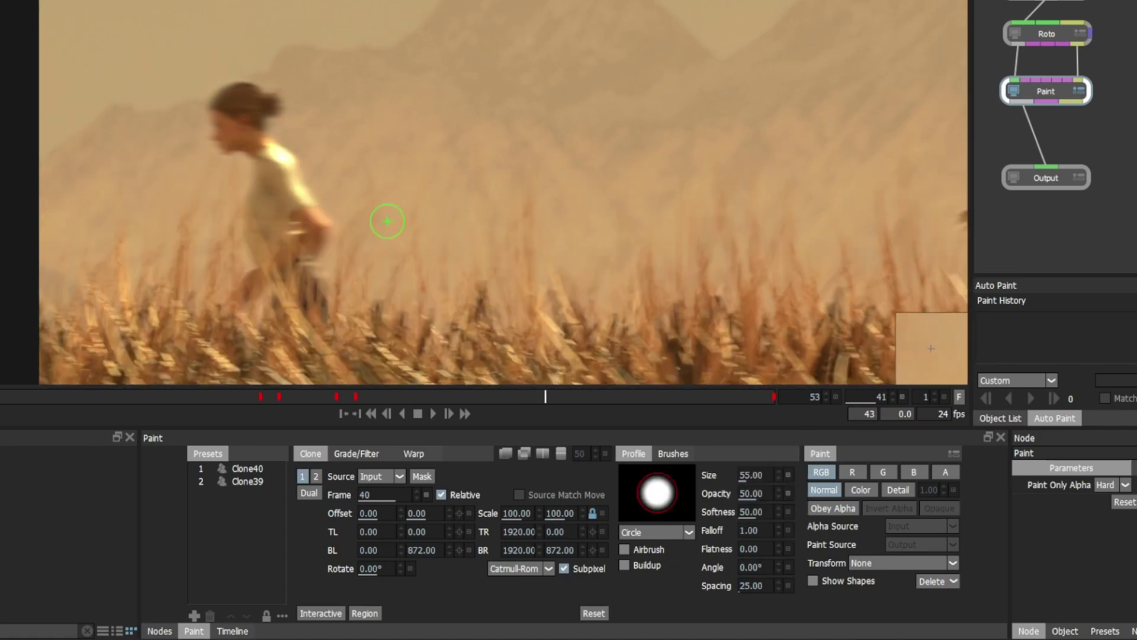
key("Left")
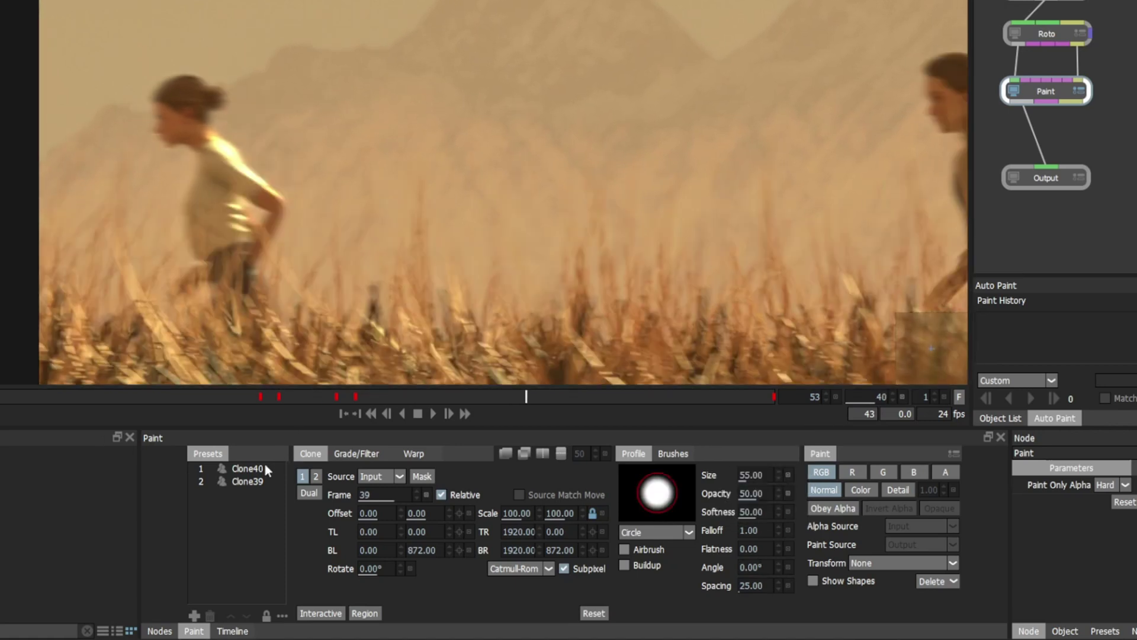
Step: Add a third Clone brush preset with Input as the clone source
left_click(200, 618)
left_click(384, 478)
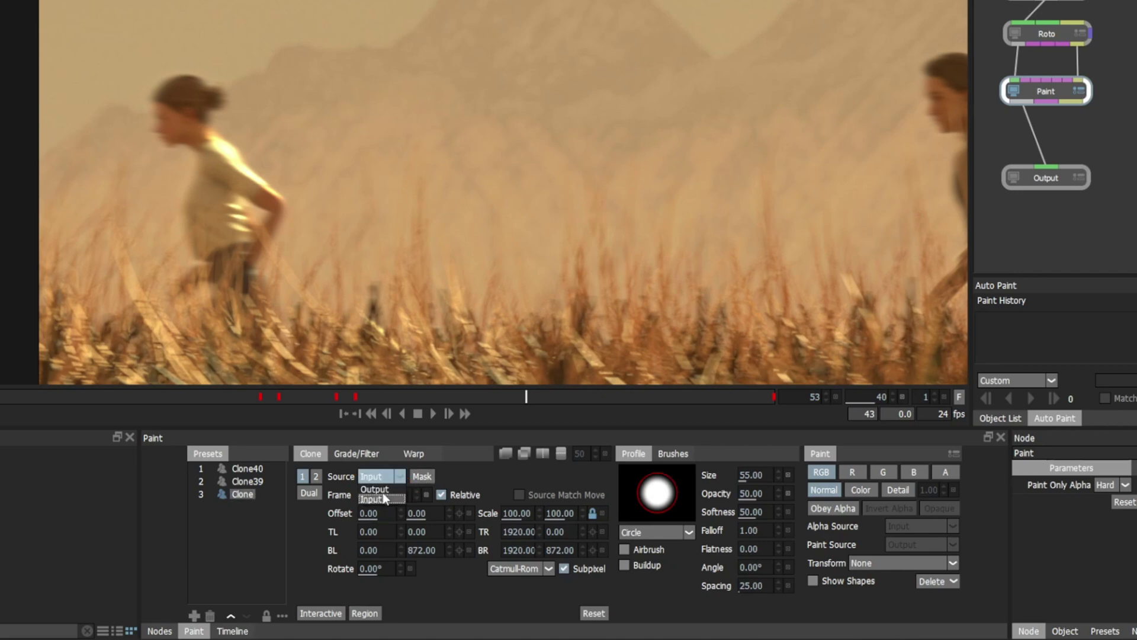
left_click(384, 500)
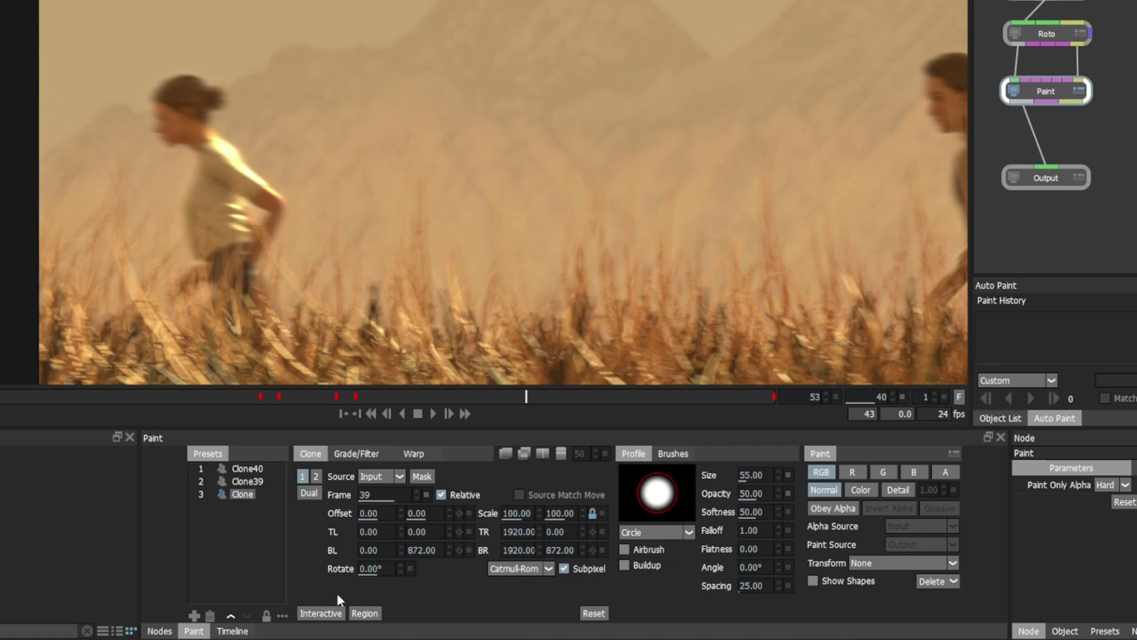
Step: Add a Checkerboard node, connect it to the Paint node's Source 1 input, and reactivate the Paint node
left_click(160, 630)
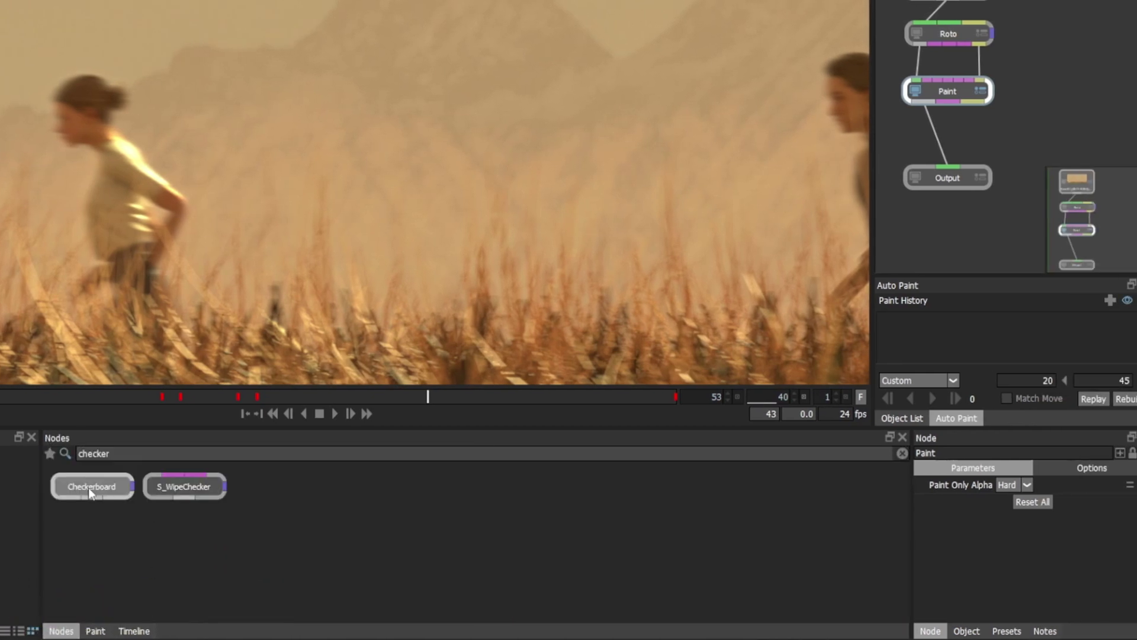
mouse_move(126, 487)
left_mouse_down()
mouse_move(132, 498)
mouse_move(883, 178)
mouse_move(1047, 30)
left_mouse_up()
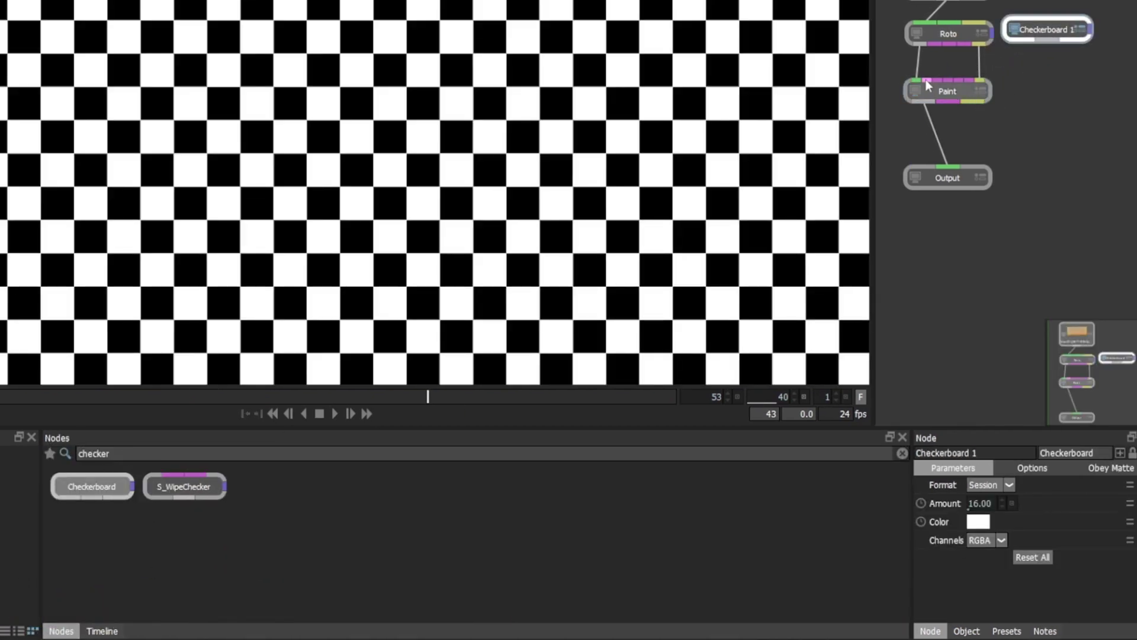
mouse_move(975, 70)
left_mouse_down()
mouse_move(1046, 43)
mouse_move(1050, 29)
left_mouse_up()
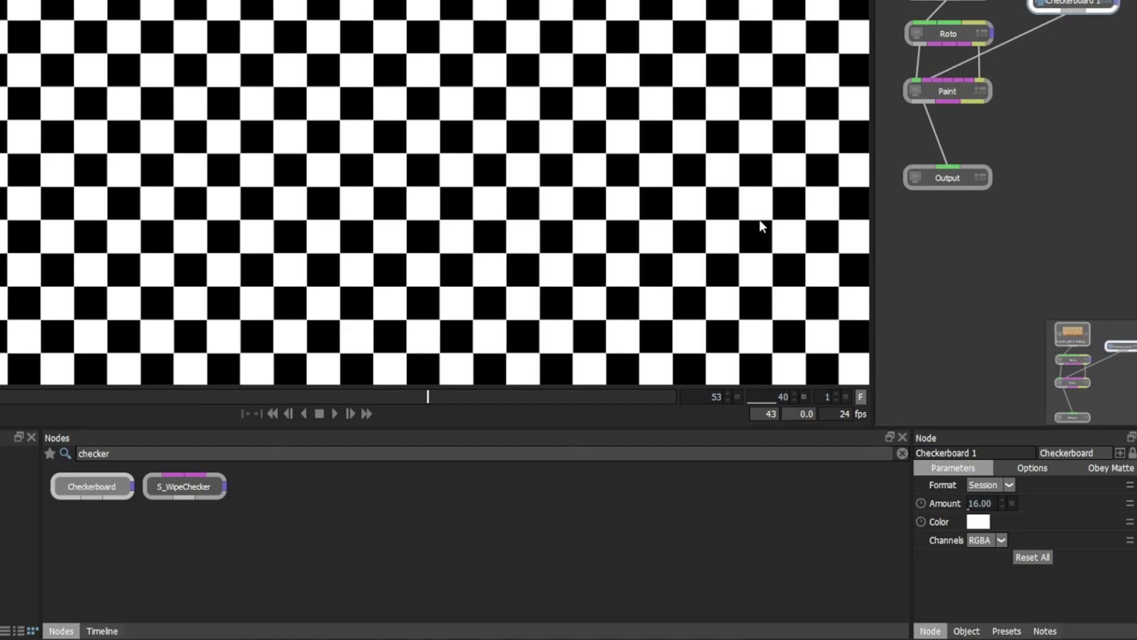
double_click(943, 91)
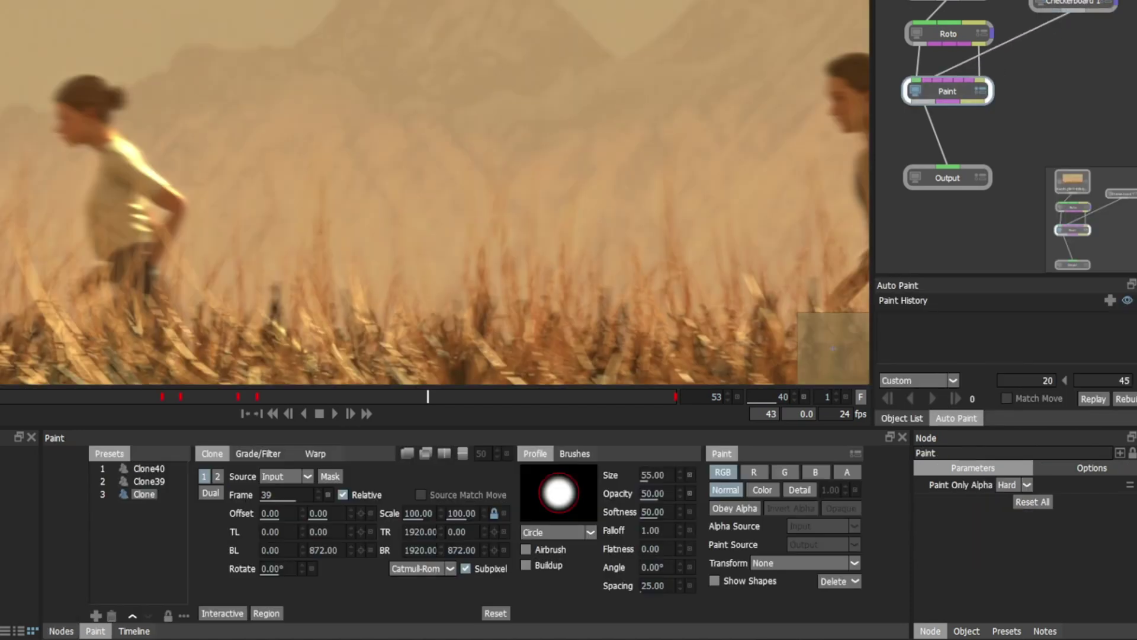
Step: View the Paint node's Source 1 image to check the checkerboard connection, and return the viewer to Output
left_click(132, 6)
left_click(121, 33)
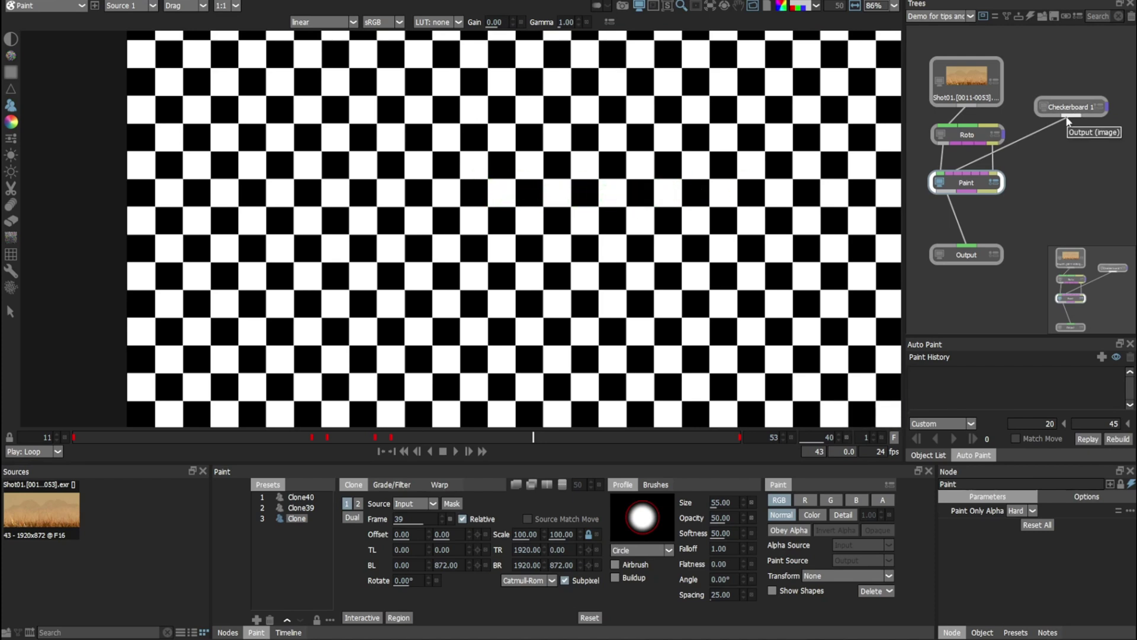
left_click_drag(1068, 121, 963, 176)
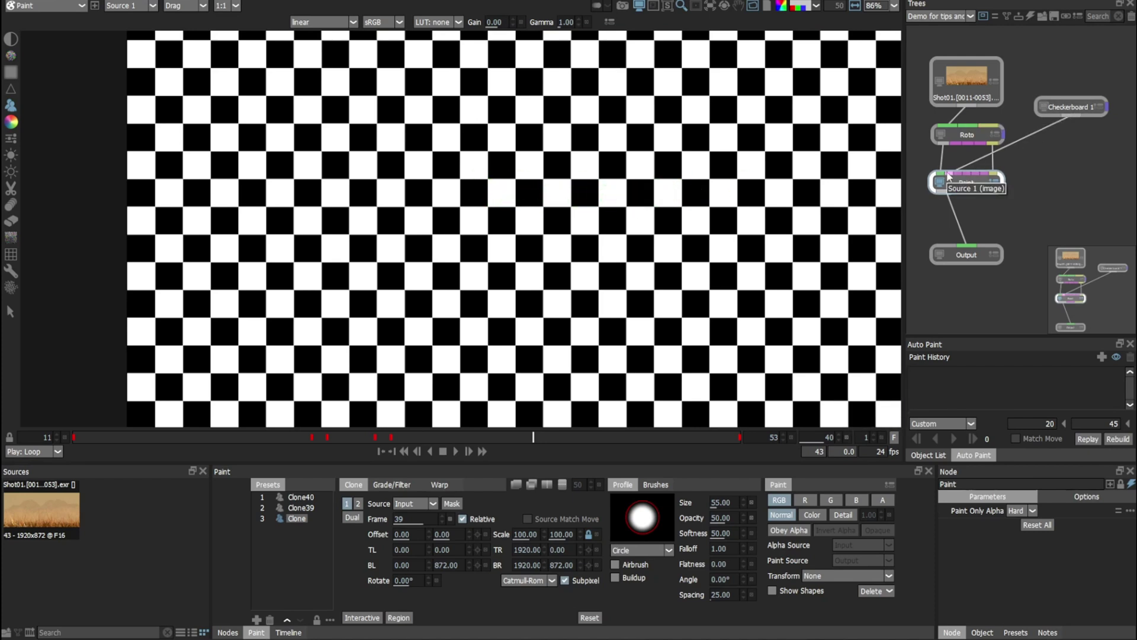
left_click(124, 5)
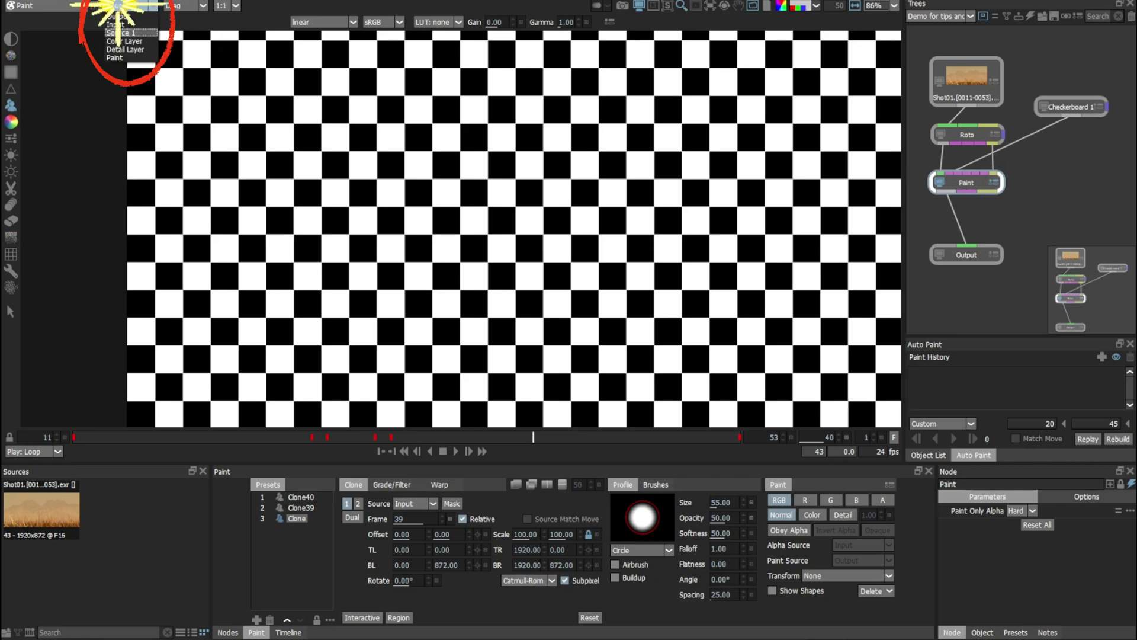
left_click(119, 27)
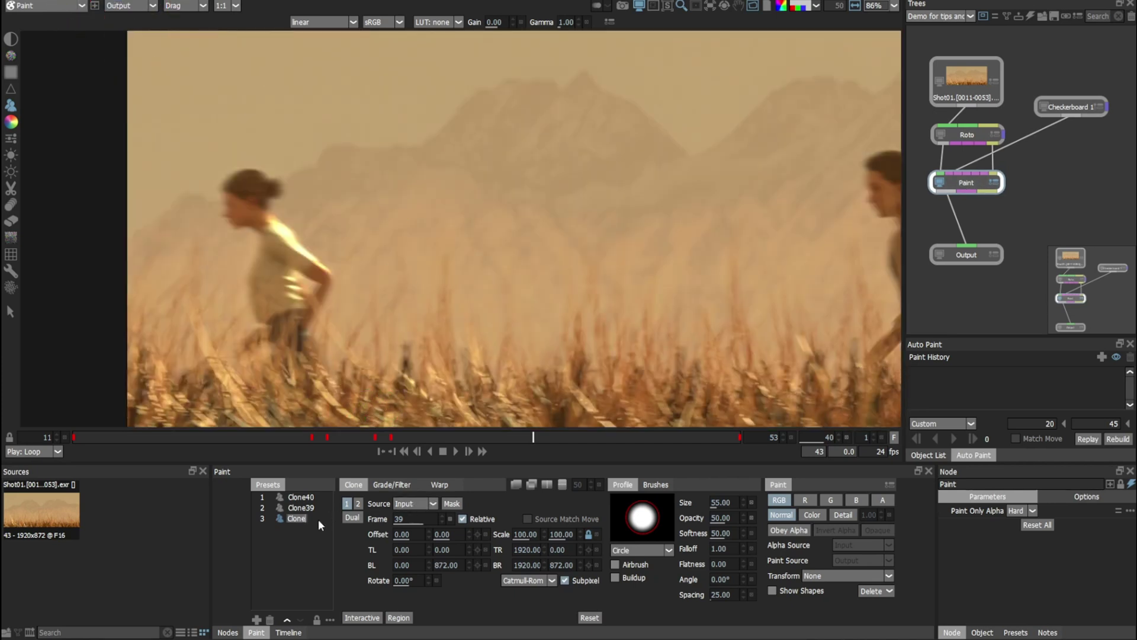
Step: Rename the third brush preset as Clone_check
key("Right")
type("_check")
key("Return")
Step: Set the Clone_check brush to clone from Source 1 at frame 41, with size 100 and opacity 100
left_click(416, 502)
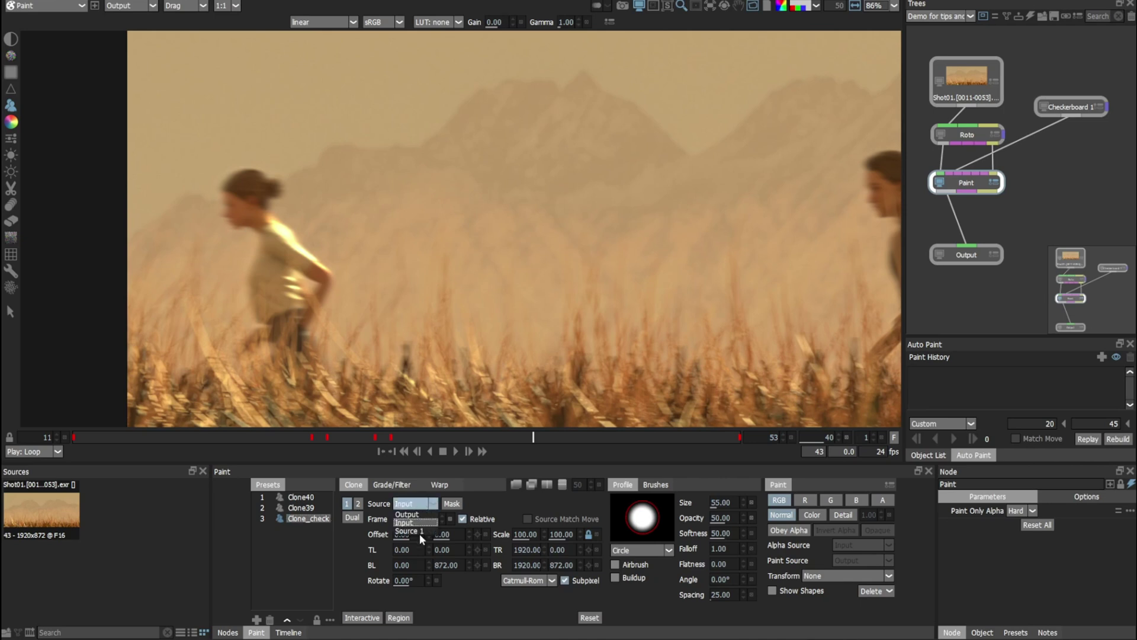
left_click(409, 530)
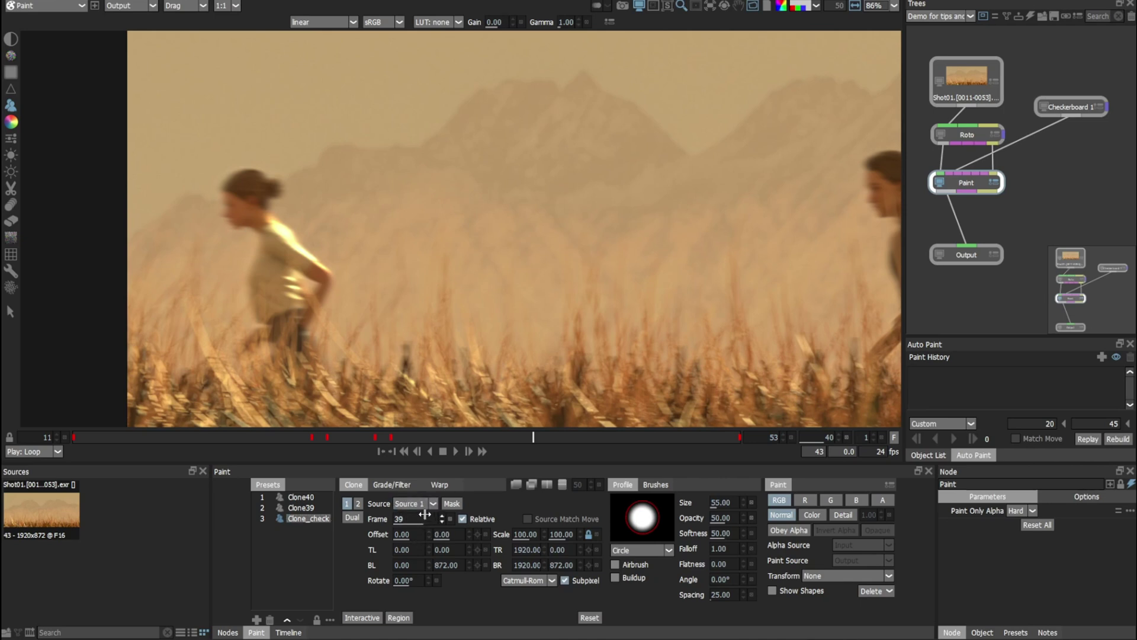
left_click(444, 516)
left_click(441, 516)
left_click(721, 502)
type("100")
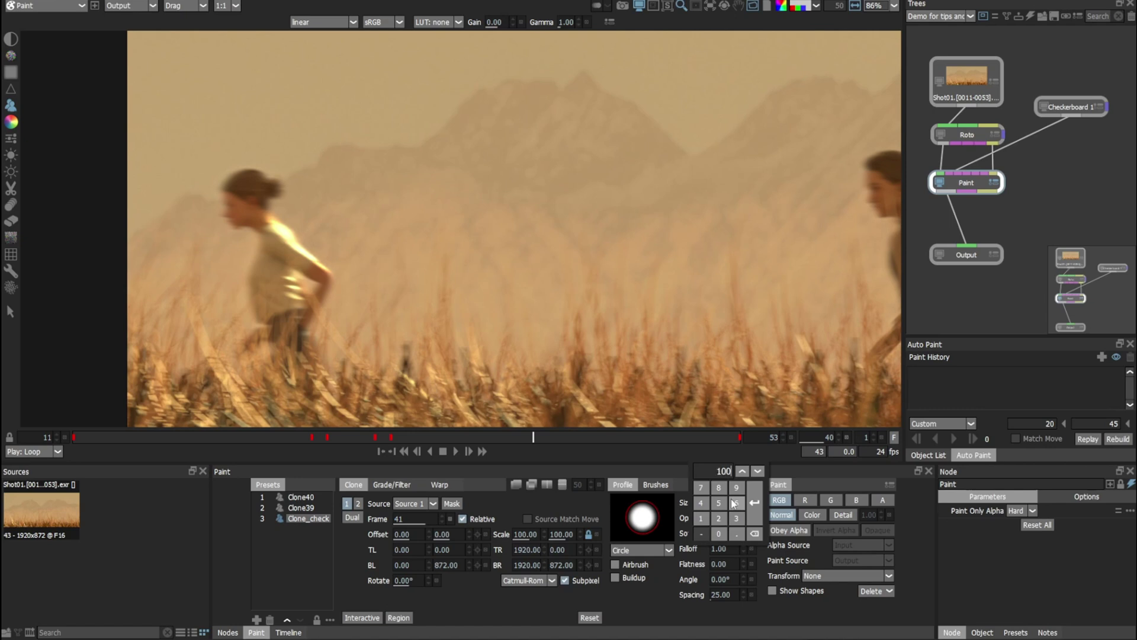
key("Return")
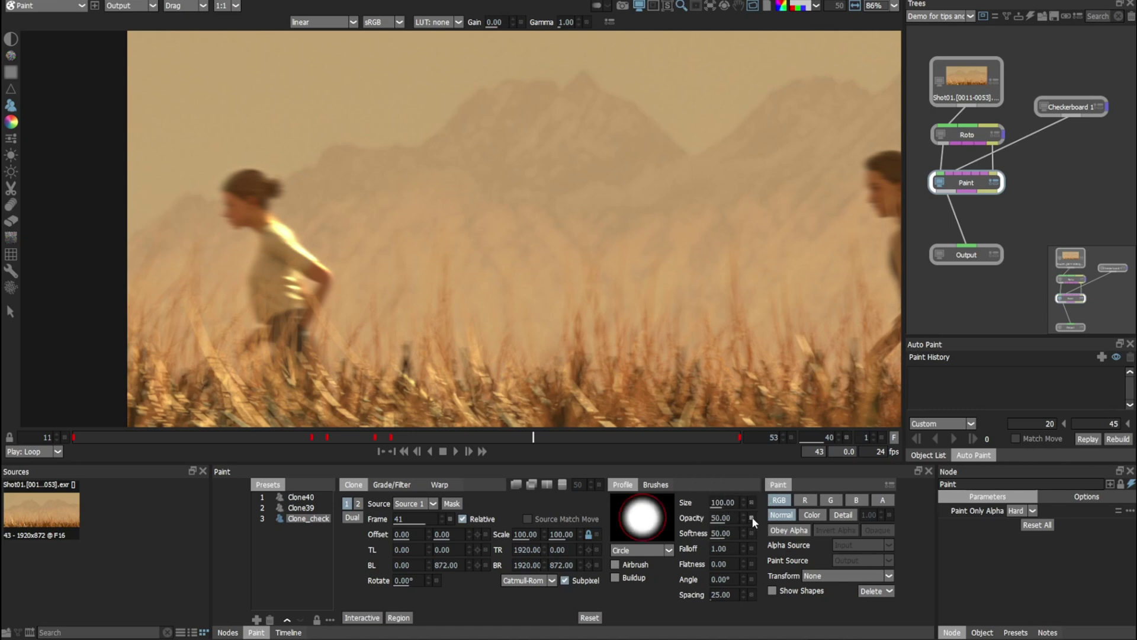
left_click(752, 517)
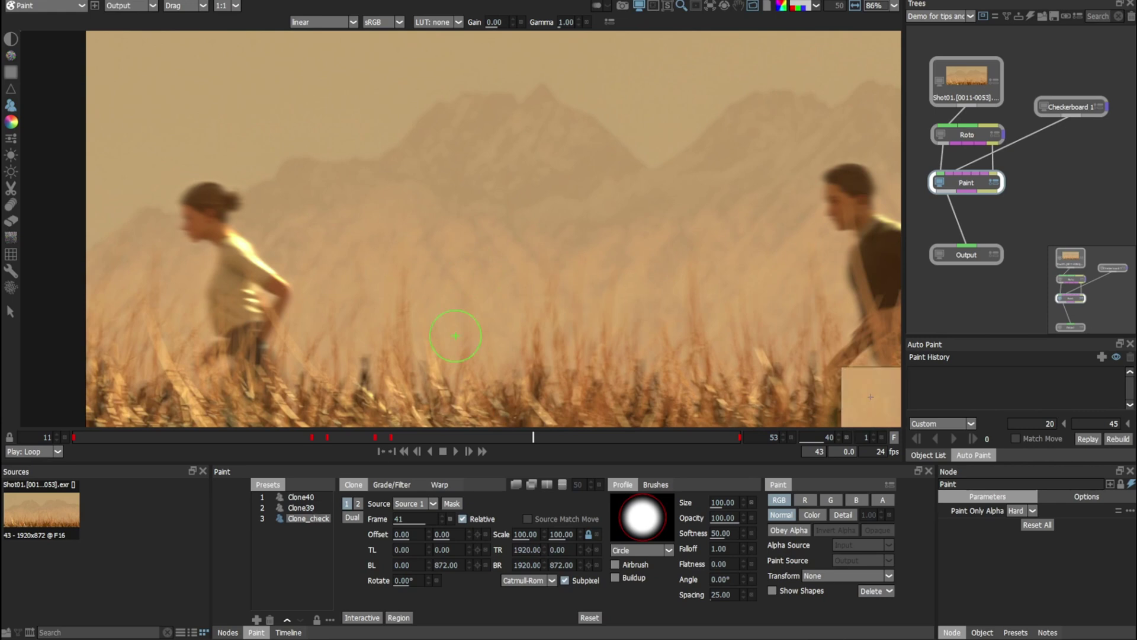
Step: Load the Clone40 preset, switch to Clone39, and set its clone source to Input at frame 39
key("1")
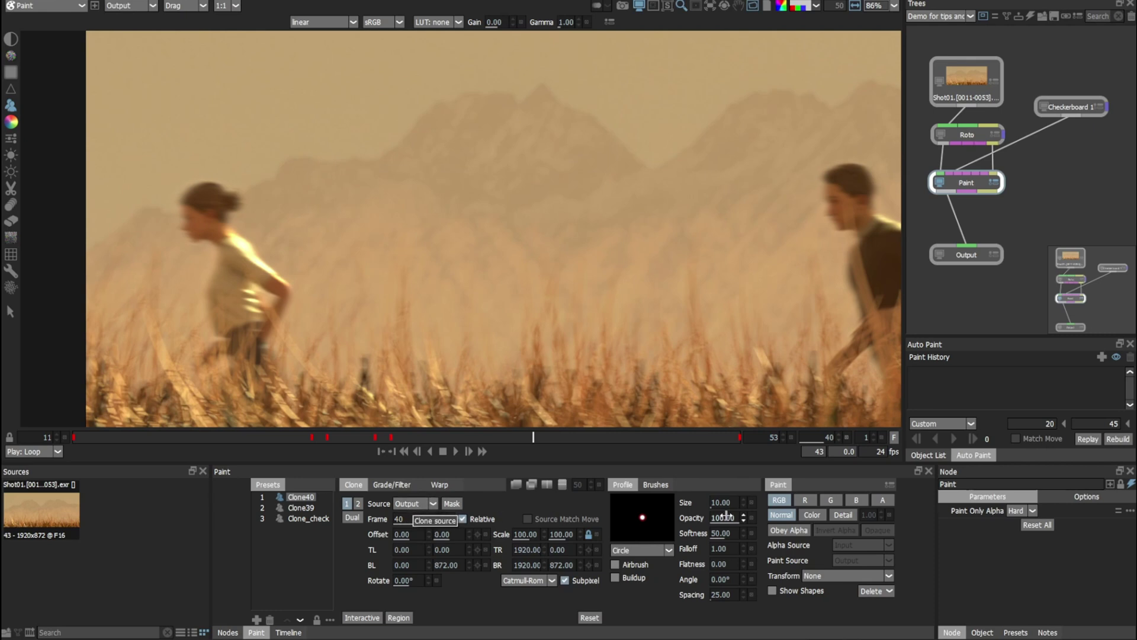
key("2")
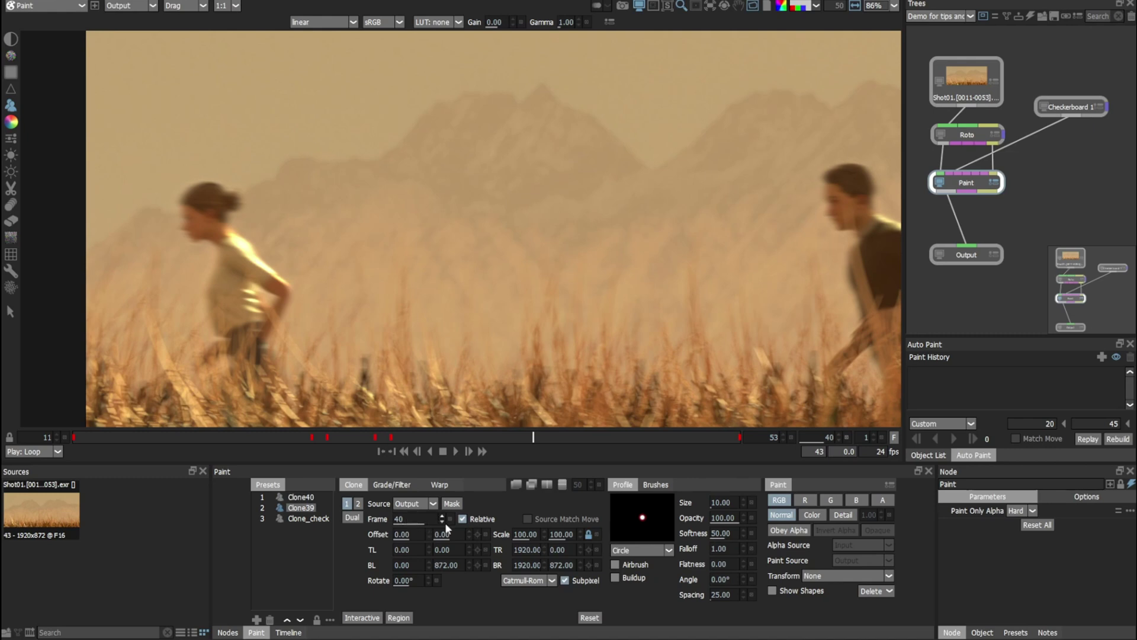
left_click(414, 503)
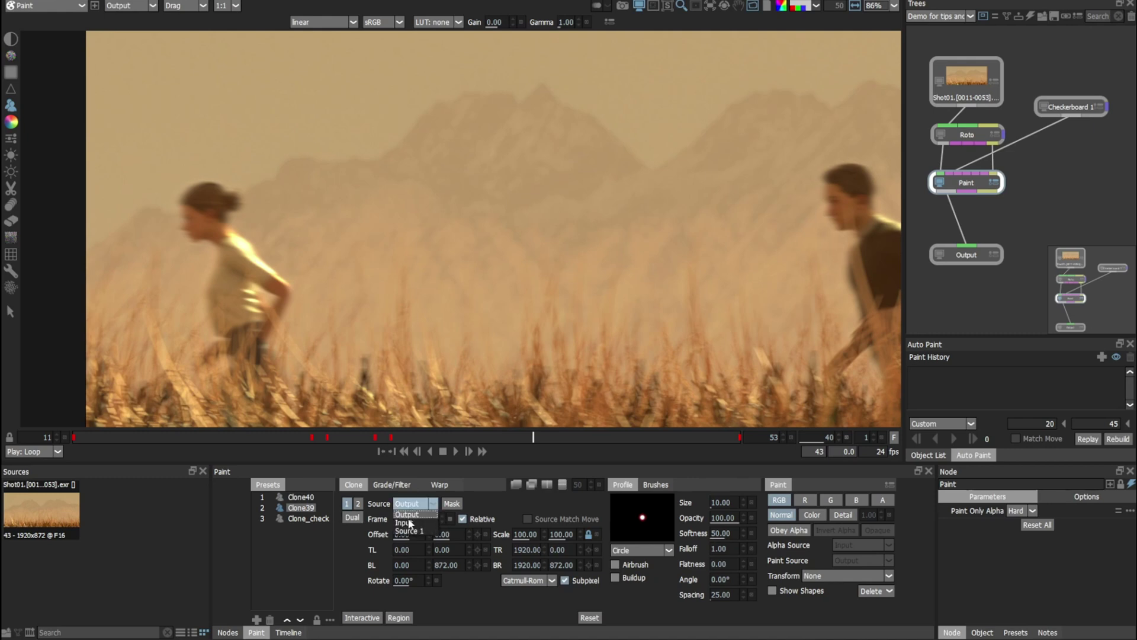
left_click(415, 525)
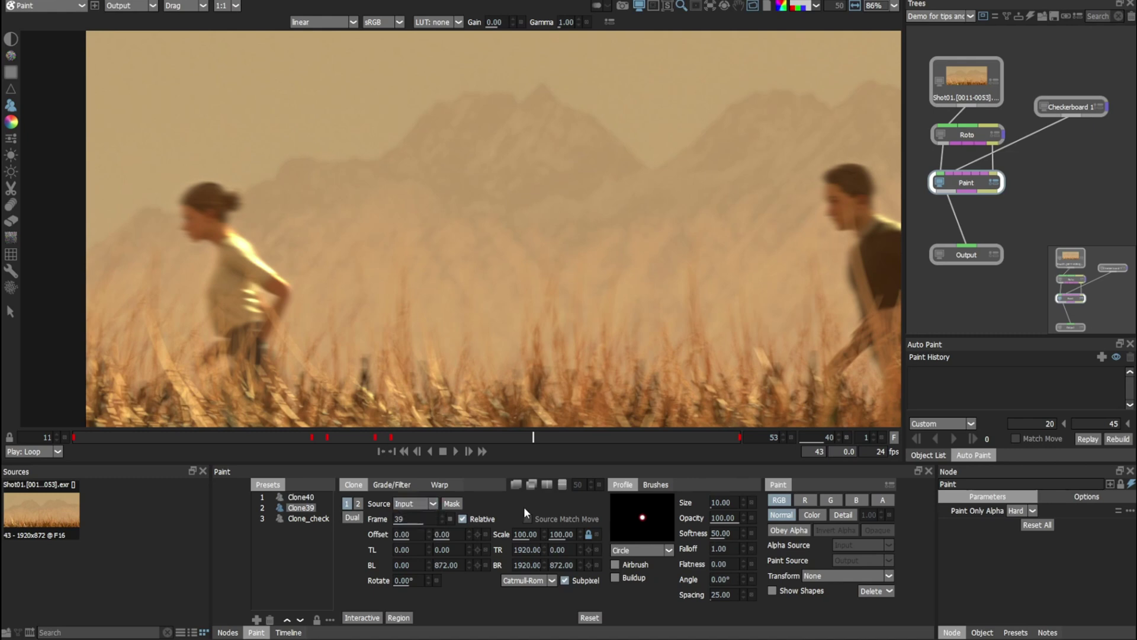
Step: Set the Clone39 brush preset's size to 50 and its opacity to 50
left_click(723, 503)
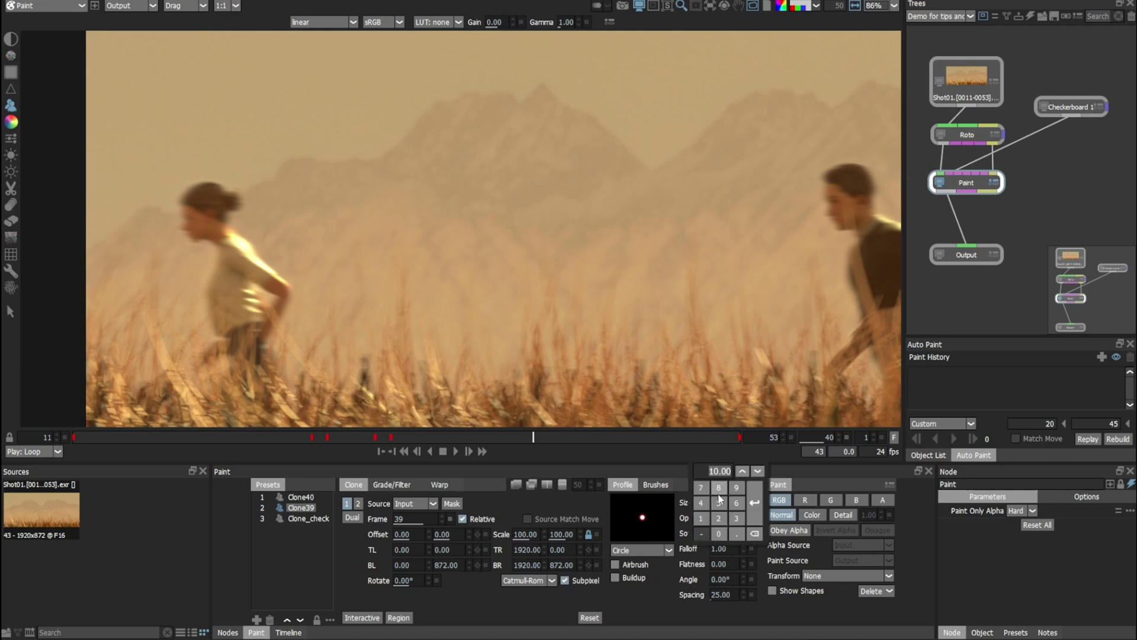
type("50")
key("Return")
left_click(718, 520)
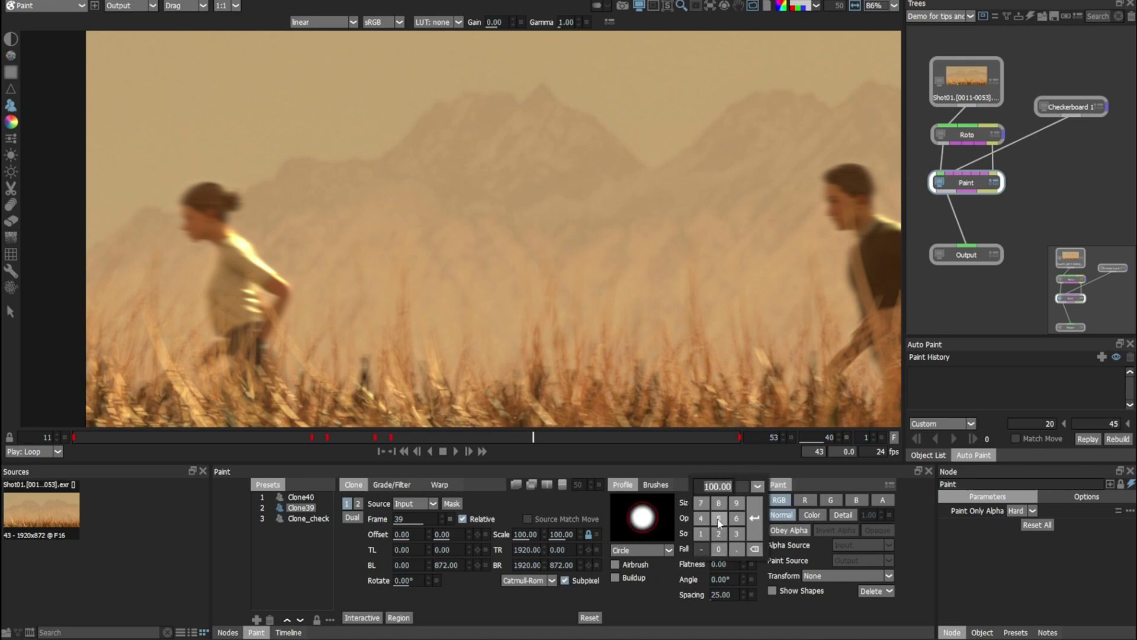
type("50")
key("Return")
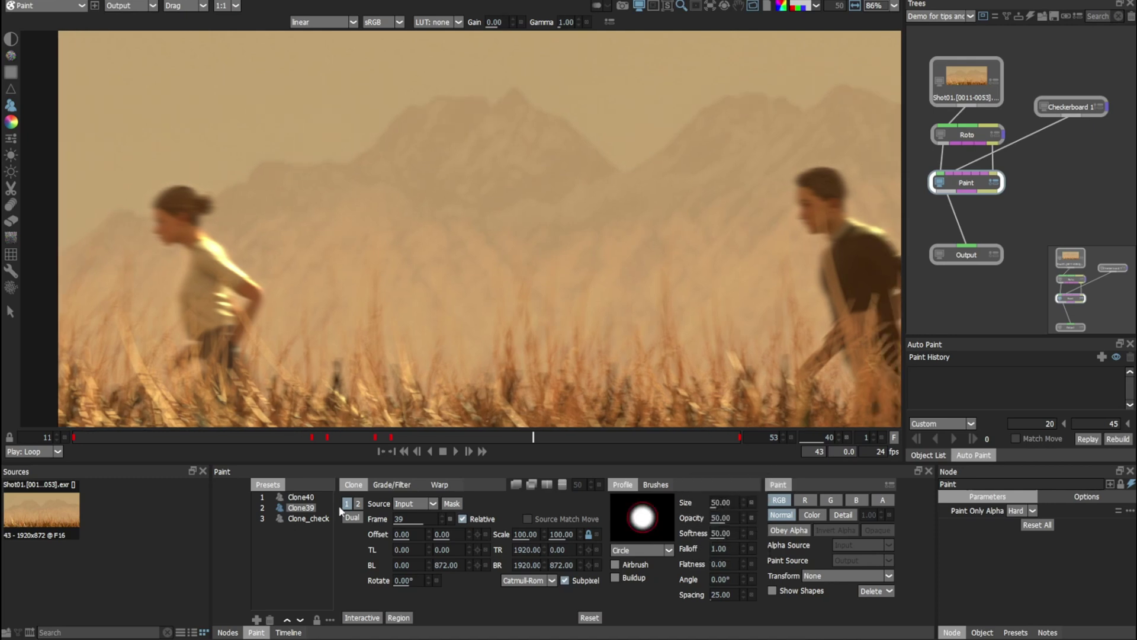
Step: Switch between the Clone_check, Clone39 and Clone40 presets to compare their clone sources, frames, sizes and opacities
key("3")
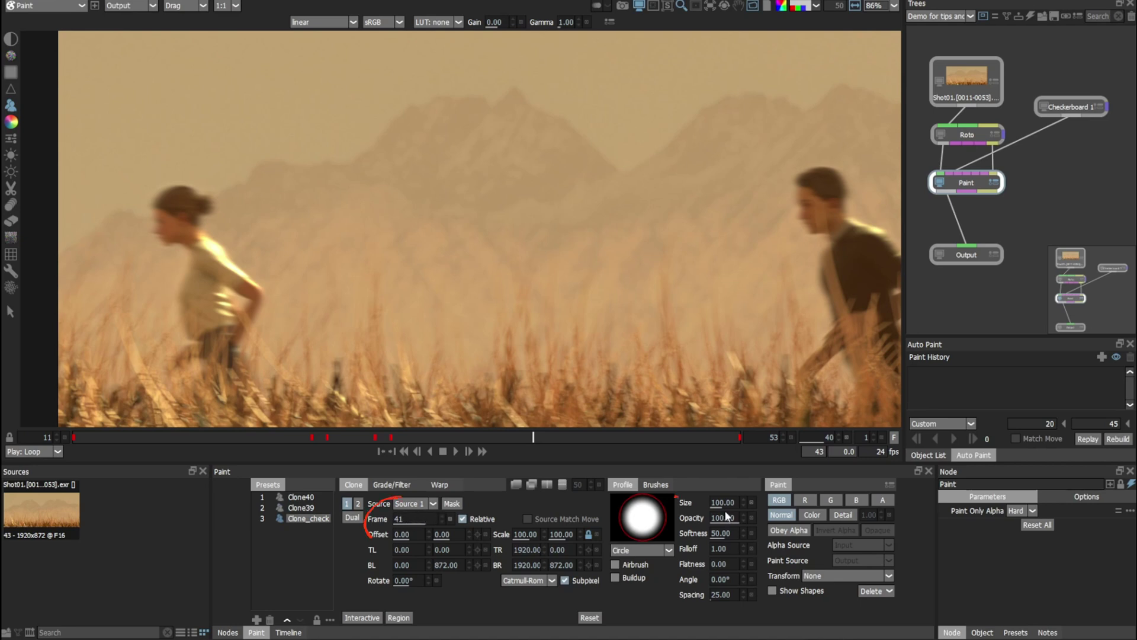
key("Up")
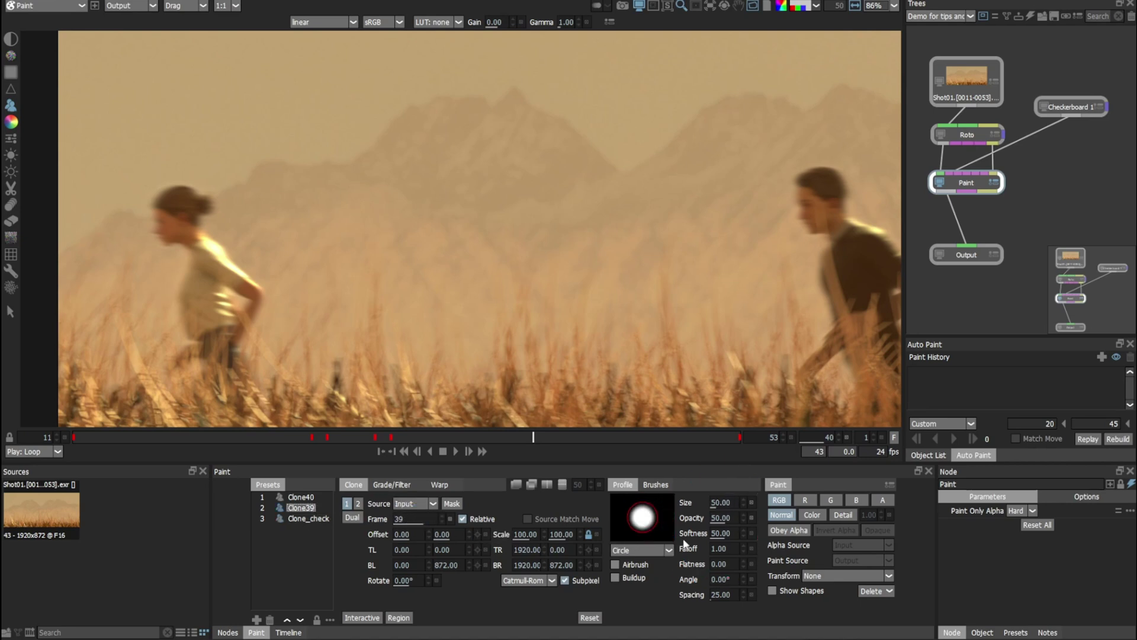
key("Up")
key("Down")
key("Down")
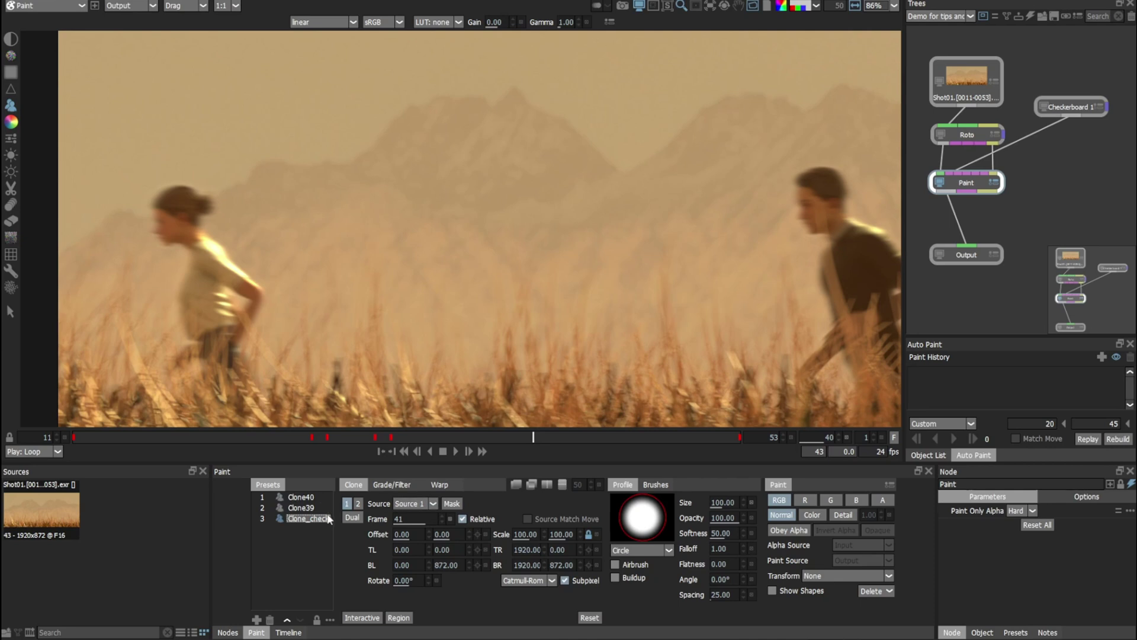
Step: Go to frame 39 and cycle through the clone presets to check how their relative source frames shift
key("Left")
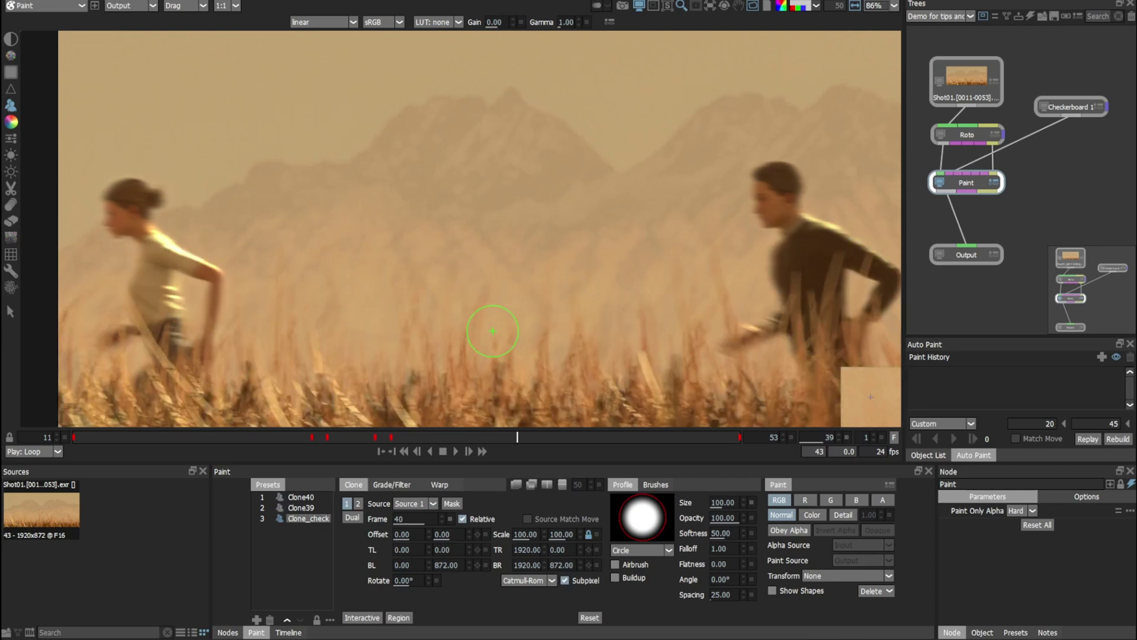
key("Up")
key("Up")
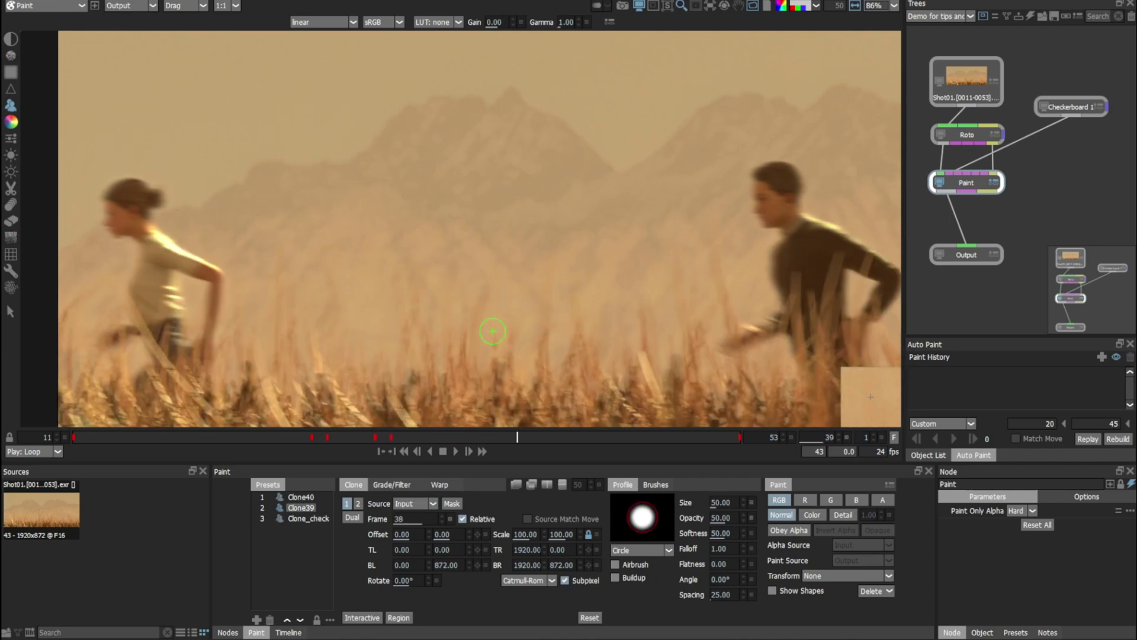
key("Down")
key("Down")
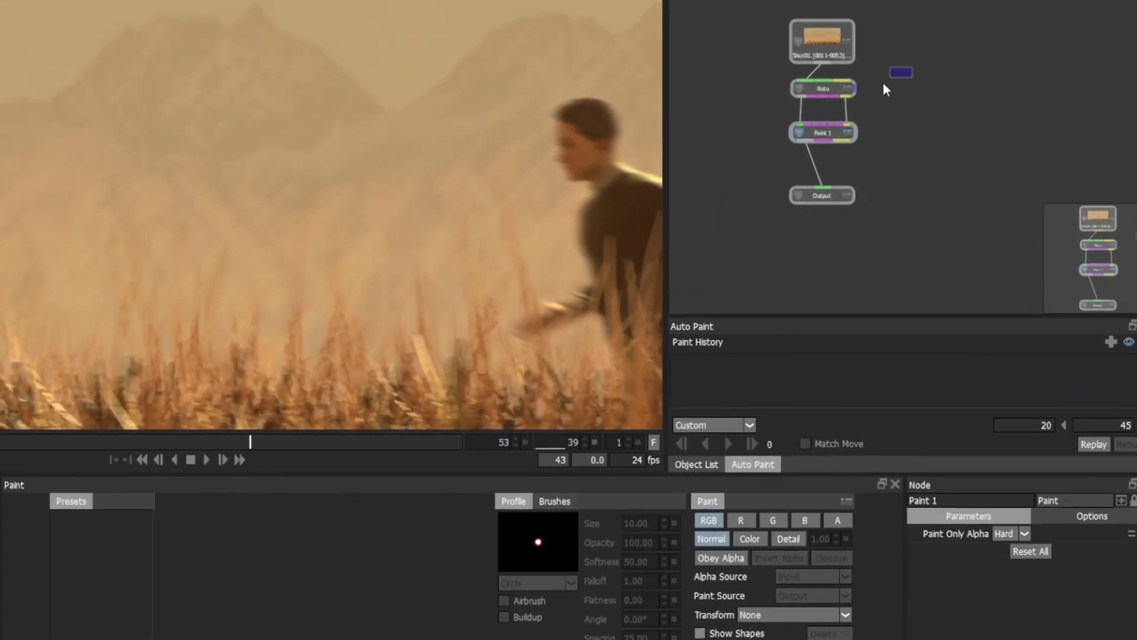
Step: Delete the Roto, Paint 1 and Output nodes, keeping only the Shot01 source in the tree
left_click_drag(884, 84, 778, 149)
key("Delete")
left_click(822, 196)
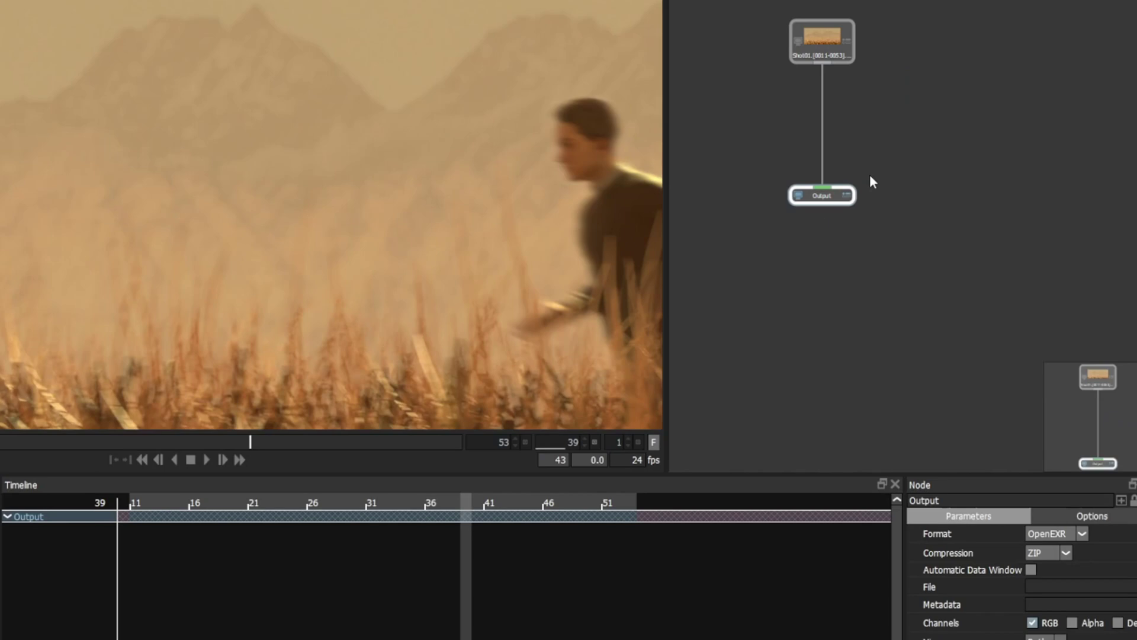
key("Delete")
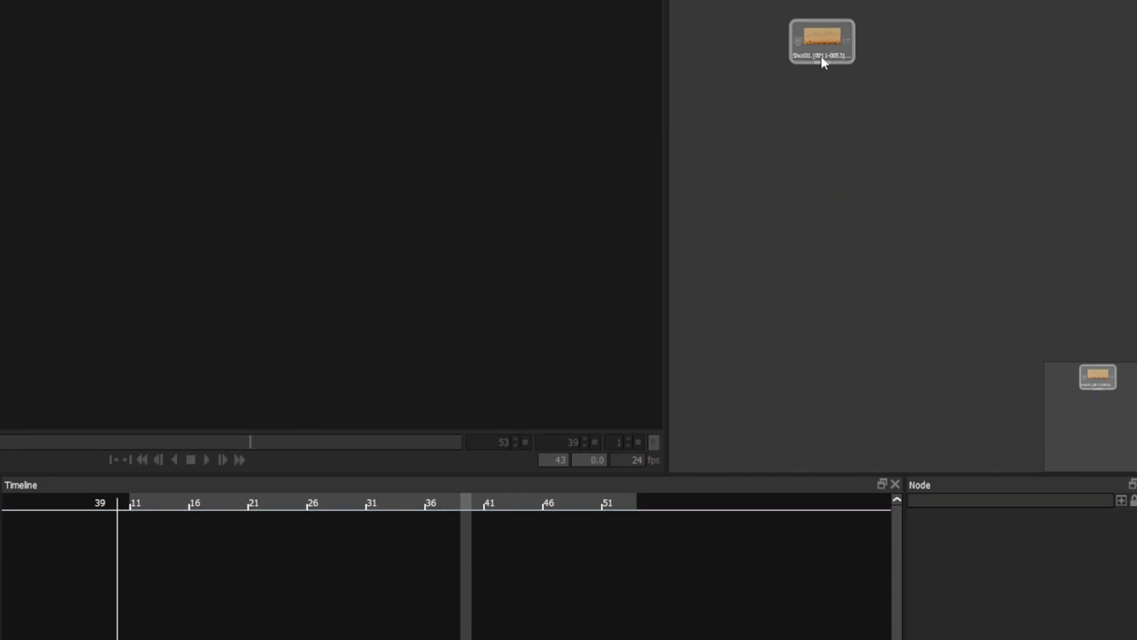
Step: Reposition the Shot01 source node and add an Extract Detail node connected to its output
left_click_drag(822, 59, 876, 80)
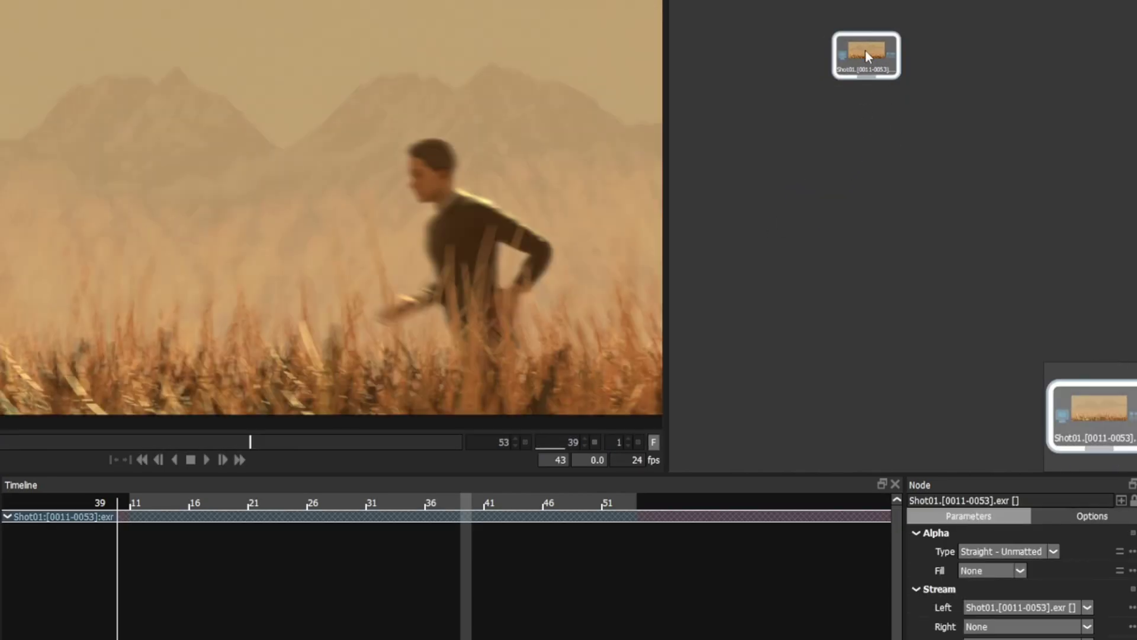
key("Tab")
type("ex")
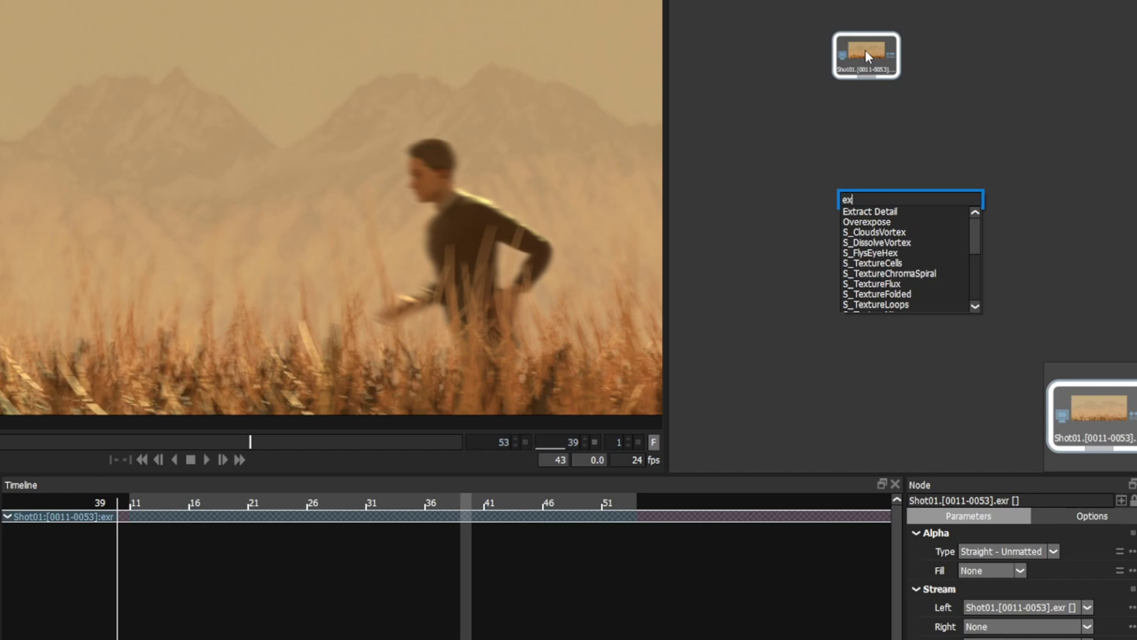
type("tract")
key("Down")
key("Return")
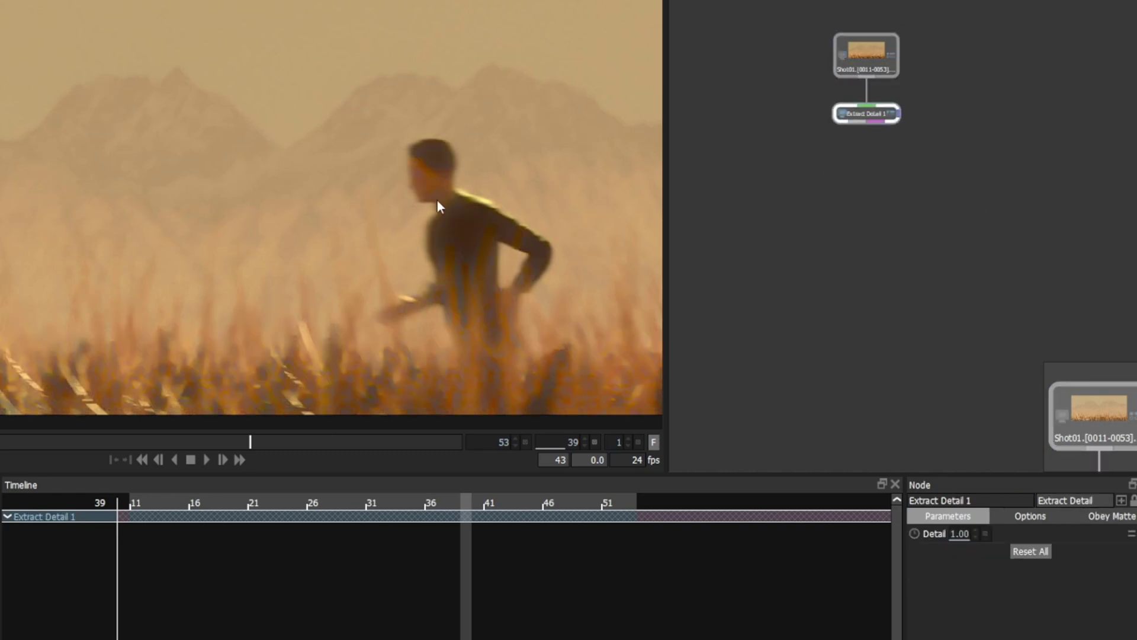
Step: Examine the Extract Detail node's Color Layer around the man, view its Detail Layer, and return the viewer to Color Layer
left_click(875, 63)
left_click(862, 116)
scroll(498, 259, "up", 3)
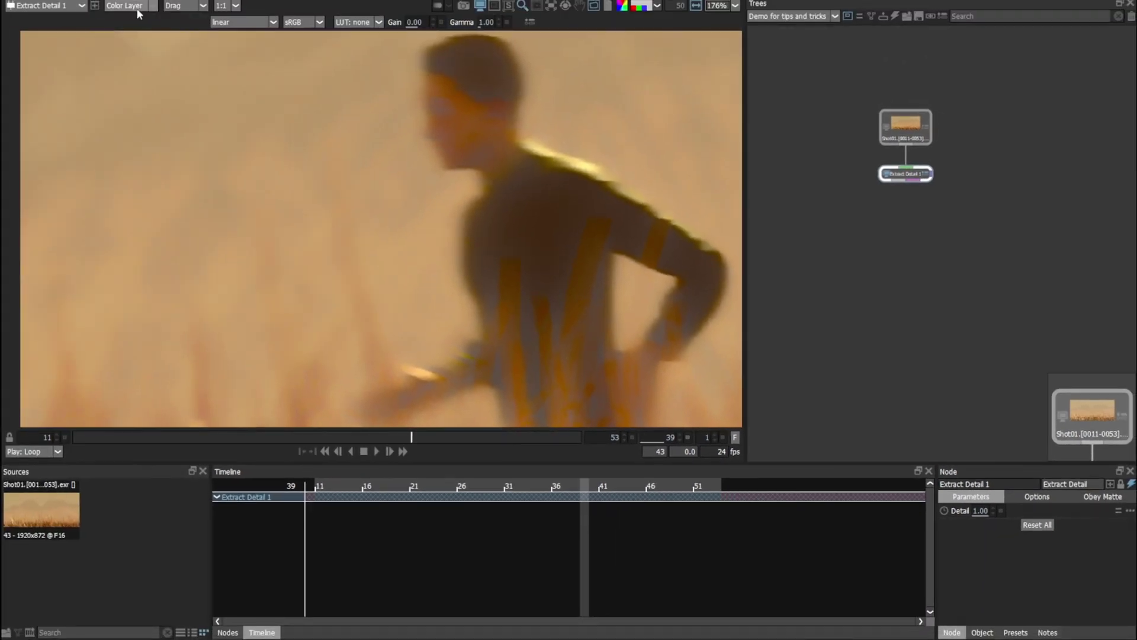
left_click(139, 6)
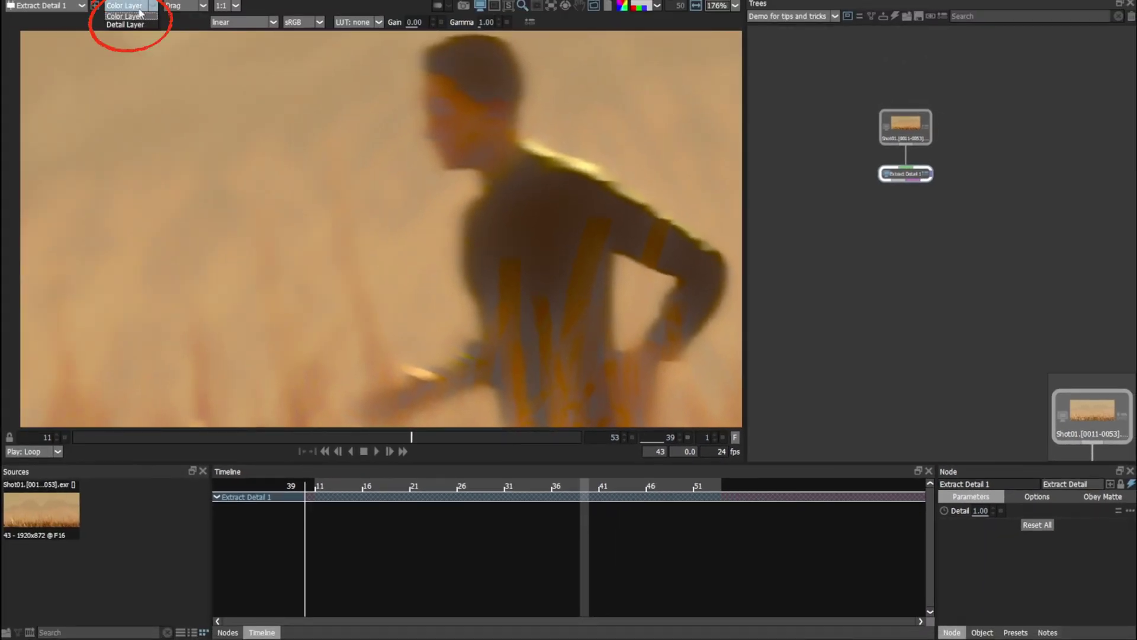
left_click(135, 26)
scroll(376, 208, "down", 5)
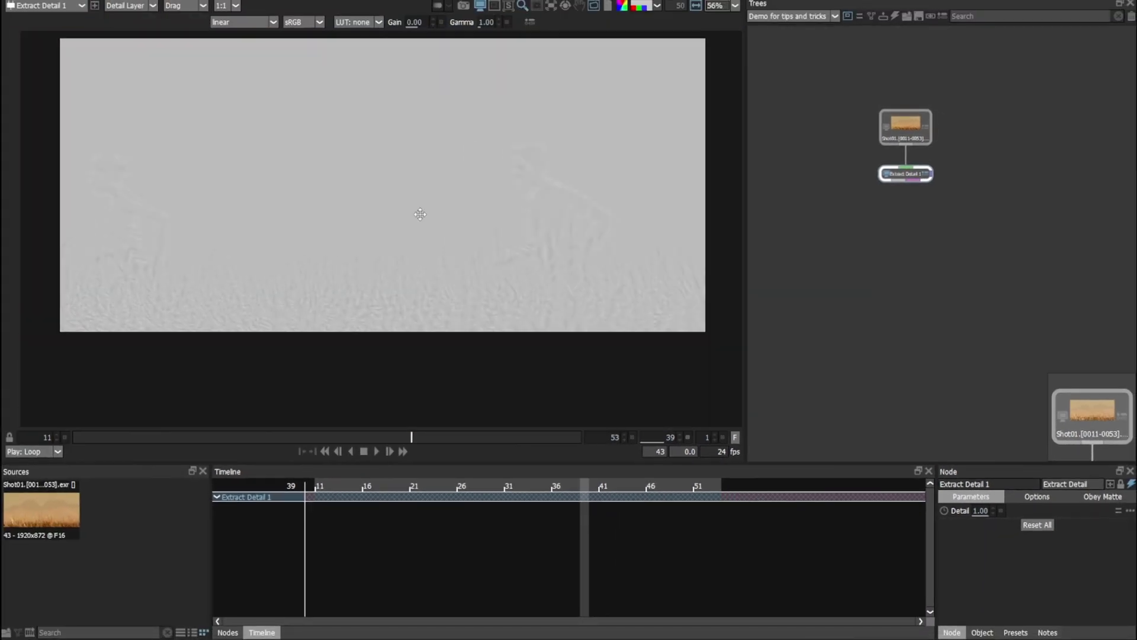
left_click_drag(420, 214, 400, 241)
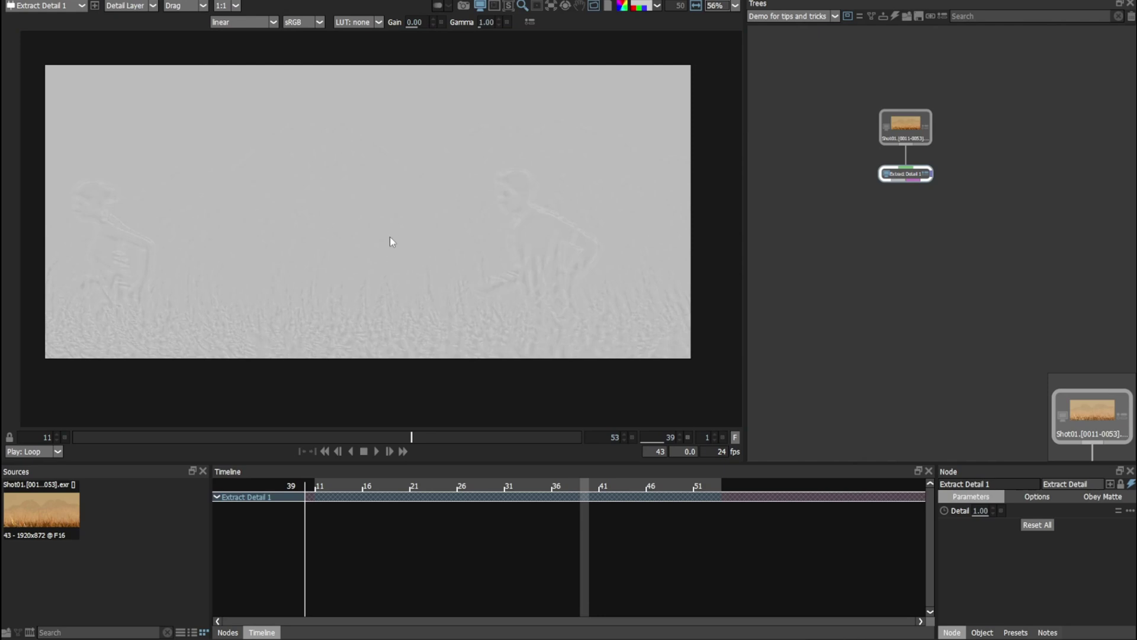
left_click(139, 6)
left_click(135, 16)
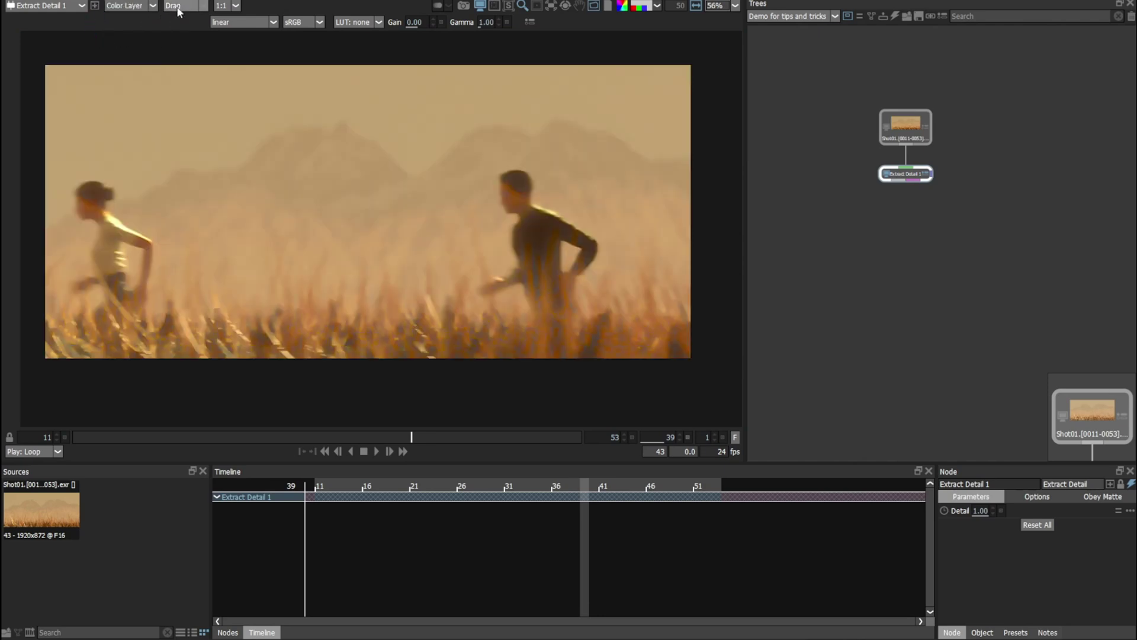
Step: Add a Paint node to the tree and connect its input to Extract Detail's Color Layer output
left_click(864, 216)
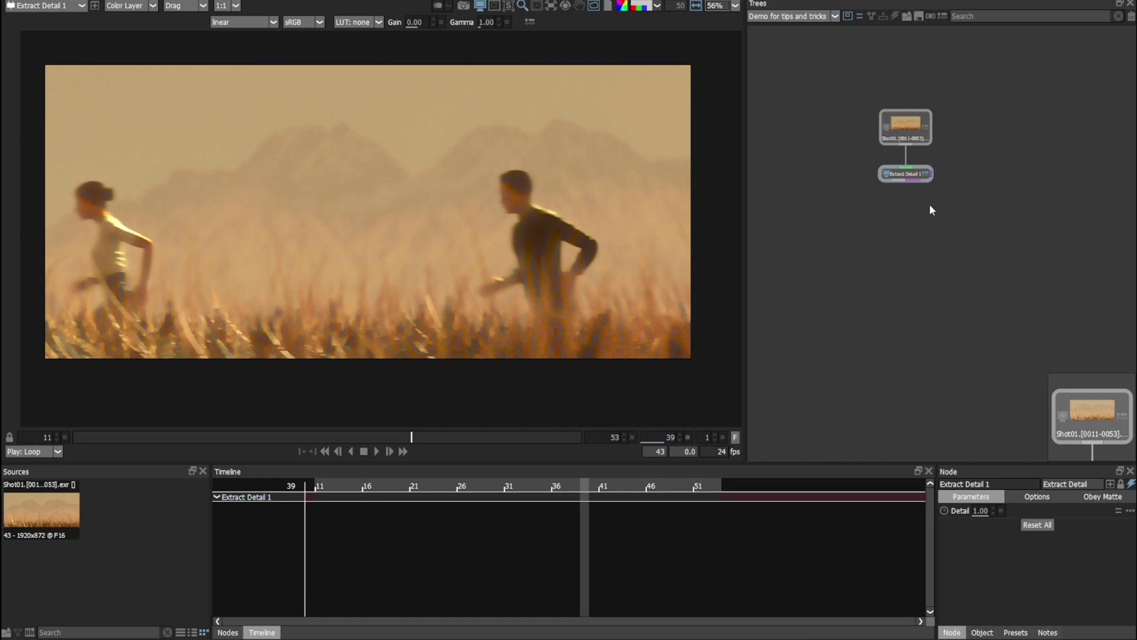
scroll(929, 205, "up", 2)
left_click_drag(862, 243, 922, 266)
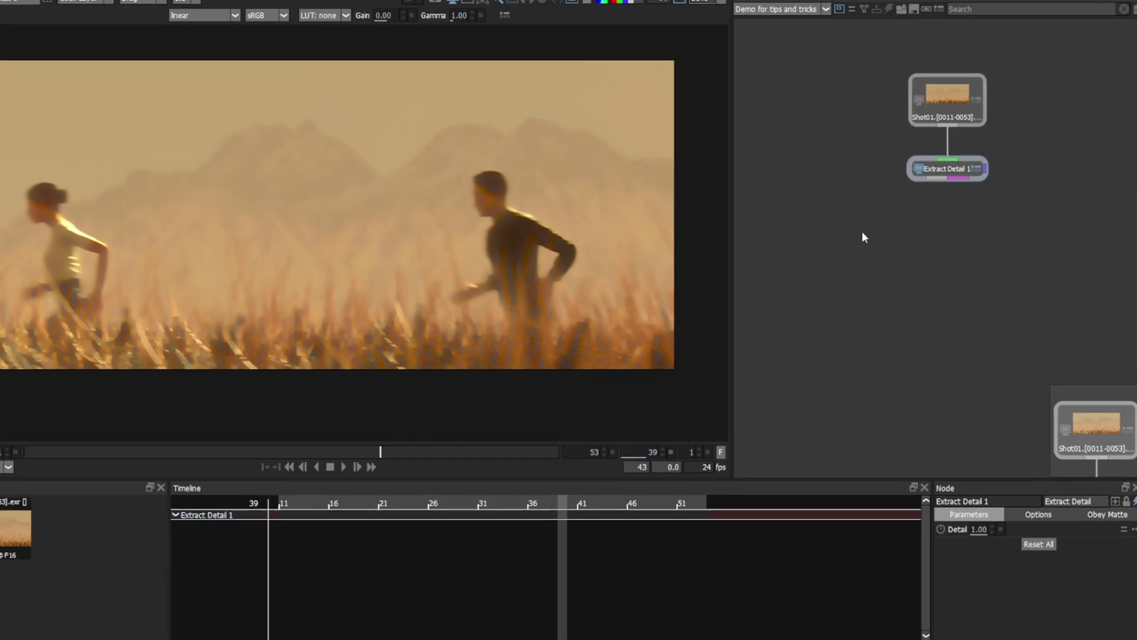
key("Tab")
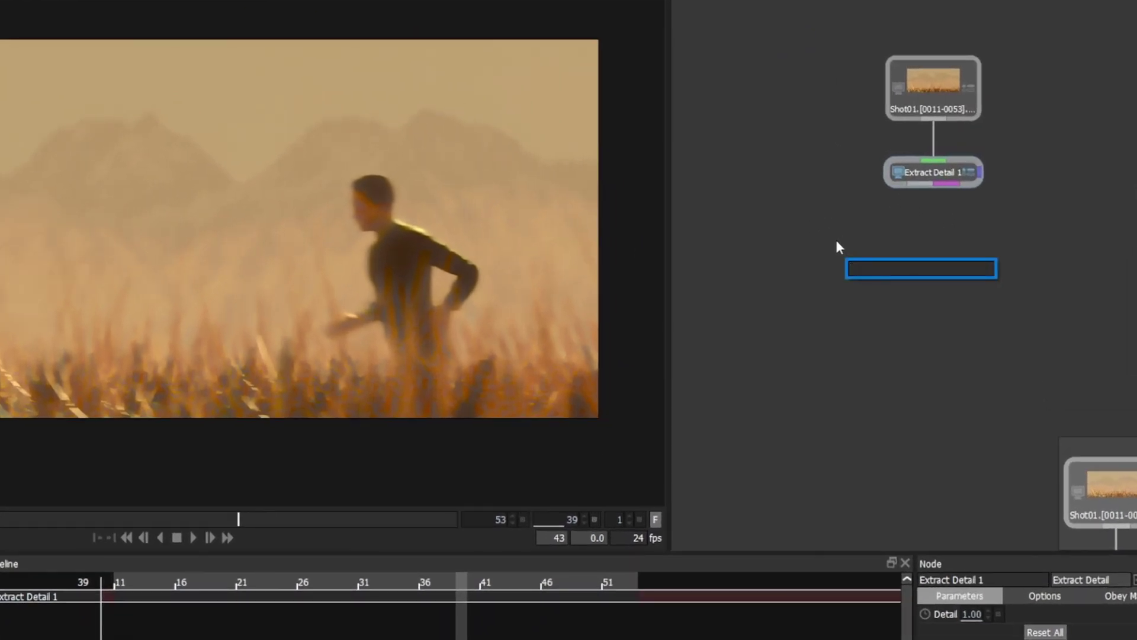
type("paint")
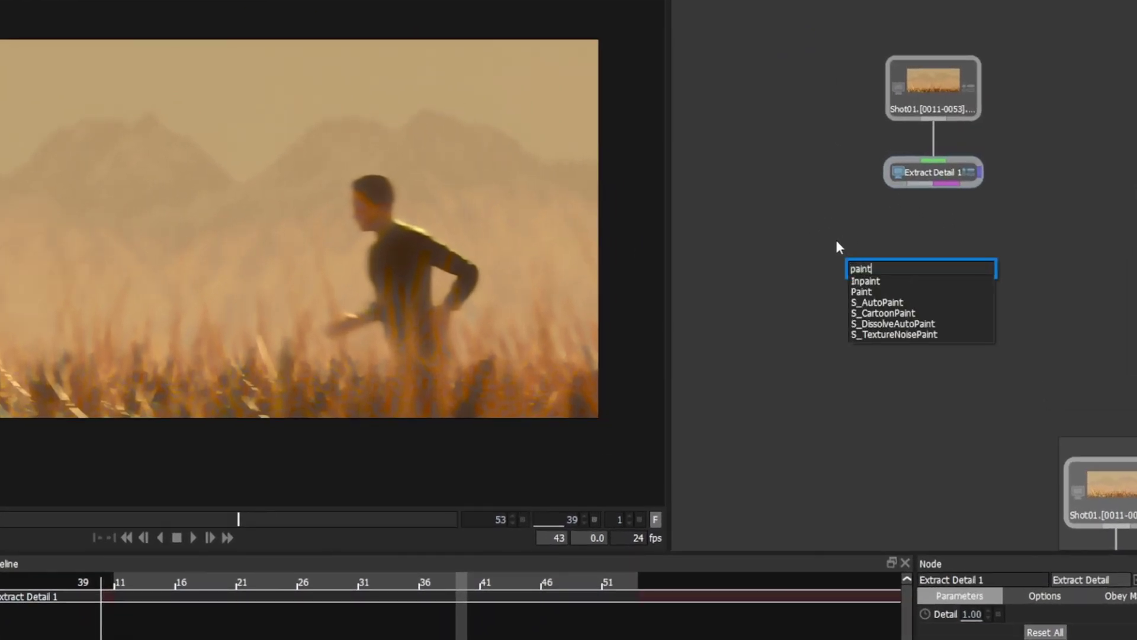
left_click(867, 295)
key("Return")
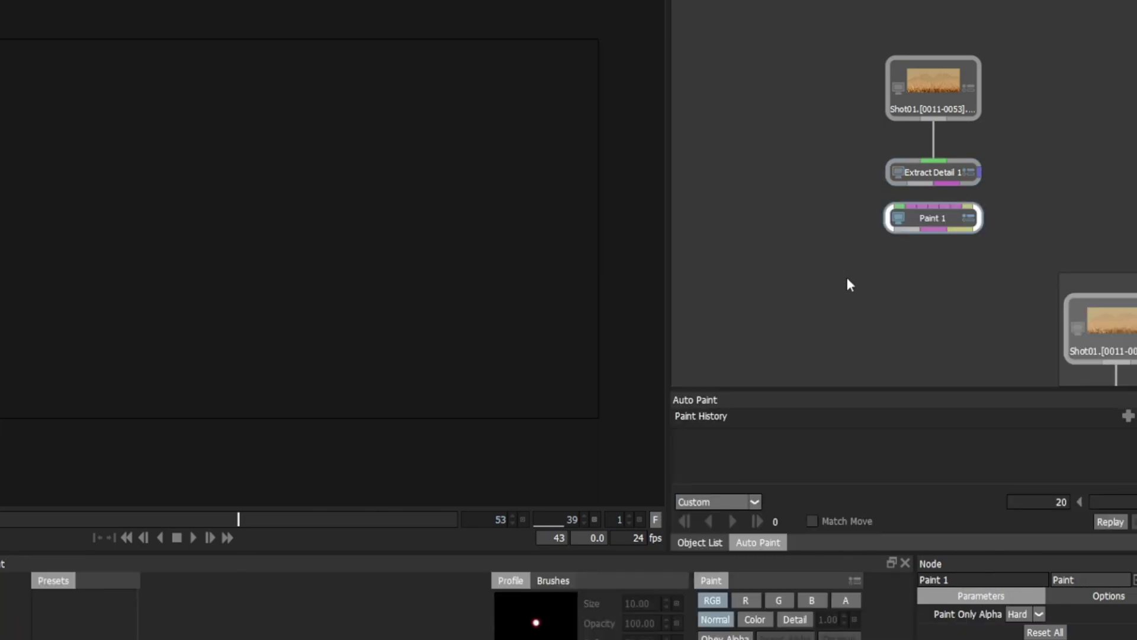
mouse_move(922, 229)
left_mouse_down()
mouse_move(813, 264)
mouse_move(911, 175)
left_mouse_up()
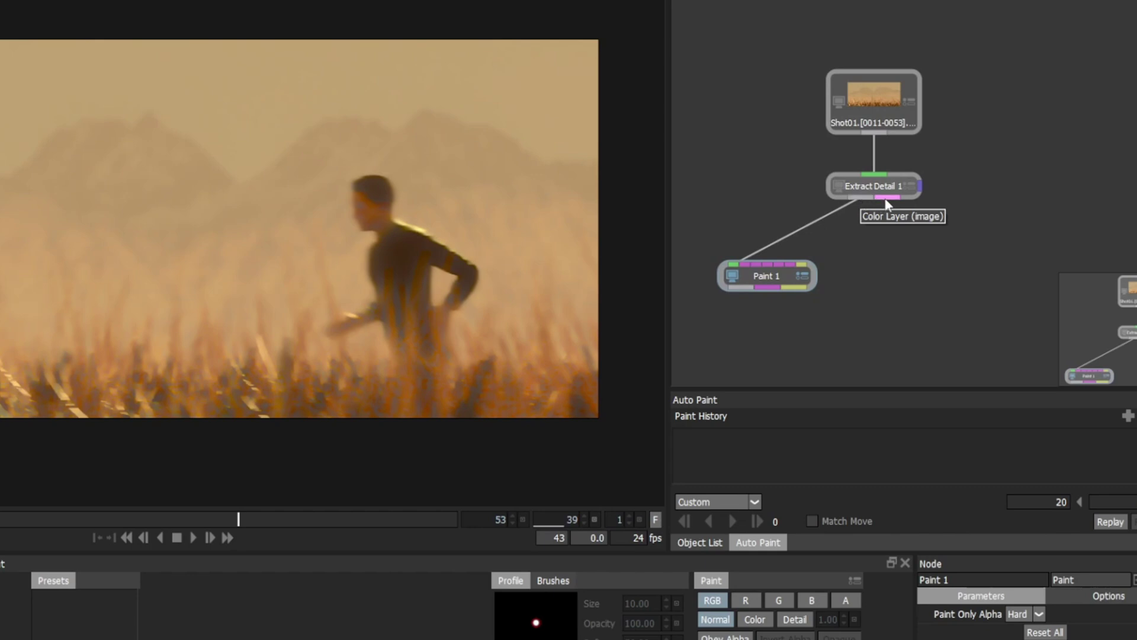
Step: Duplicate the Paint 1 node and connect the copy to Extract Detail's Detail Layer output
left_click_drag(878, 247, 731, 302)
key("ctrl+c")
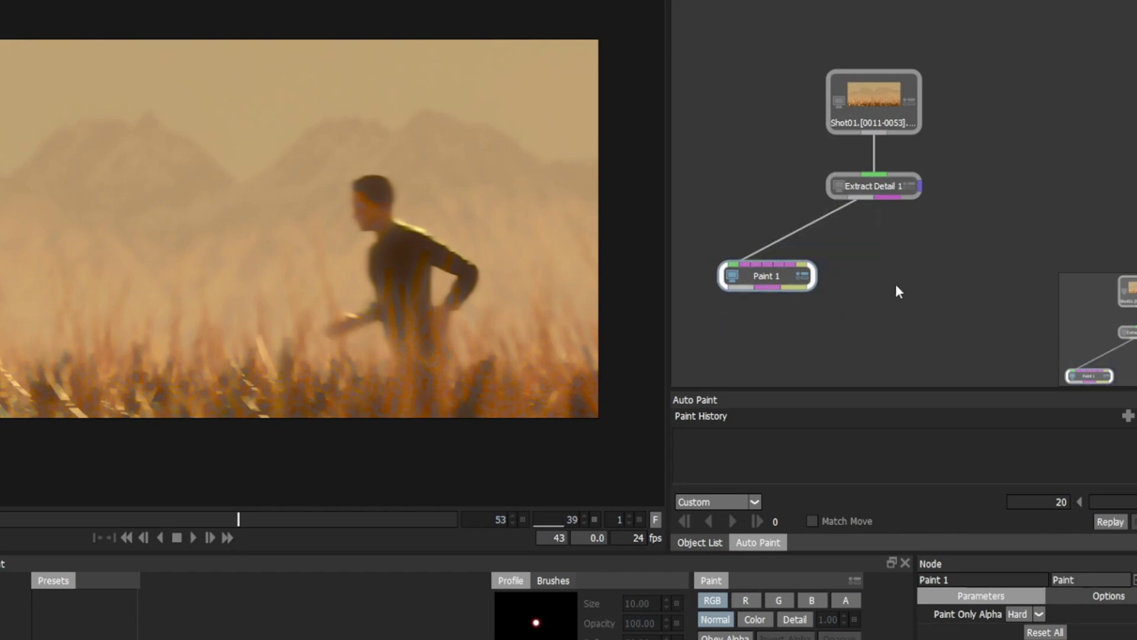
key("ctrl+v")
mouse_move(888, 257)
left_mouse_down()
mouse_move(912, 222)
mouse_move(891, 198)
left_mouse_up()
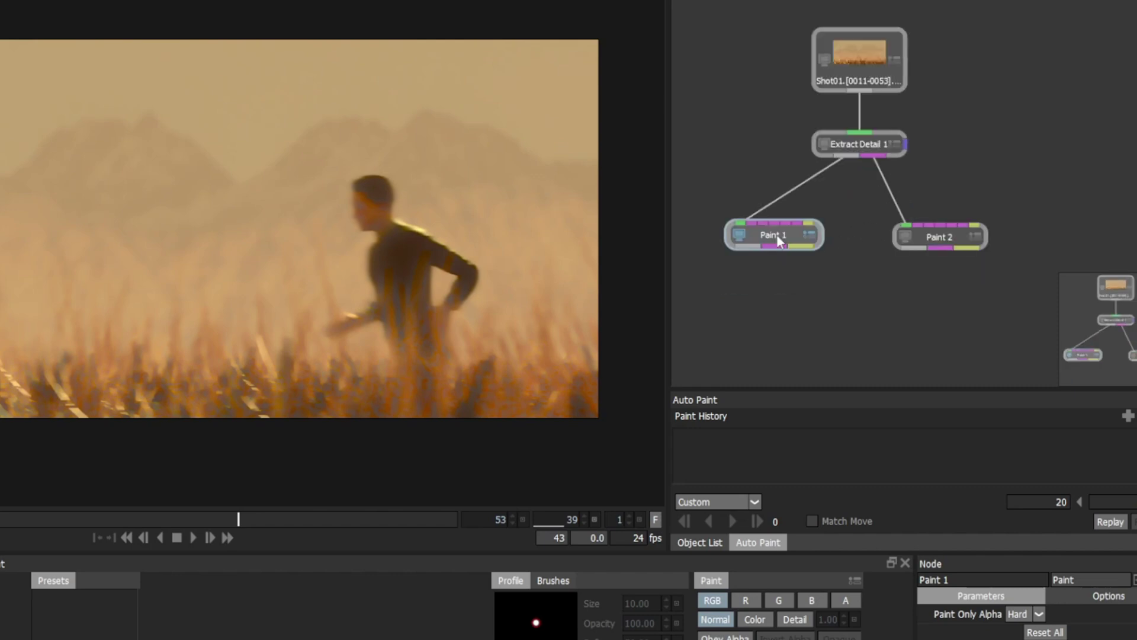
Step: View the Paint 1 and Paint 2 nodes up close to compare the color and detail images they receive
left_click(775, 235)
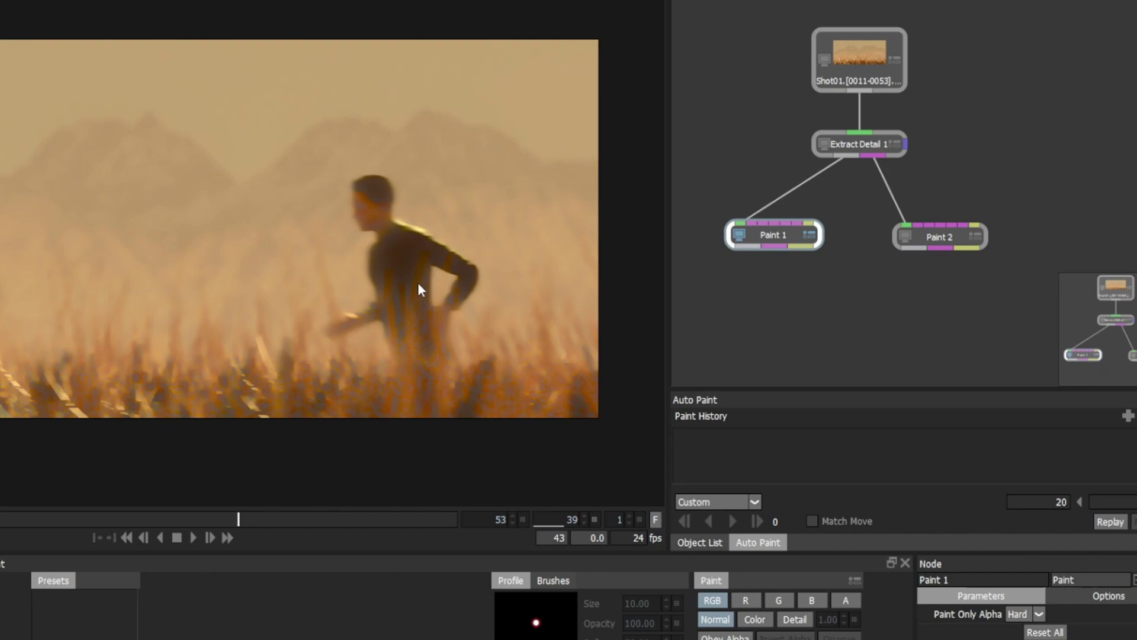
scroll(418, 287, "up", 3)
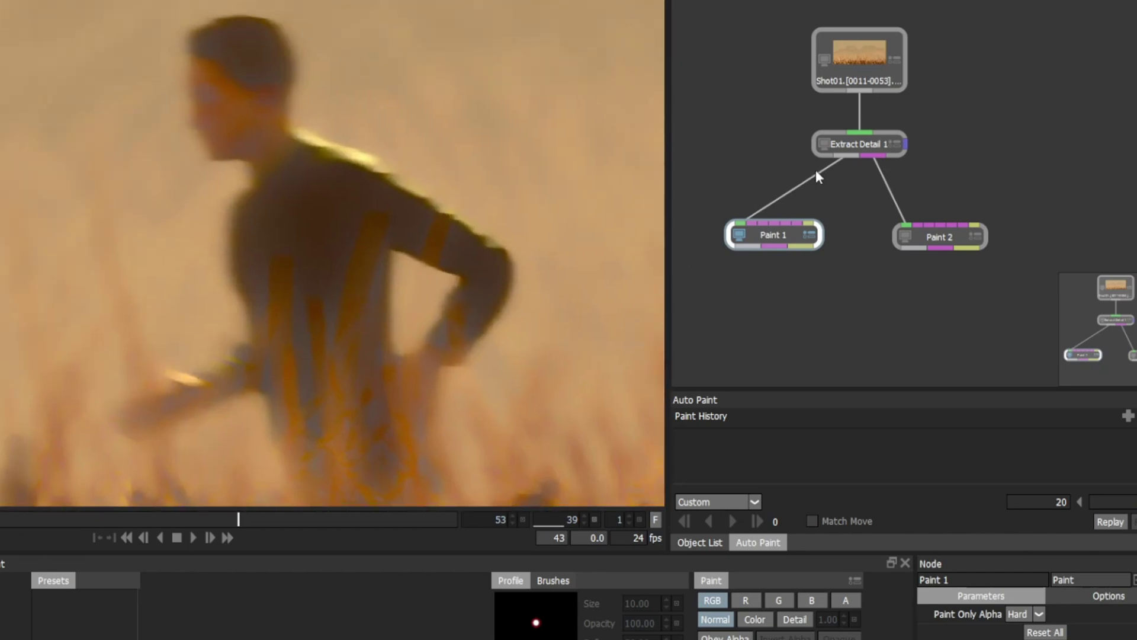
left_click_drag(893, 257, 873, 250)
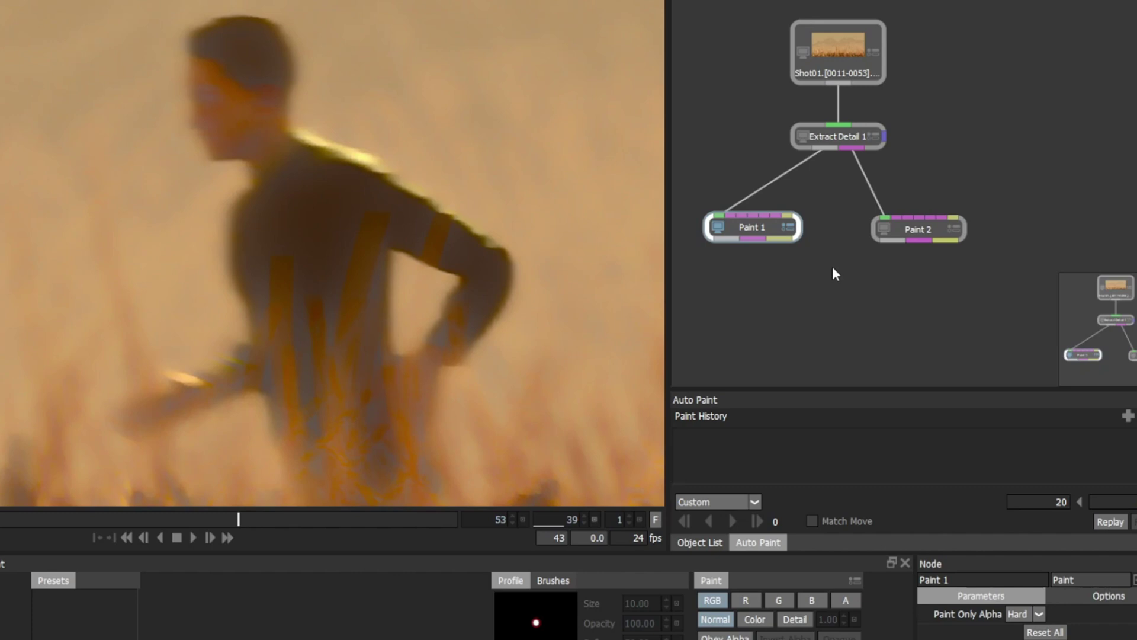
left_click(928, 235)
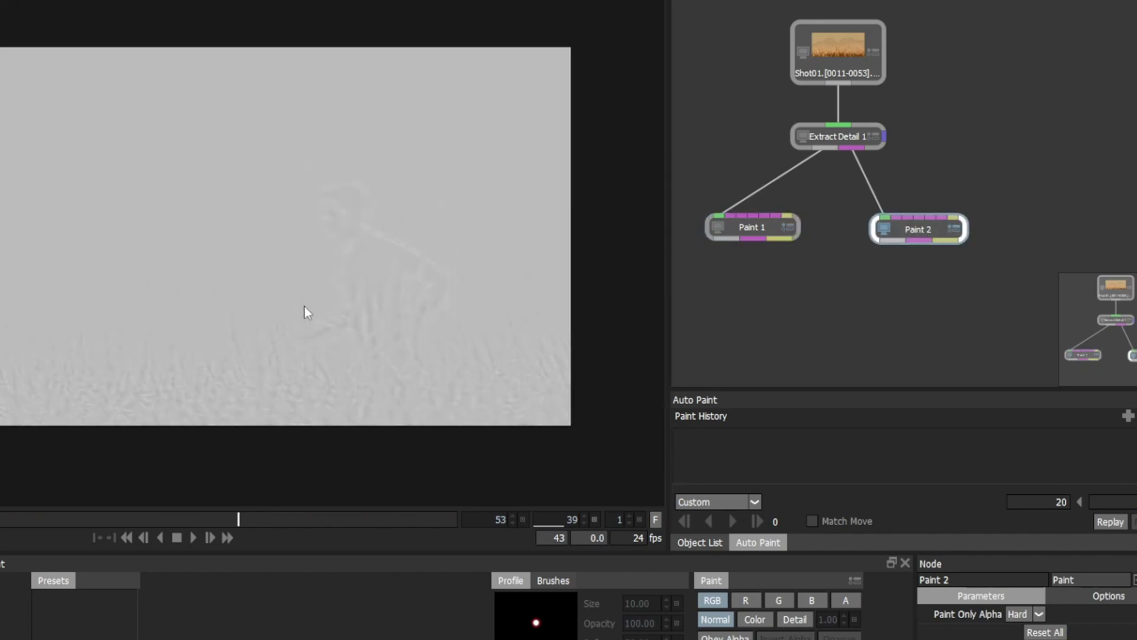
scroll(127, 346, "up", 3)
Step: Add a Grain Composite node and place it below and between the Paint 1 and Paint 2 nodes
left_click(793, 265)
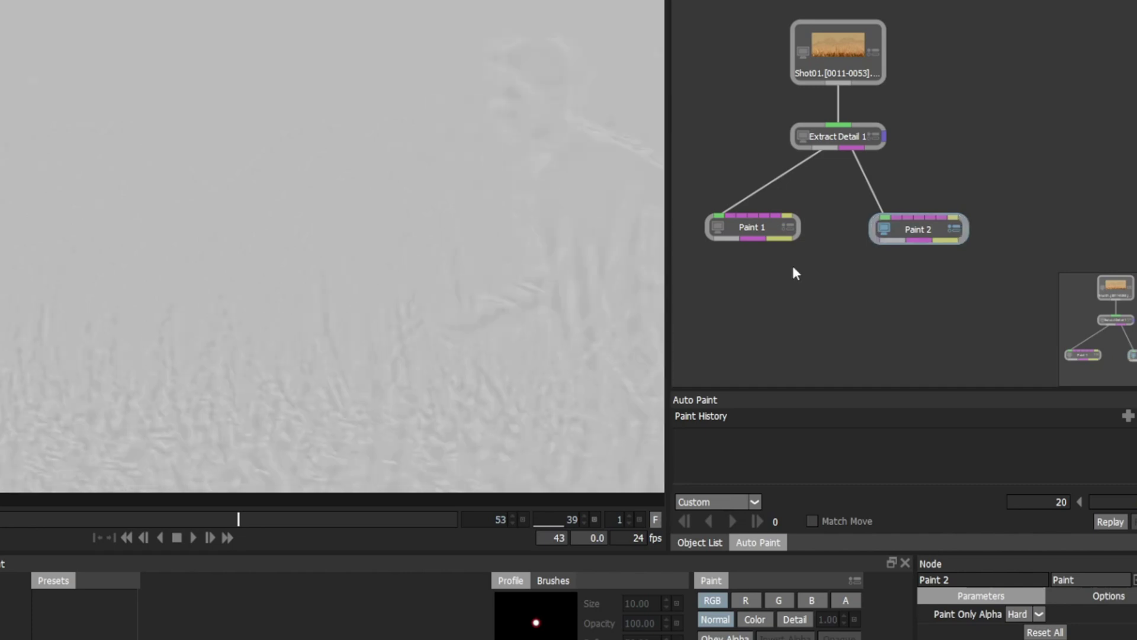
key("Tab")
type("grain")
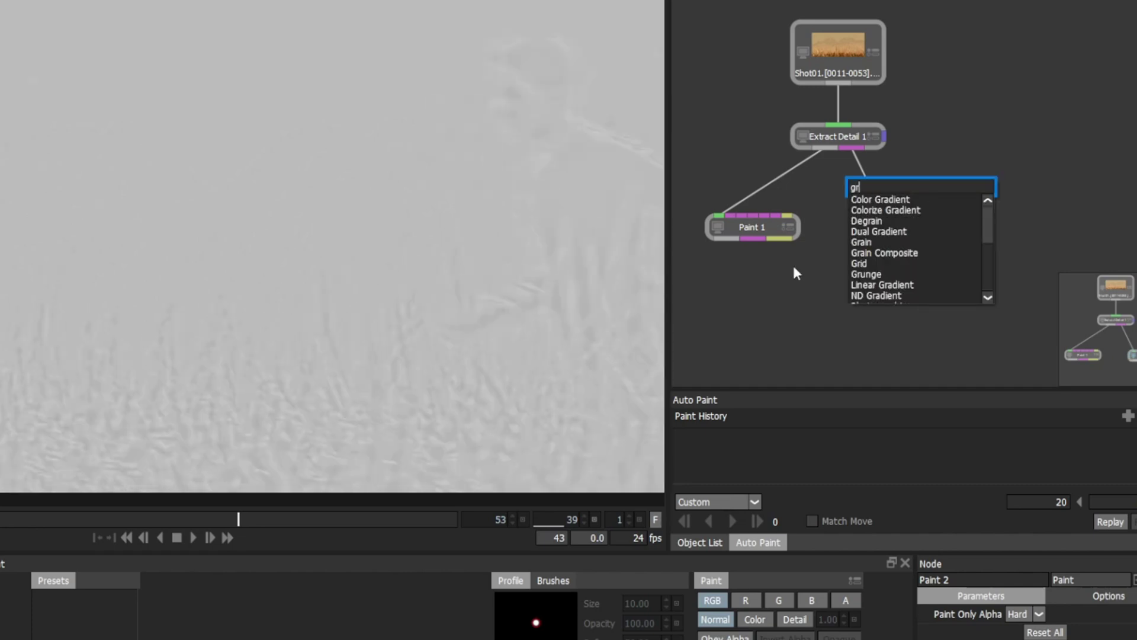
key("Down")
key("Down")
key("Down")
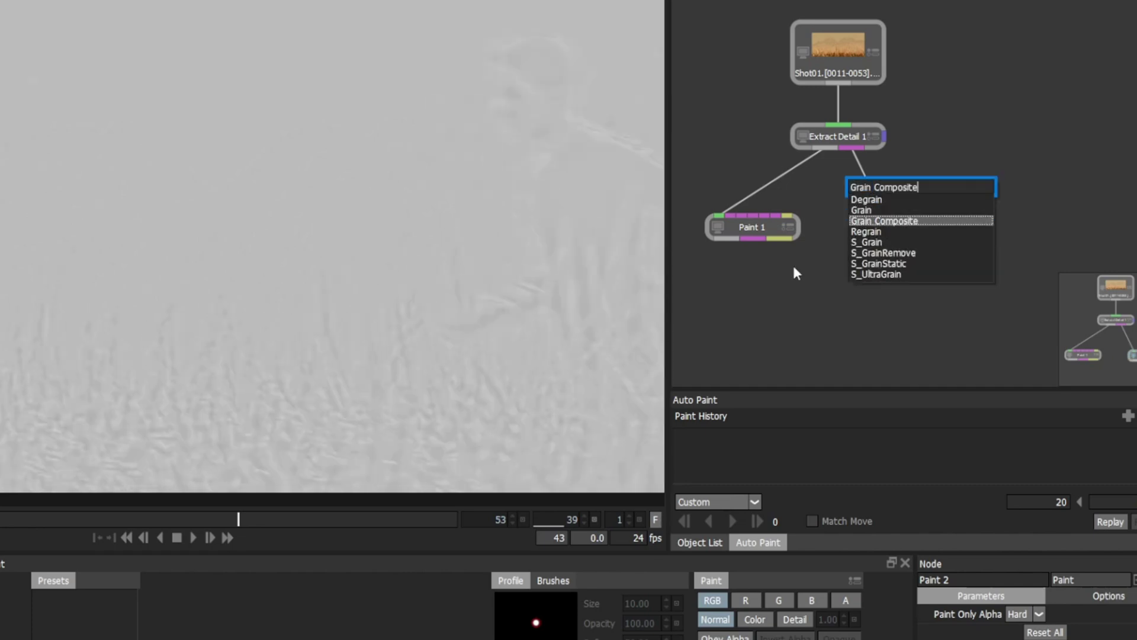
key("Return")
left_click_drag(813, 308, 813, 313)
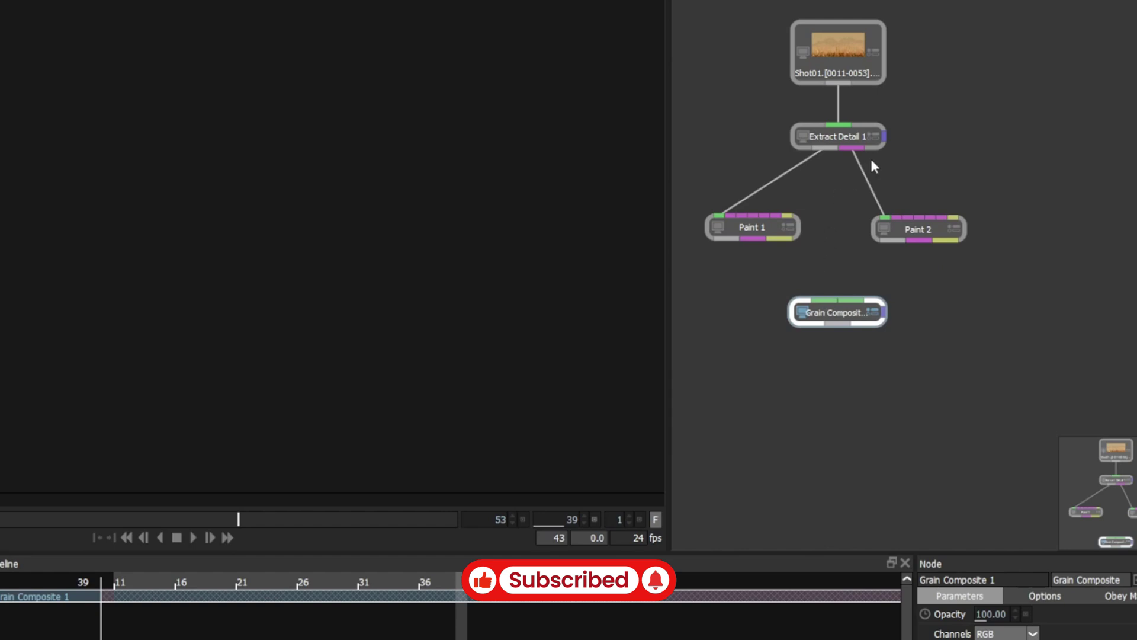
left_click_drag(834, 316, 830, 360)
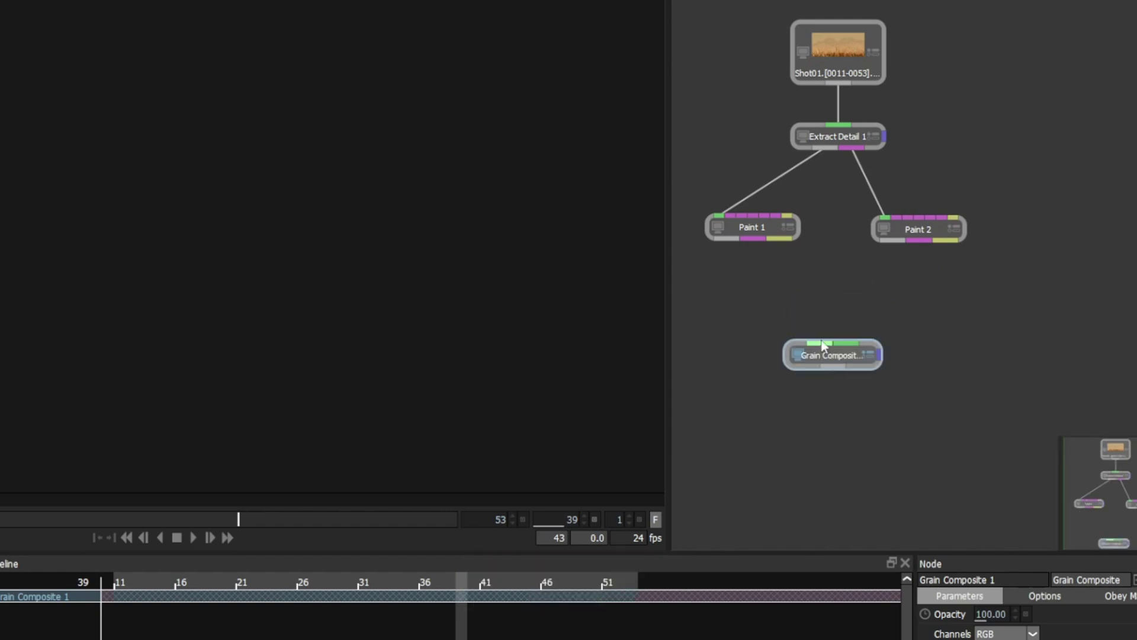
Step: Connect Paint 1 and Paint 2 to Grain Composite's two inputs and compare its output with the source shot
left_click_drag(806, 314, 717, 242)
mouse_move(862, 326)
left_mouse_down()
mouse_move(908, 246)
mouse_move(897, 242)
left_mouse_up()
left_click(824, 74)
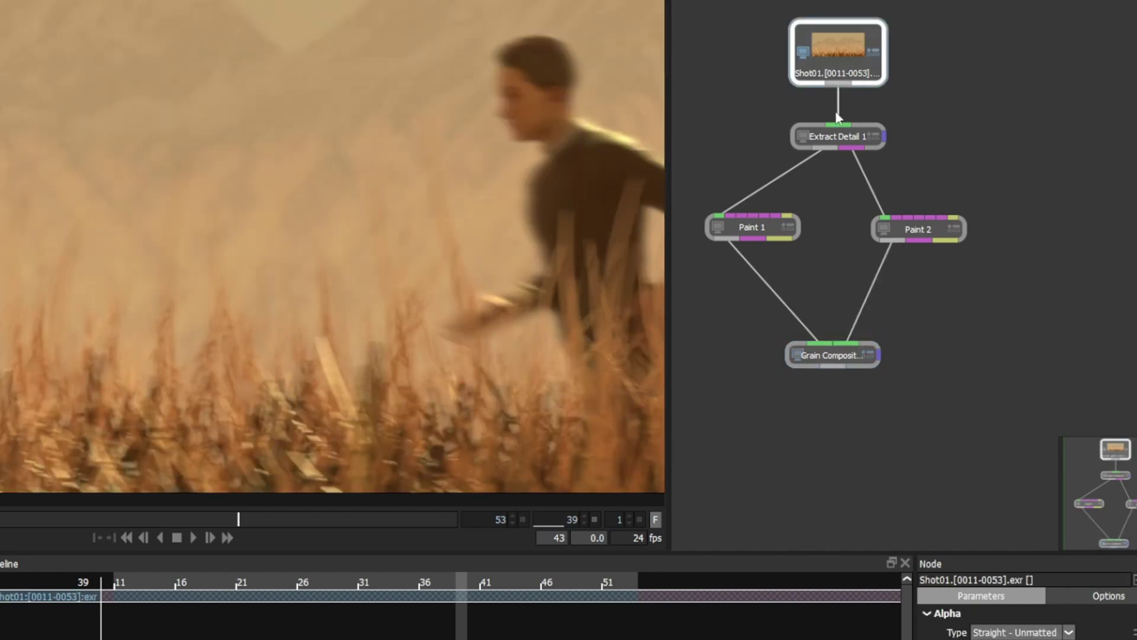
left_click(837, 353)
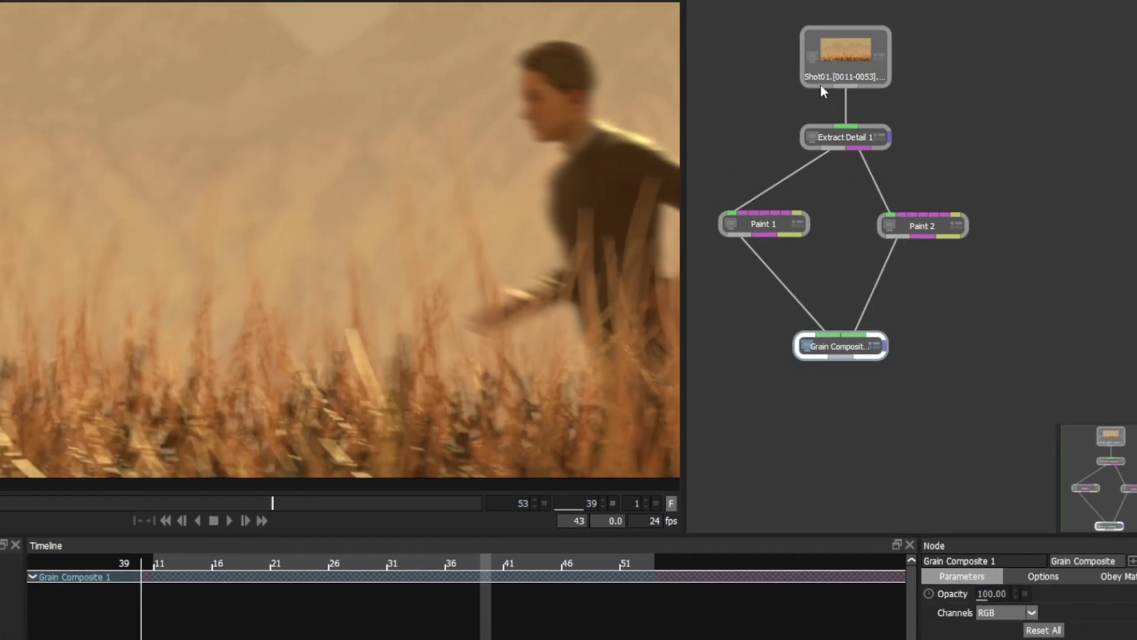
scroll(426, 311, "up", 5)
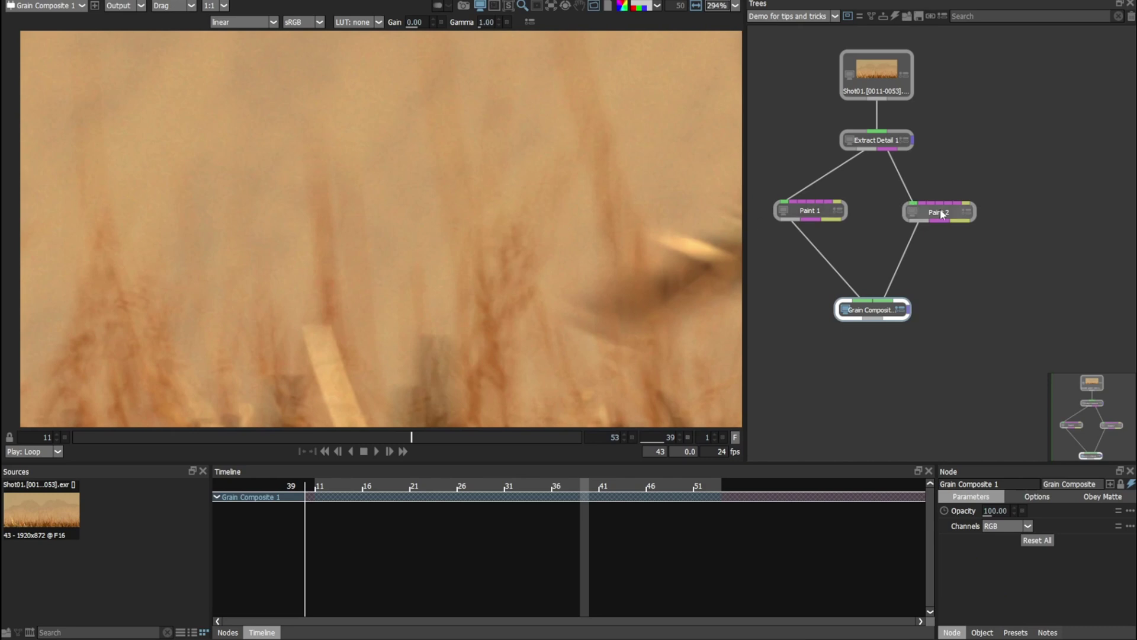
Step: View Paint 2 with viewer gain 0.71 and gamma 0.20, and smear the detail above the runner's forward hand with the Drag brush
left_click(911, 211)
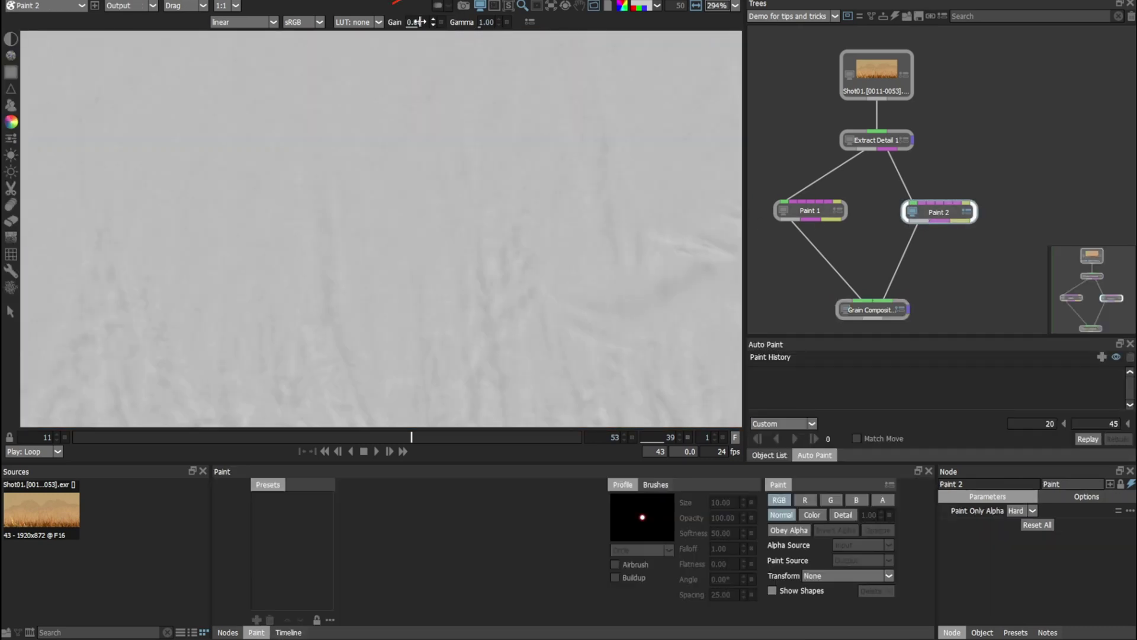
left_click_drag(414, 23, 400, 22)
scroll(543, 246, "up", 2)
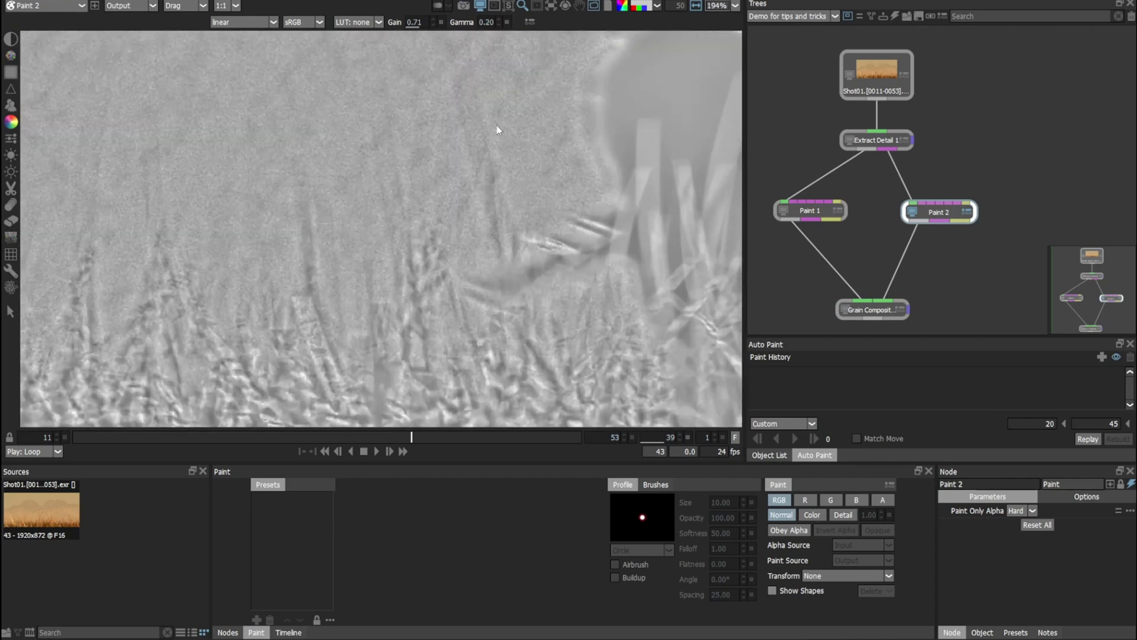
left_click(11, 204)
mouse_move(429, 130)
left_mouse_down()
mouse_move(505, 112)
mouse_move(471, 145)
mouse_move(524, 224)
mouse_move(506, 249)
left_mouse_up()
scroll(510, 243, "down", 2)
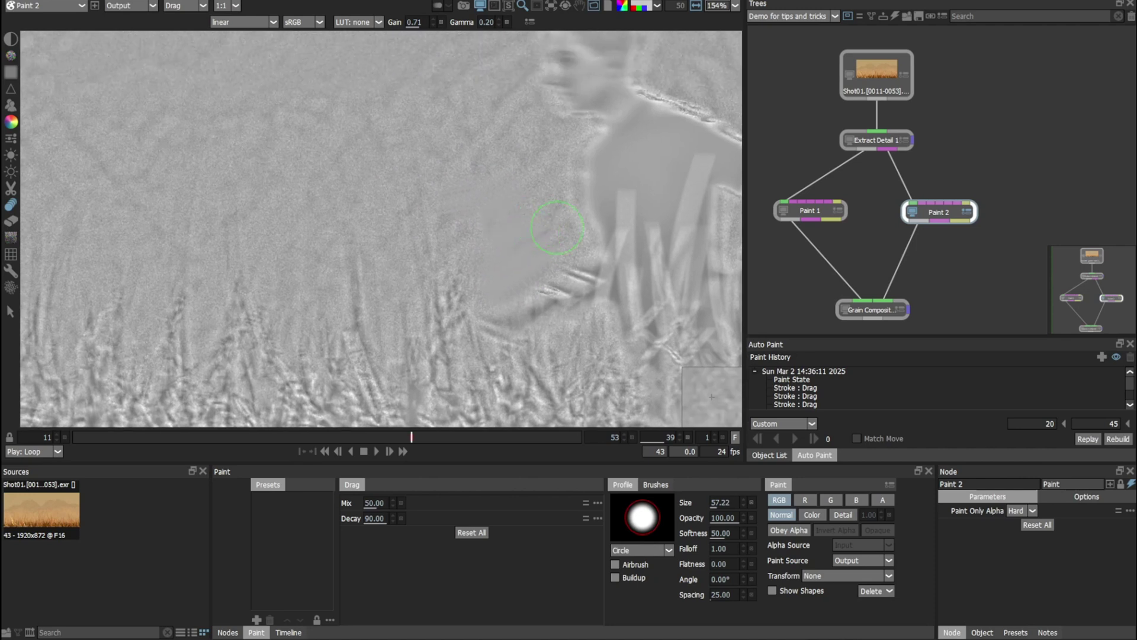
Step: View the Grain Composite node and reset the viewer gamma to 1.00 and gain to 0.00
double_click(871, 312)
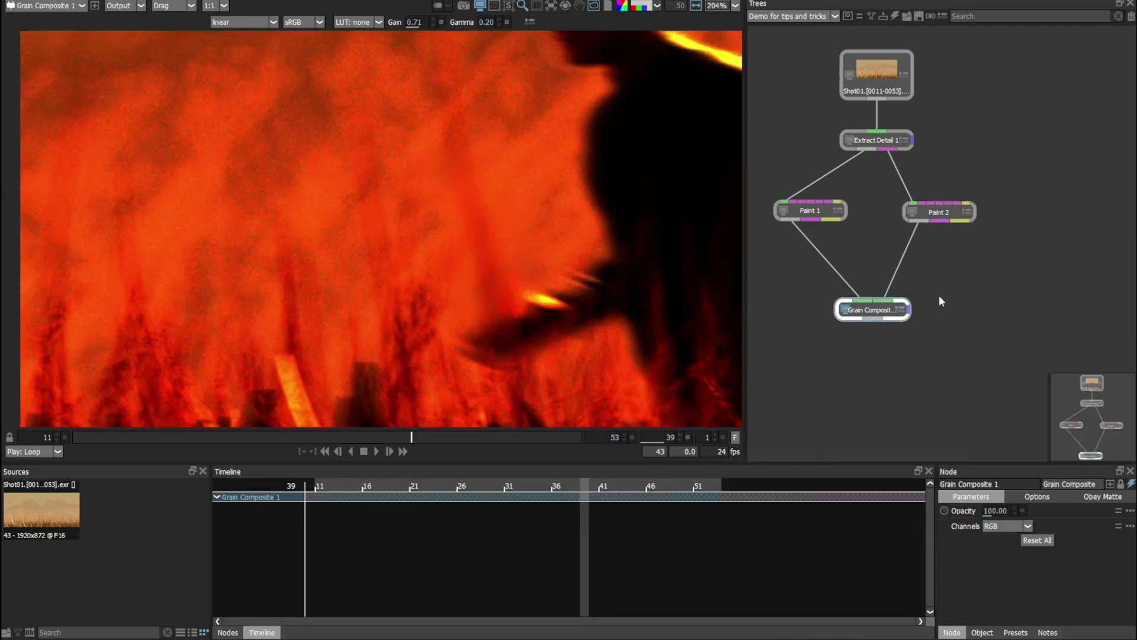
left_click(507, 22)
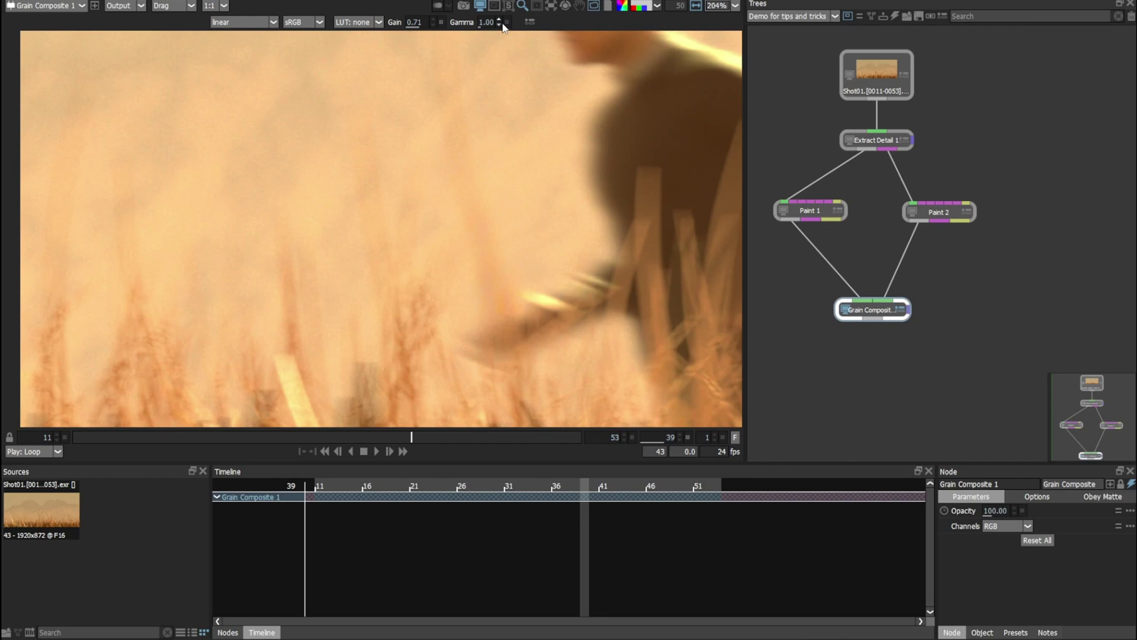
left_click(440, 22)
scroll(511, 254, "up", 3)
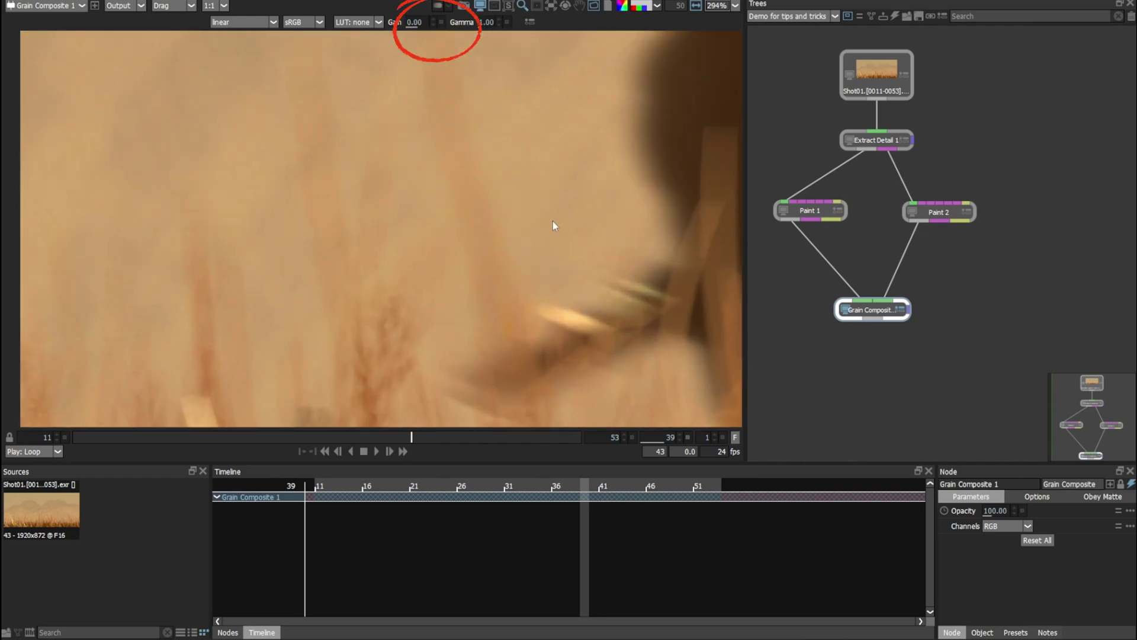
Step: Compare the source shot with the Grain Composite output around the painted area near the runner's hand
left_click(875, 71)
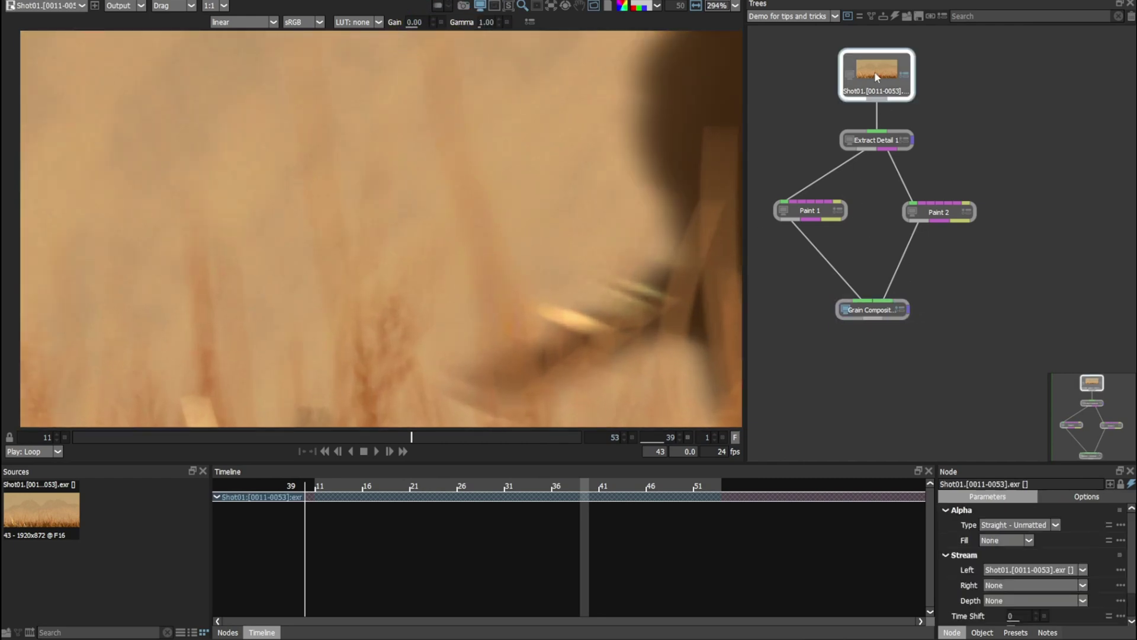
scroll(520, 253, "down", 4)
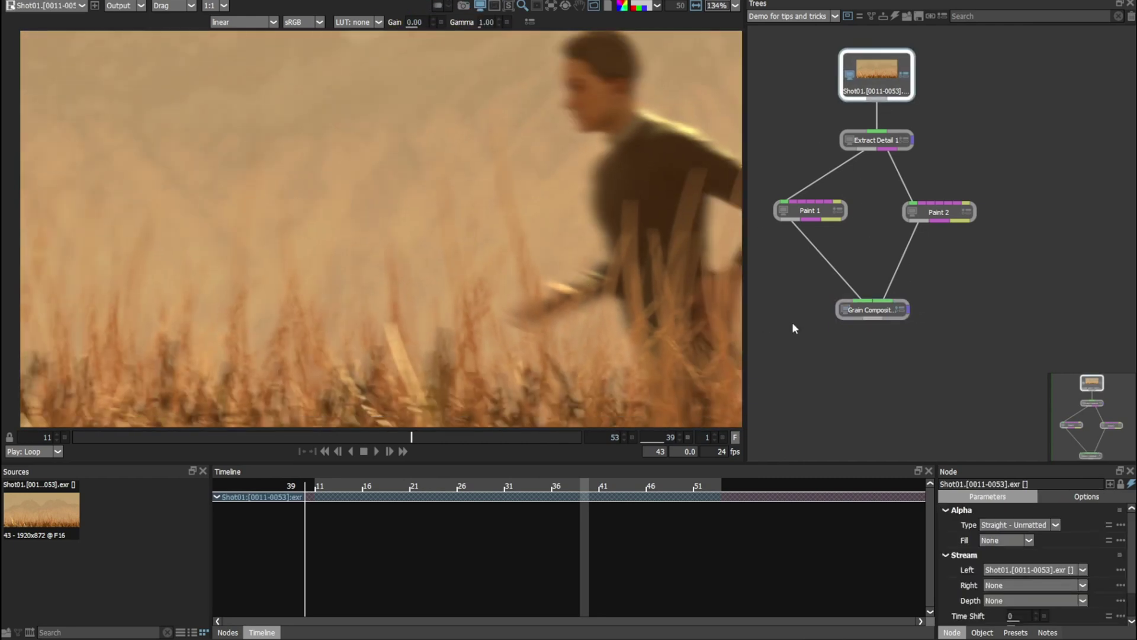
left_click(873, 310)
scroll(616, 283, "up", 1)
scroll(542, 215, "up", 4)
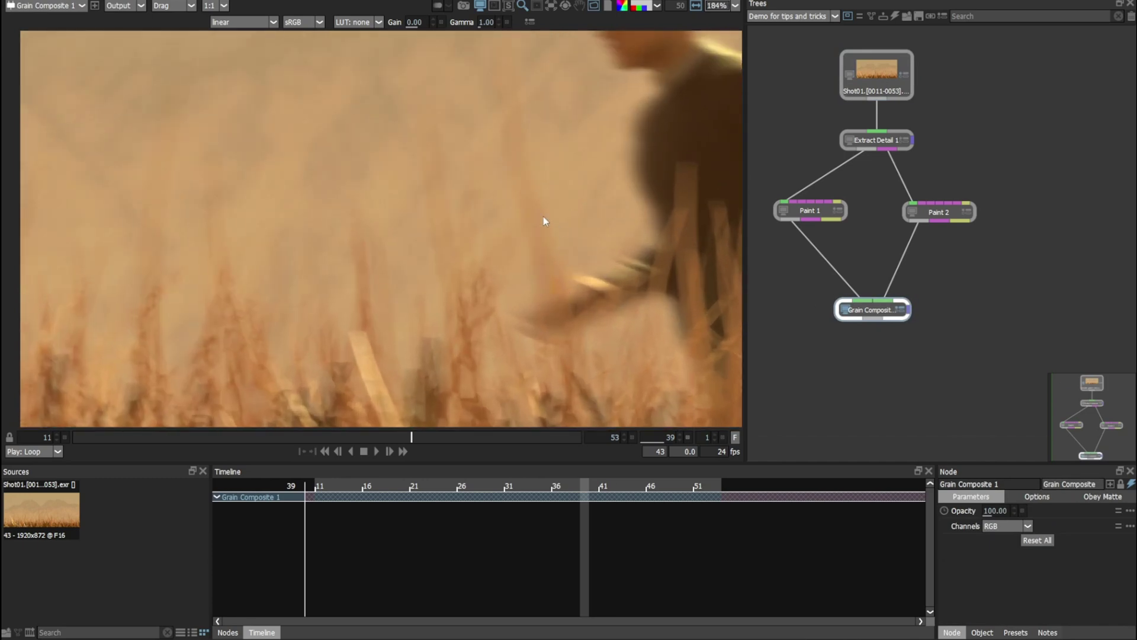
scroll(549, 222, "down", 5)
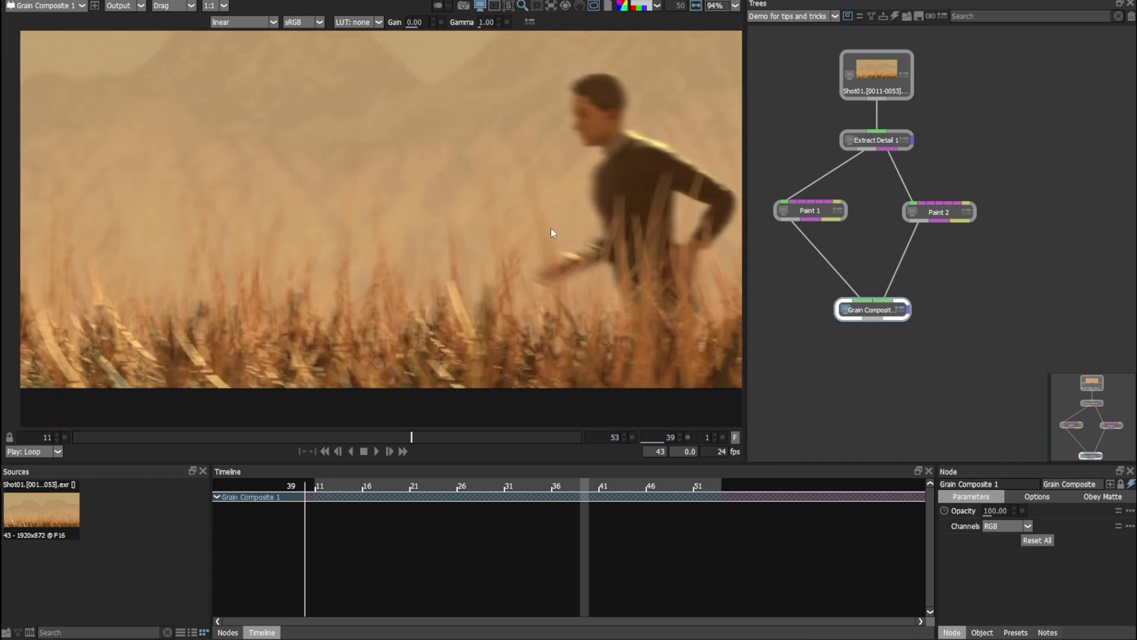